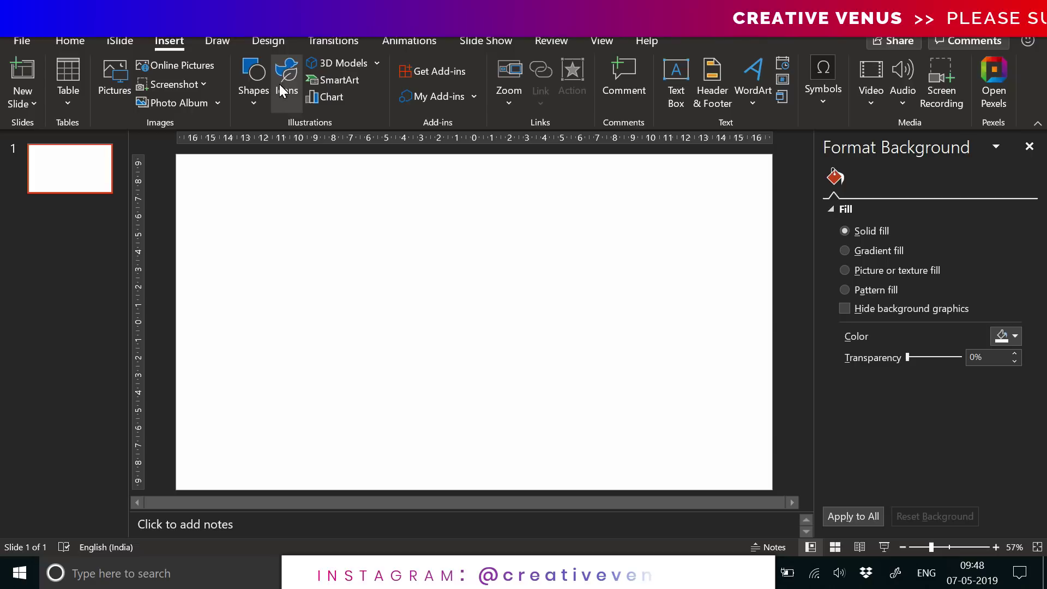
Insert a Stacked Area chart onto the slide
click(329, 96)
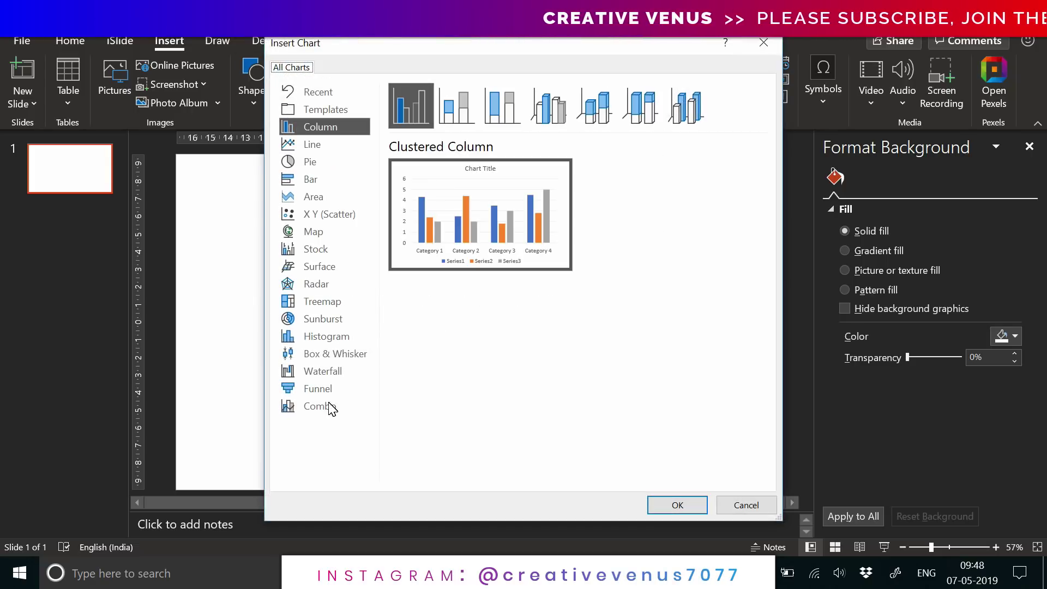
click(314, 198)
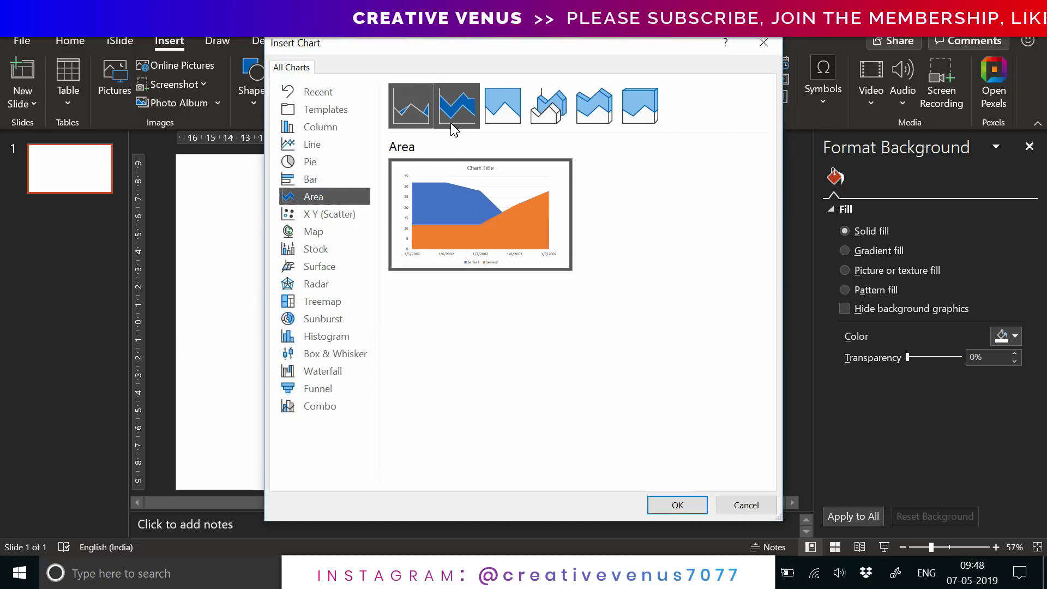
click(451, 129)
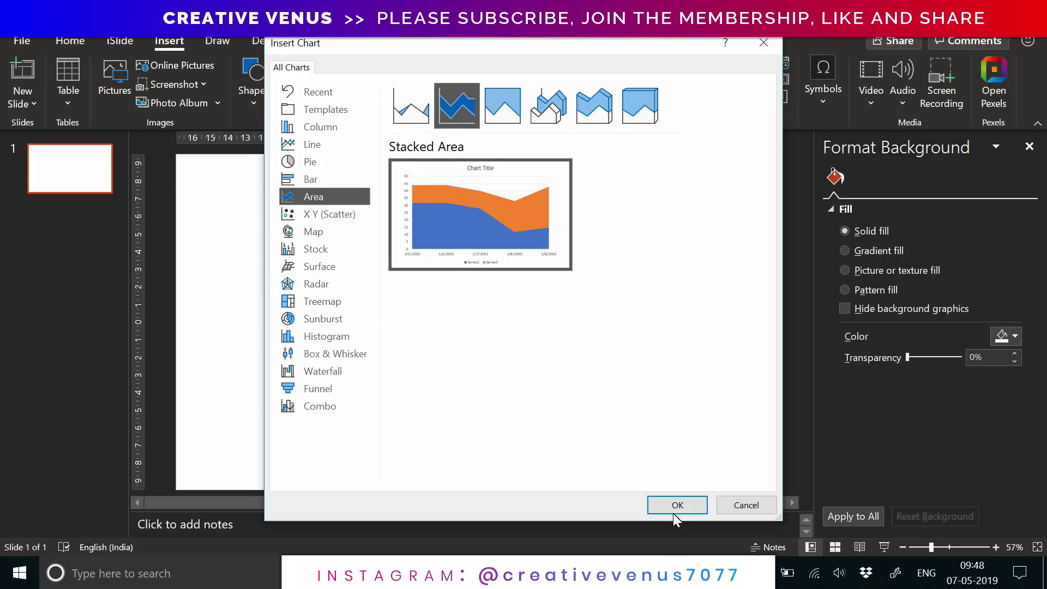
click(676, 505)
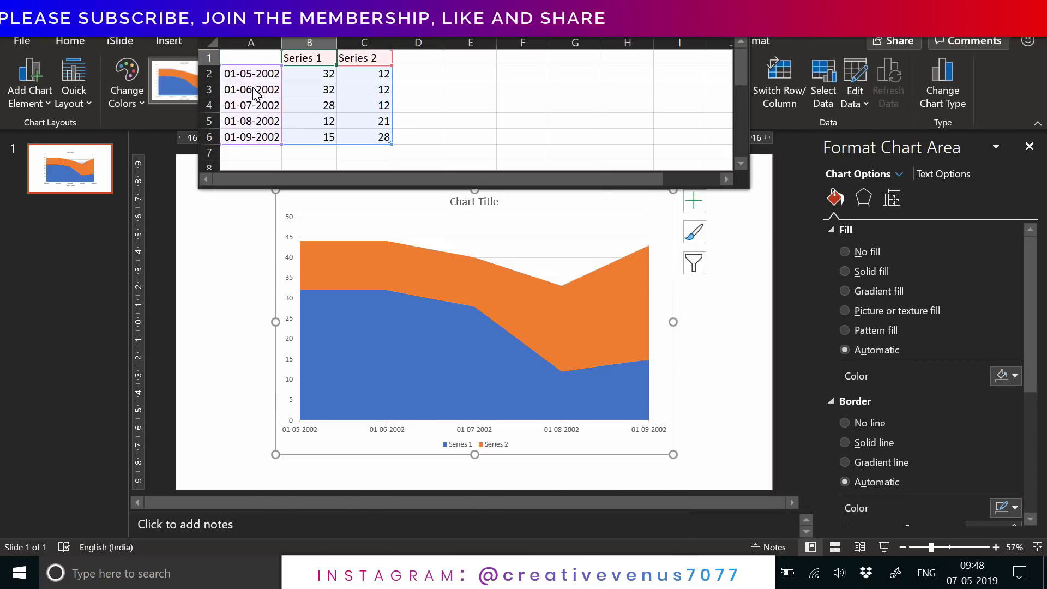
Paste the Jan–Dec table of three series into the chart data sheet at cell A1
mouse_move(252, 58)
mouse_down()
mouse_move(252, 136)
mouse_move(256, 62)
mouse_up()
click(252, 59)
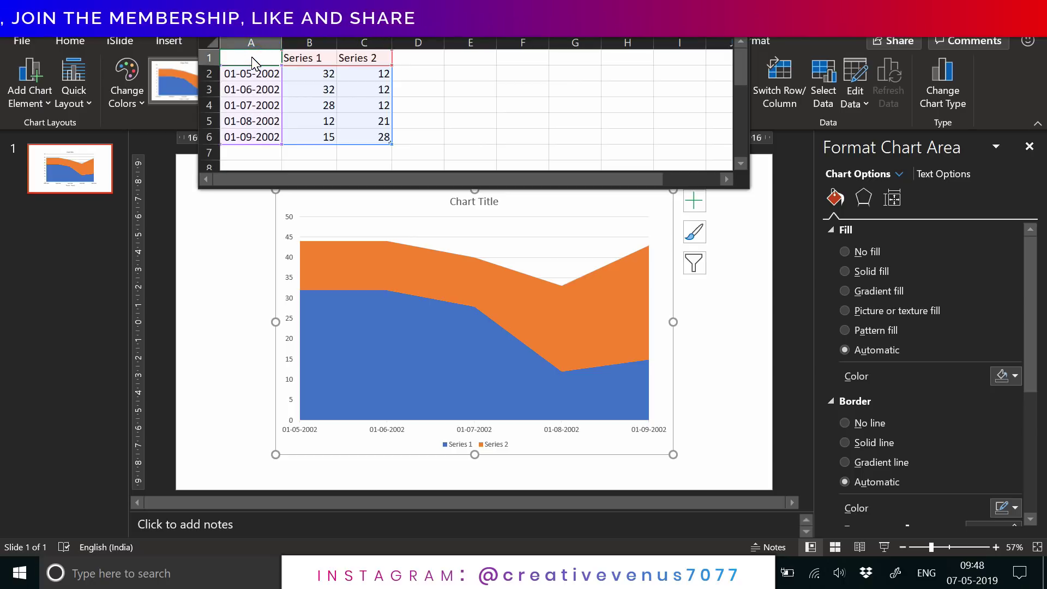
key(ctrl+v)
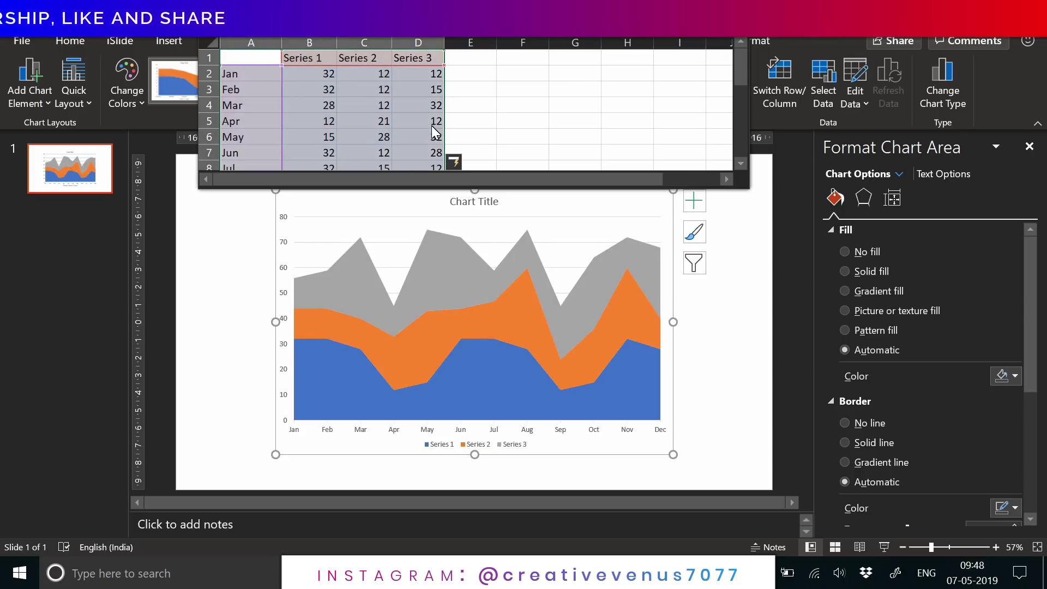
Close the data sheet, delete the chart title, and set chart text to Agency FB 14
click(736, 29)
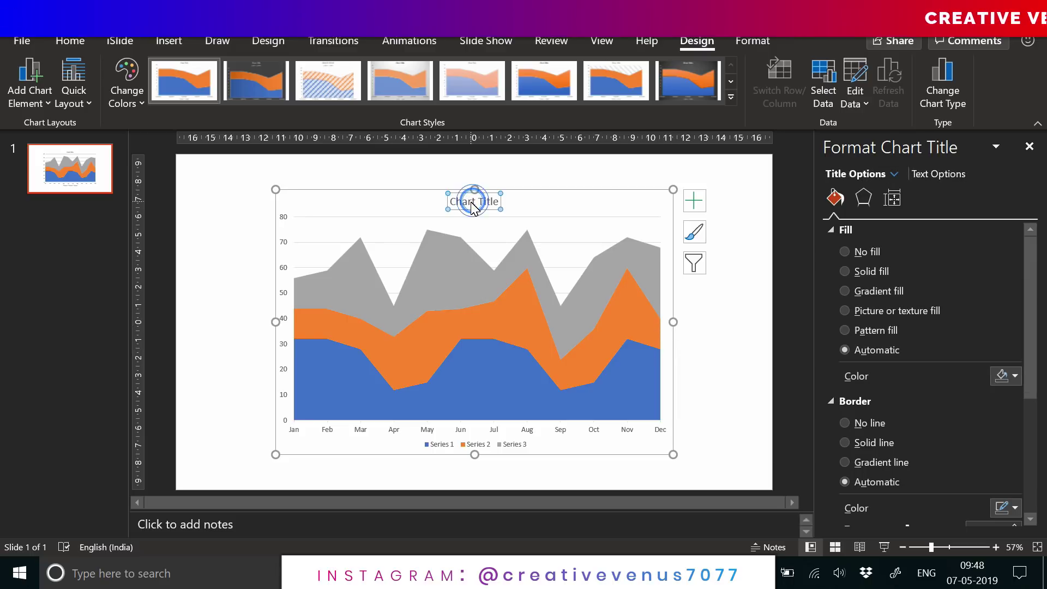
key(Delete)
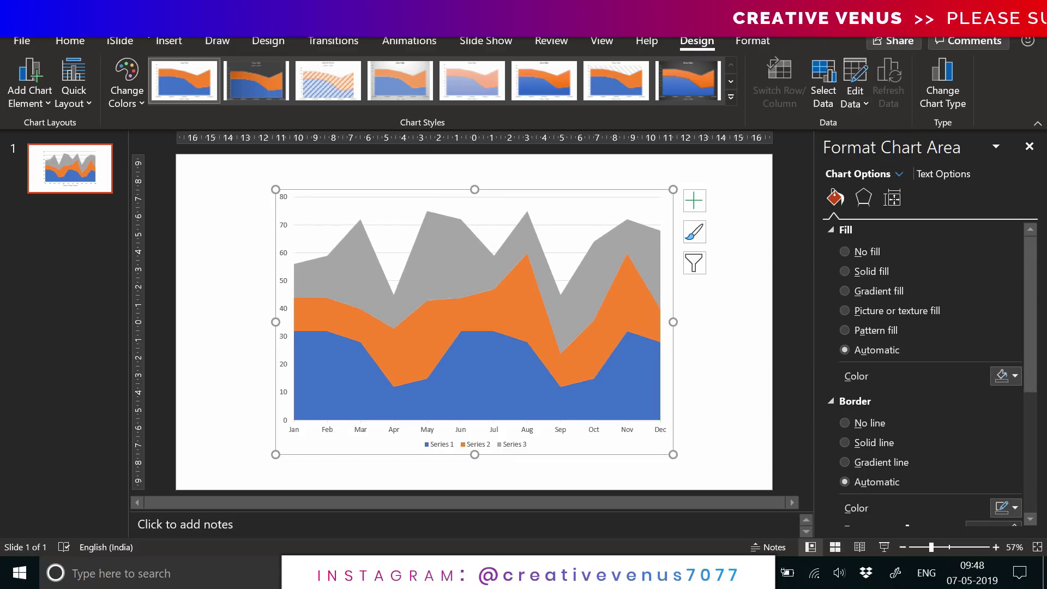
click(70, 41)
click(237, 74)
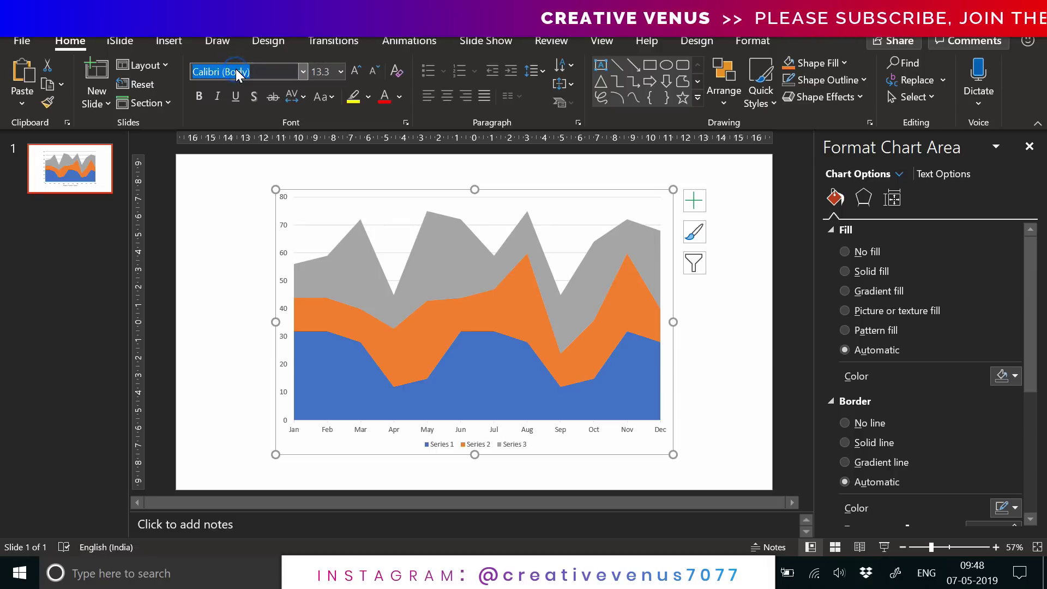
text(Agency FB)
key(Return)
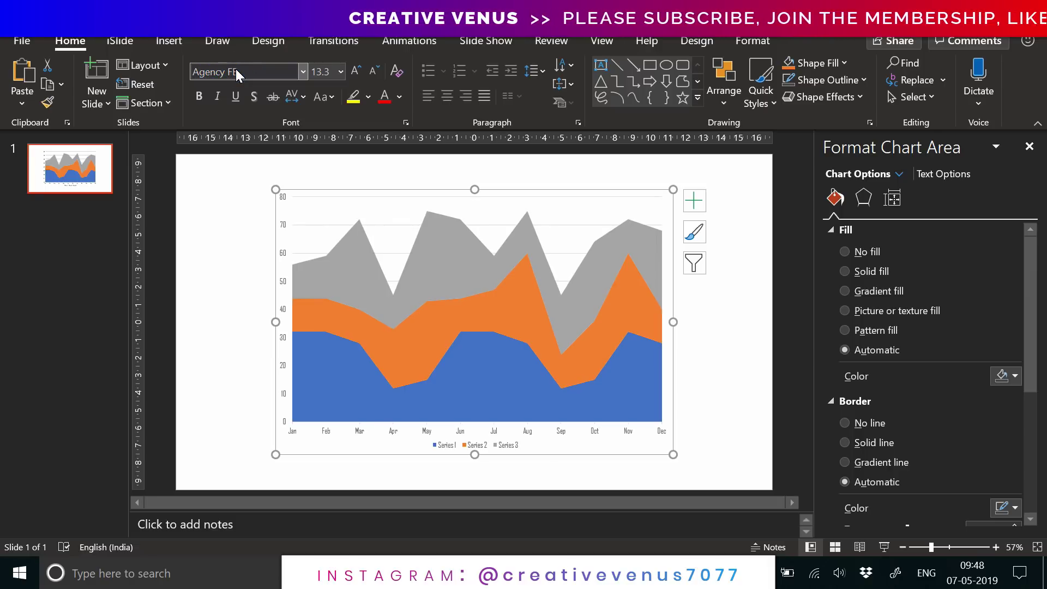
click(355, 71)
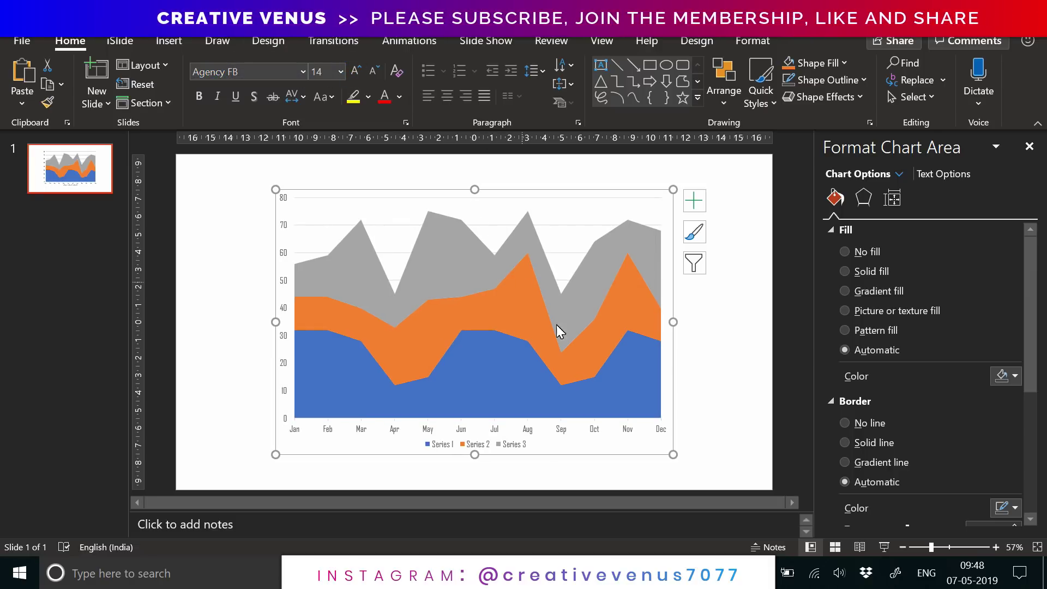
Stretch the chart to the slide's full width and adjust its height
click(355, 252)
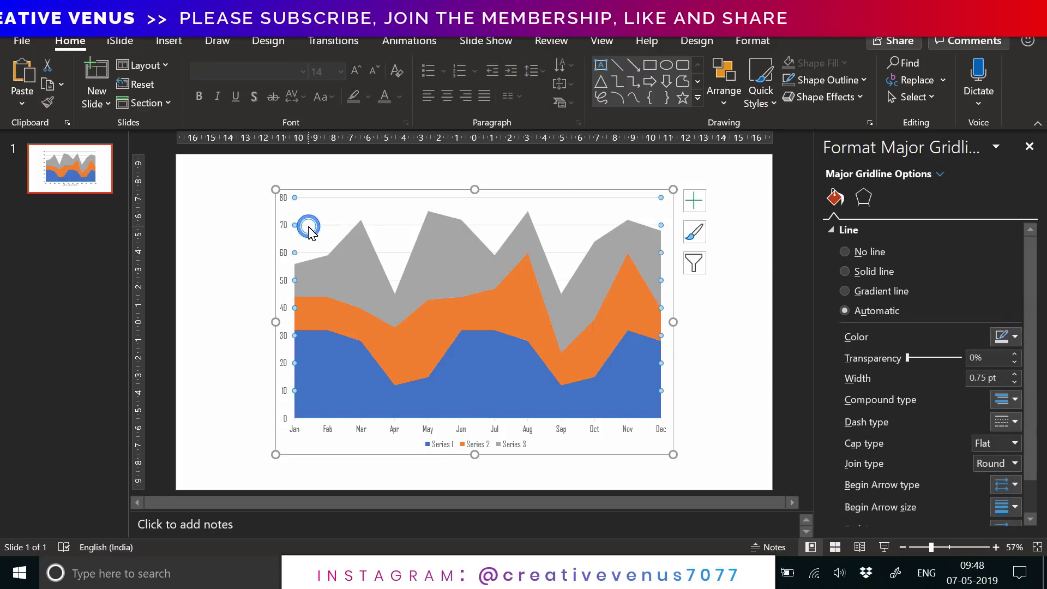
click(474, 454)
drag(474, 455, 473, 342)
drag(275, 266, 180, 274)
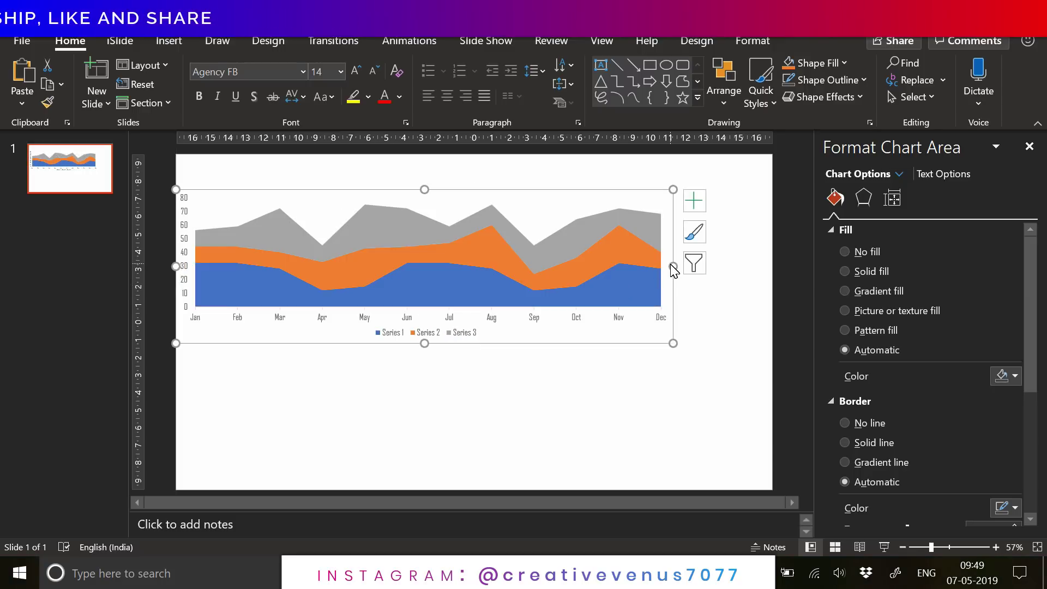
drag(674, 270, 771, 267)
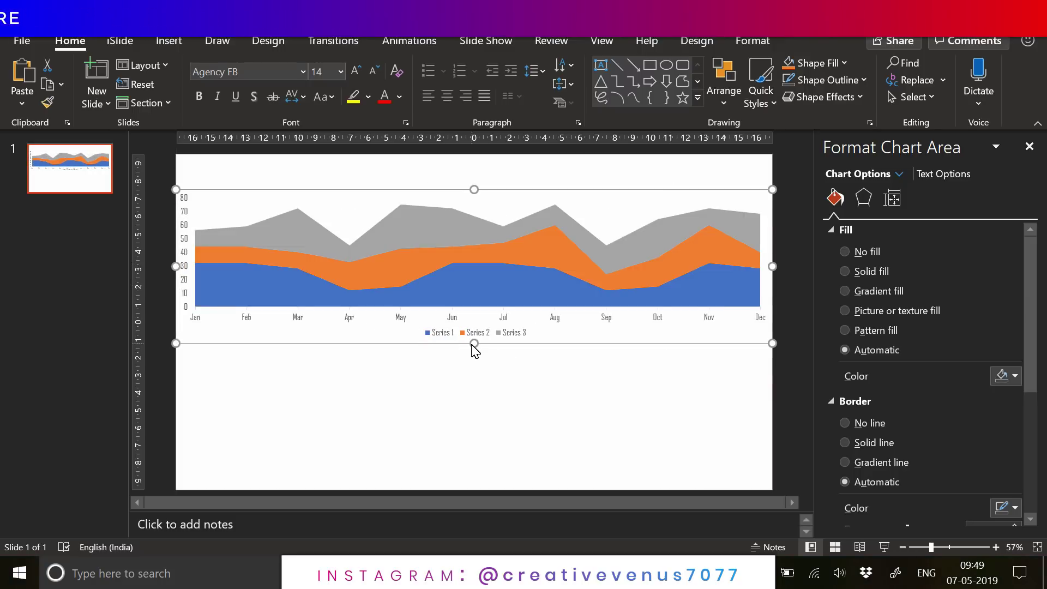
drag(471, 344, 469, 389)
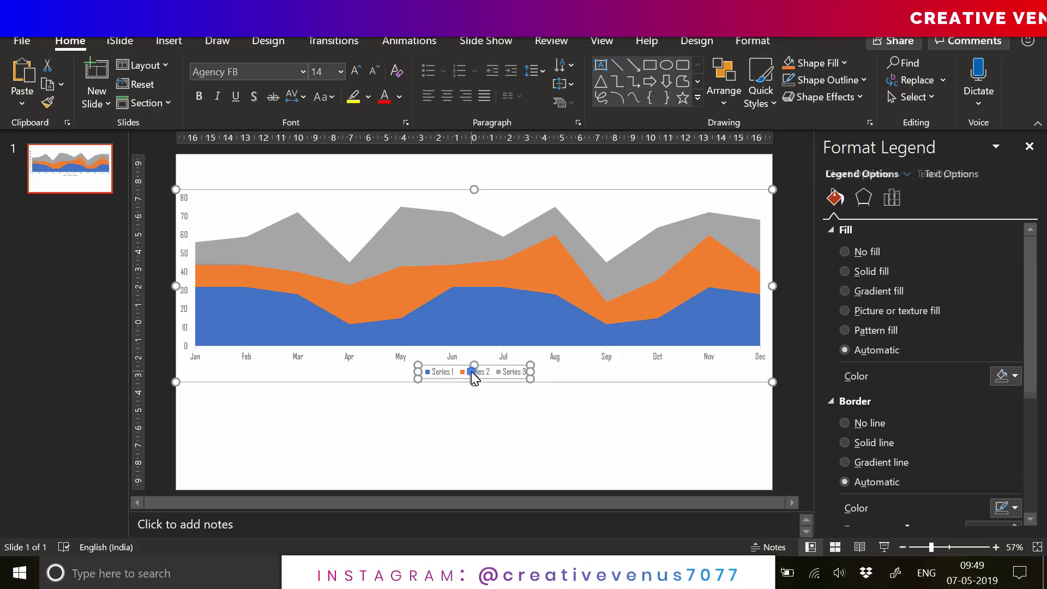
Move the chart legend to the top position
right_click(474, 375)
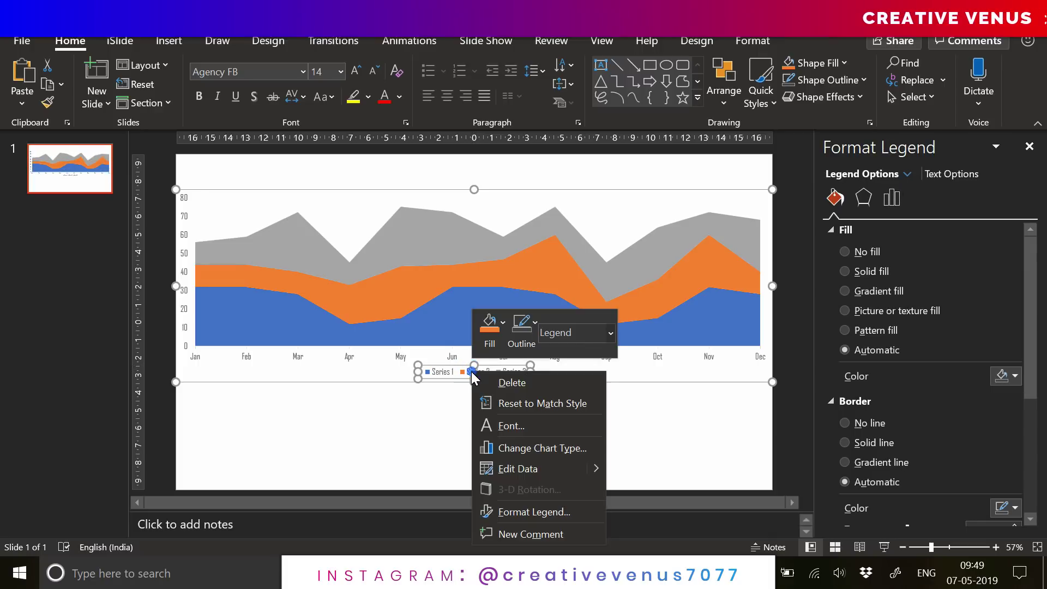
click(554, 517)
click(867, 272)
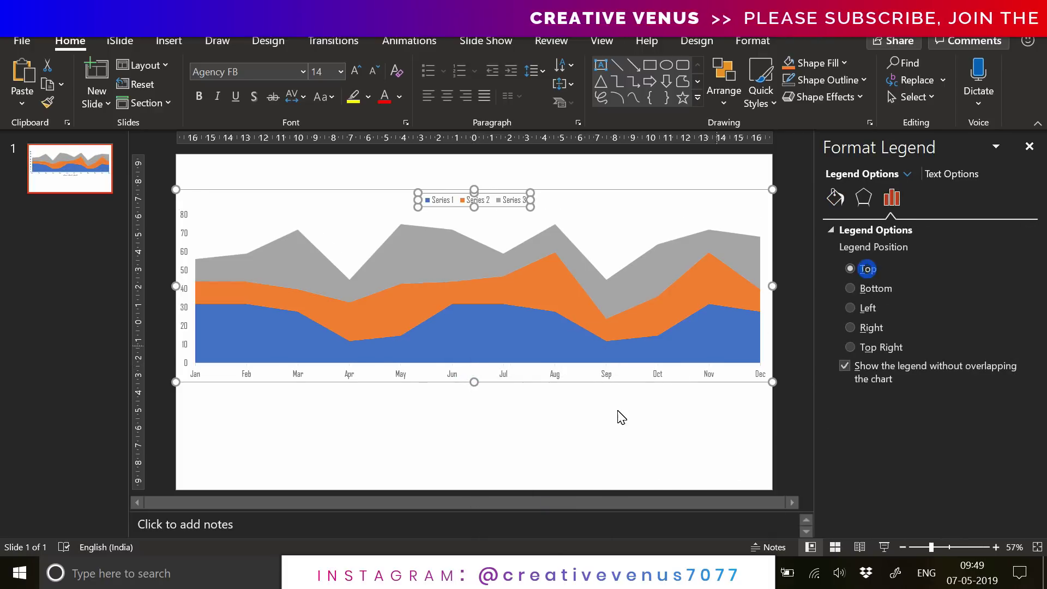
click(584, 438)
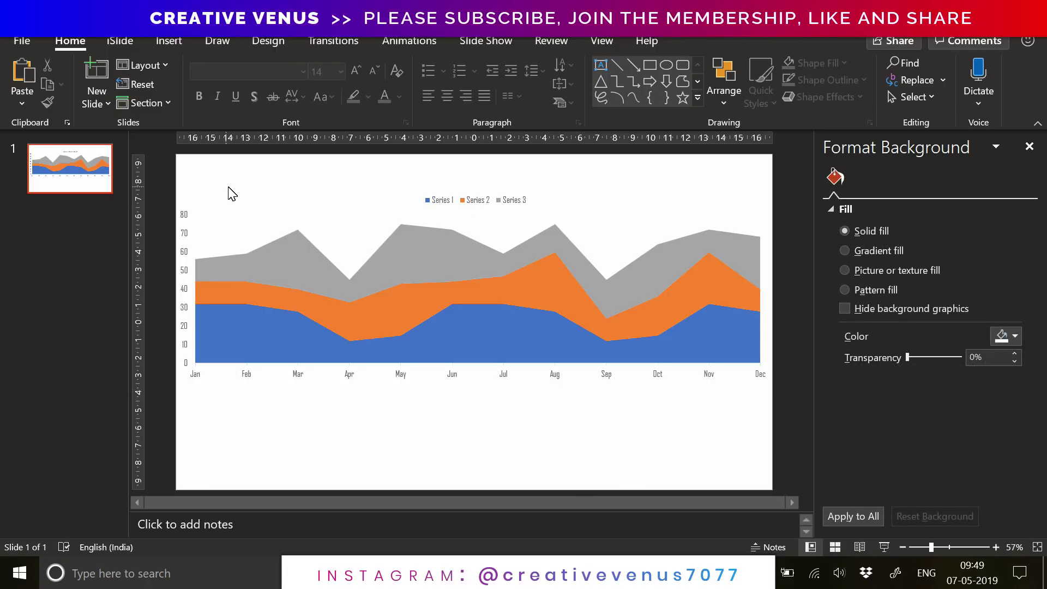
Give Series 1 a left-to-right linear gradient fill starting from dark blue
click(295, 337)
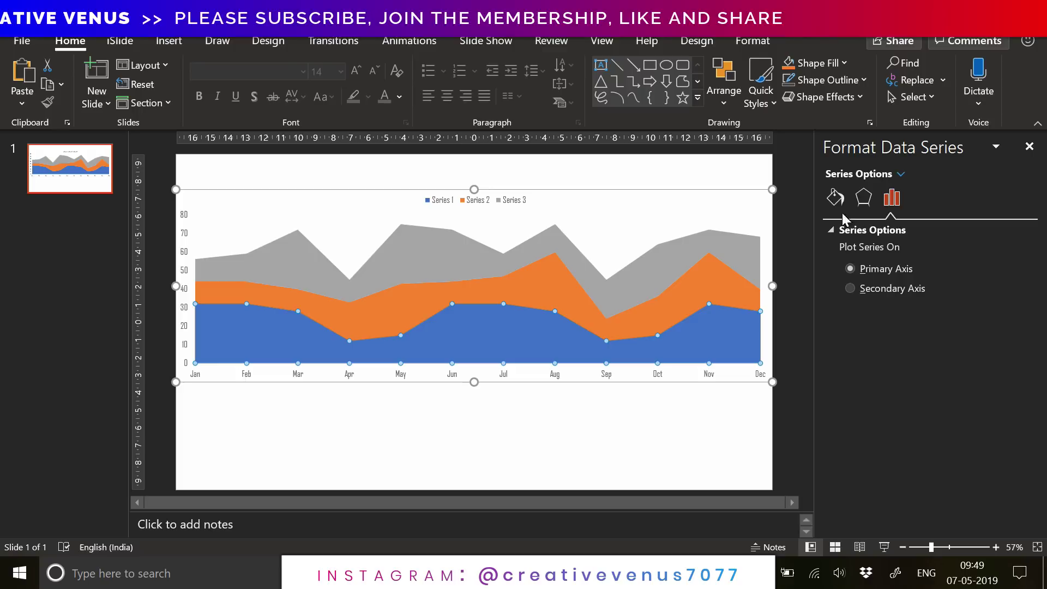
click(836, 199)
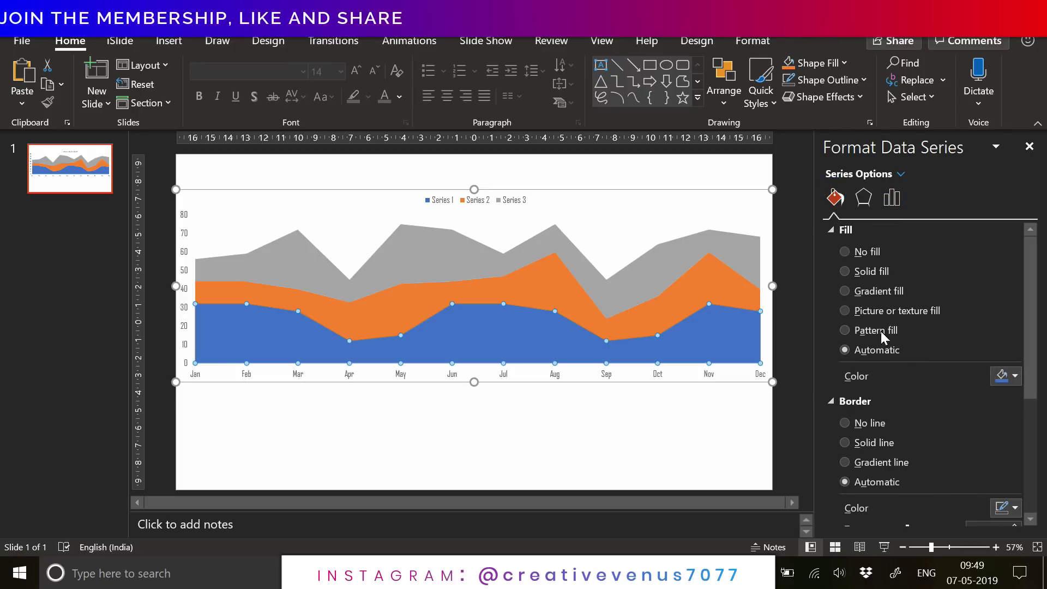
click(872, 293)
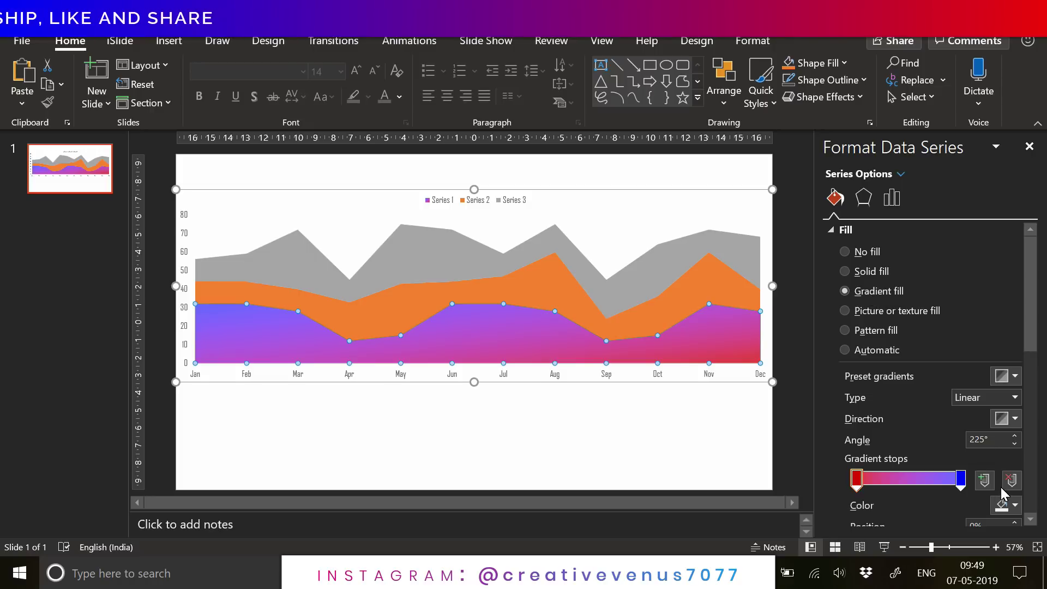
click(1015, 505)
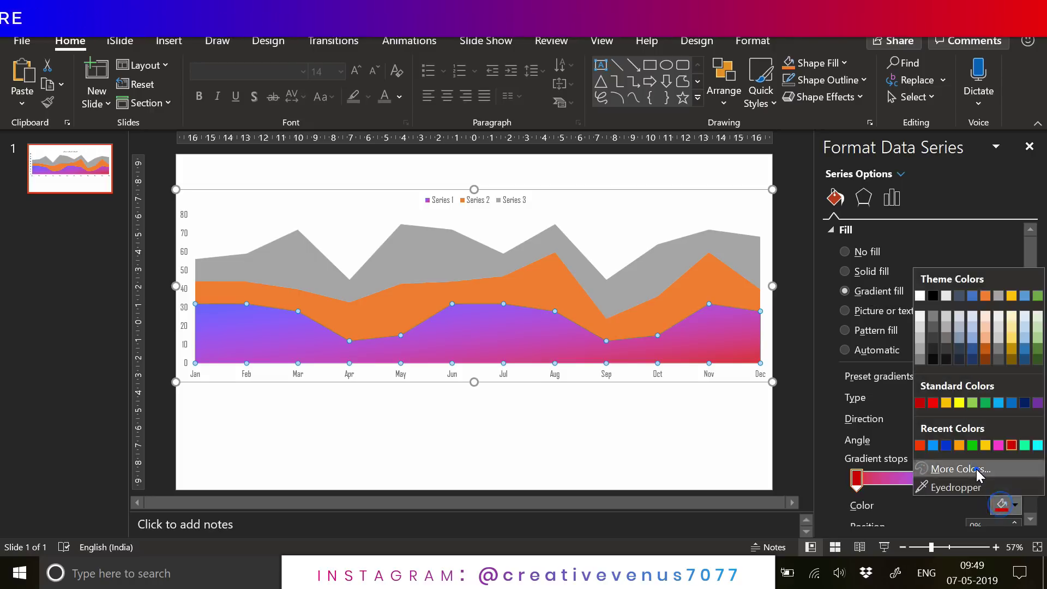
click(975, 470)
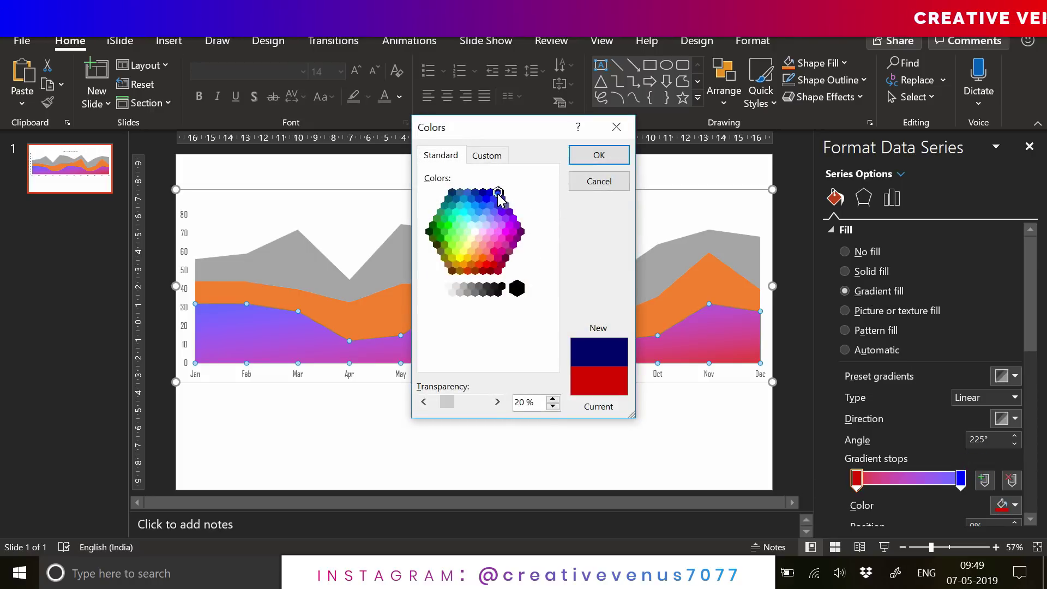
click(573, 158)
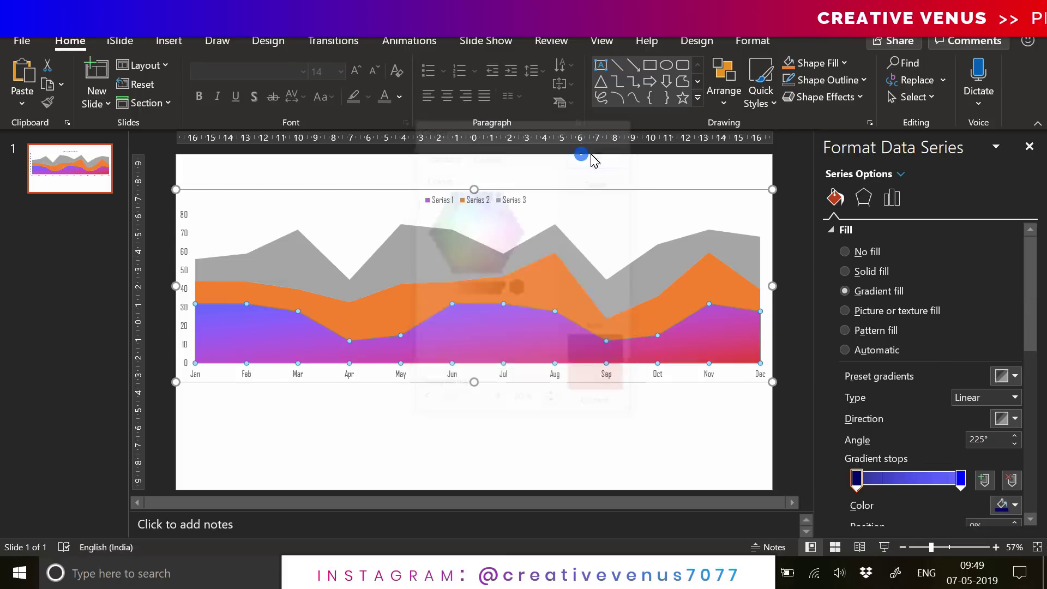
click(1012, 418)
click(973, 452)
Set Series 1's right gradient stop to cyan
click(961, 480)
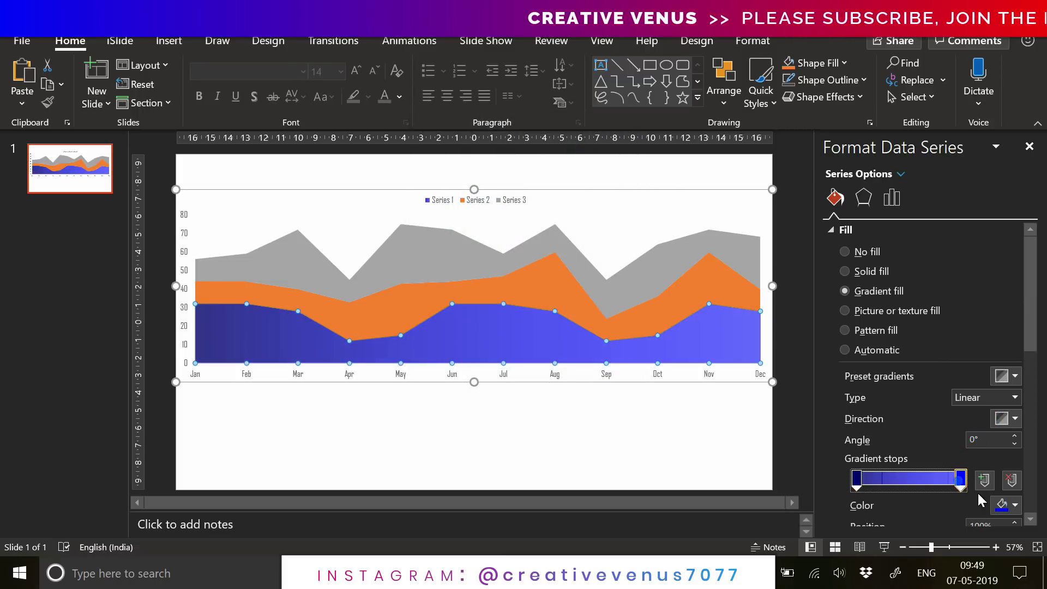
click(1015, 505)
click(975, 469)
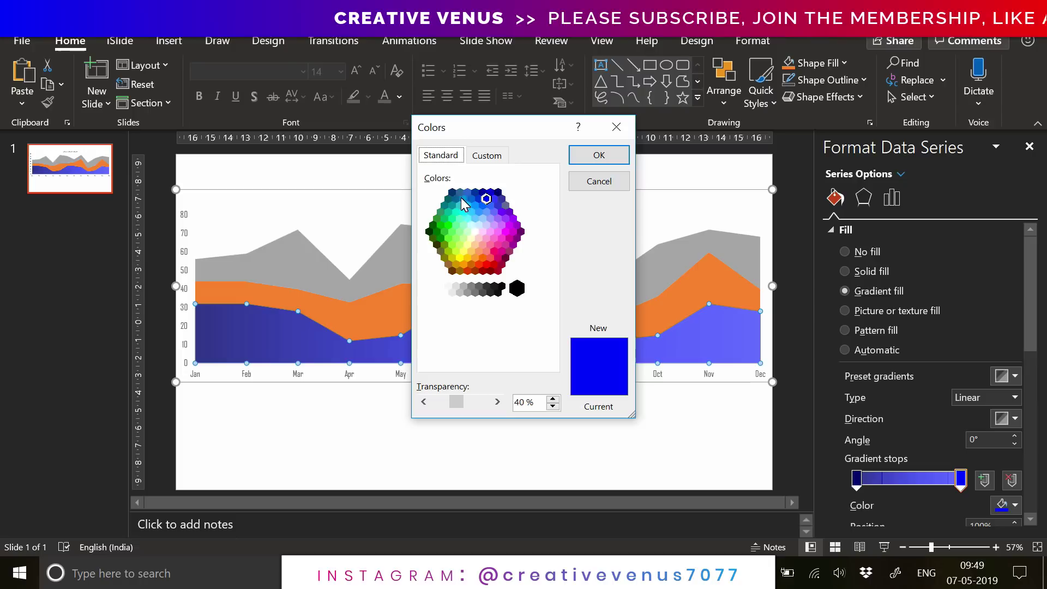
click(467, 205)
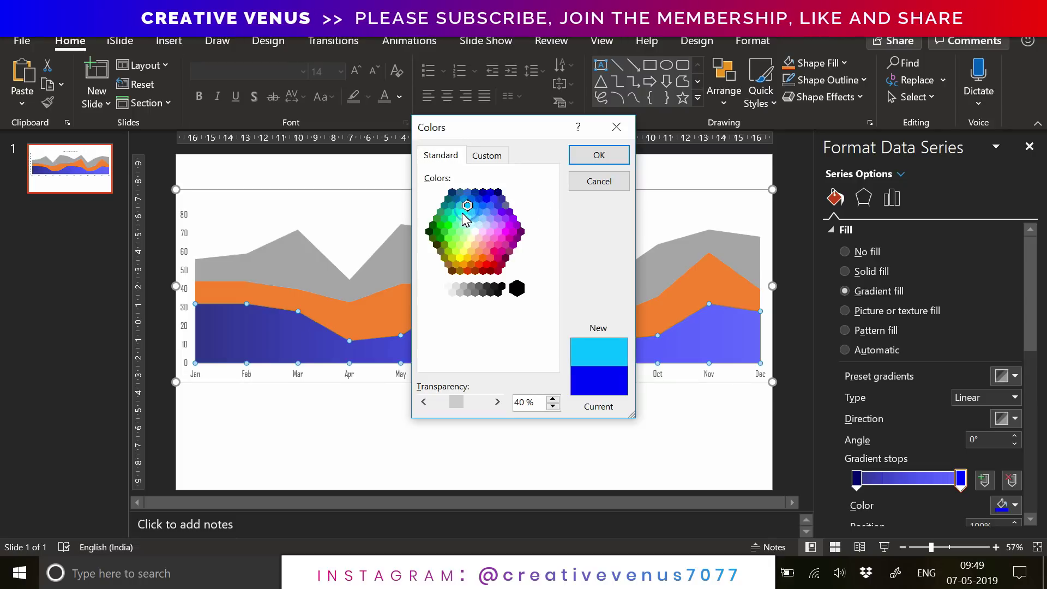
click(598, 157)
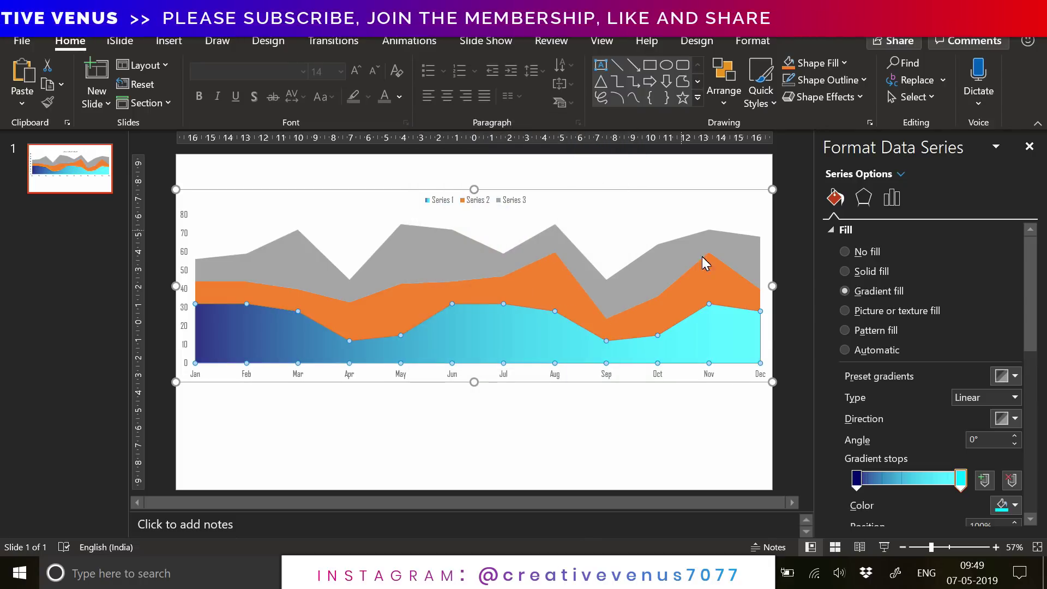
Give Series 2 a gradient fill with a fully opaque purple left stop
click(533, 290)
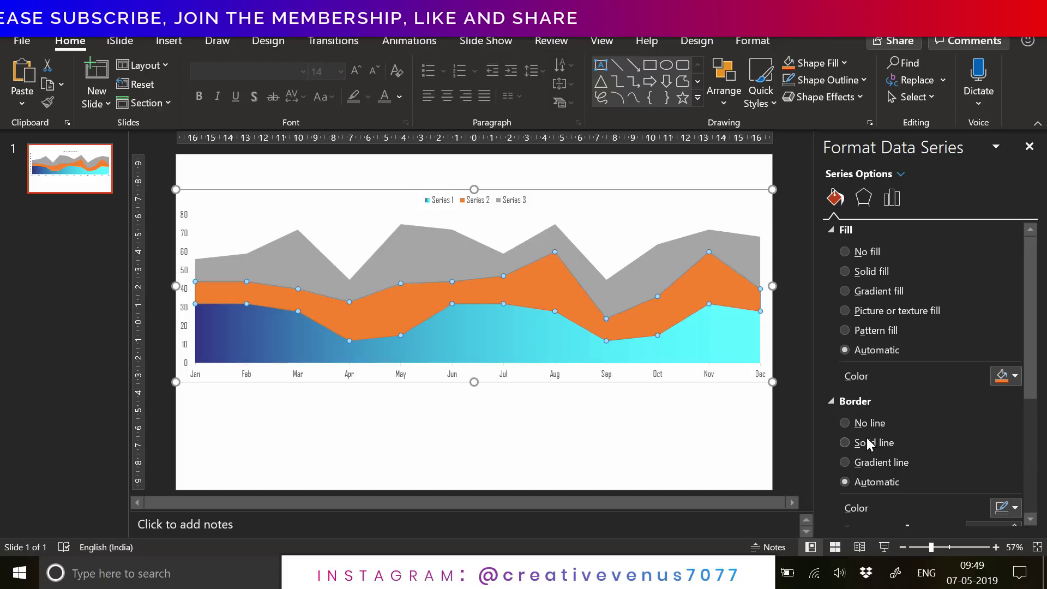
click(862, 292)
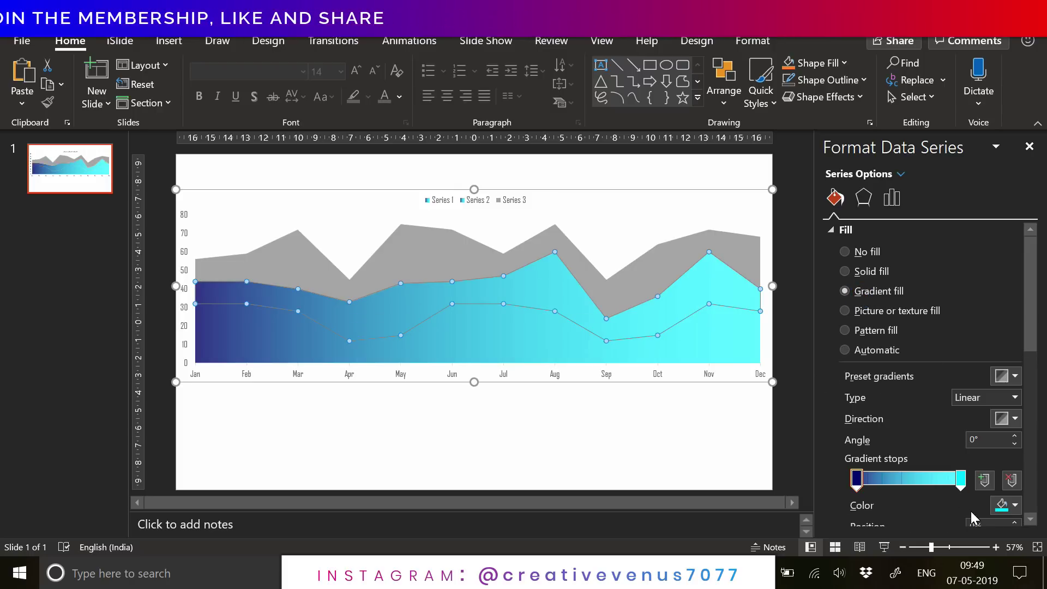
click(1005, 511)
click(981, 467)
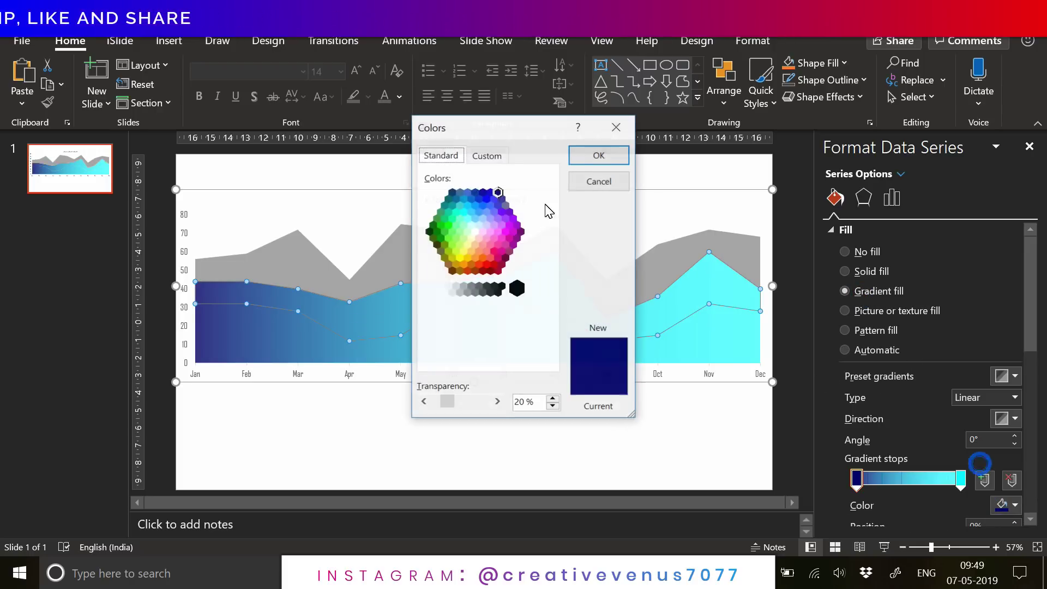
click(600, 154)
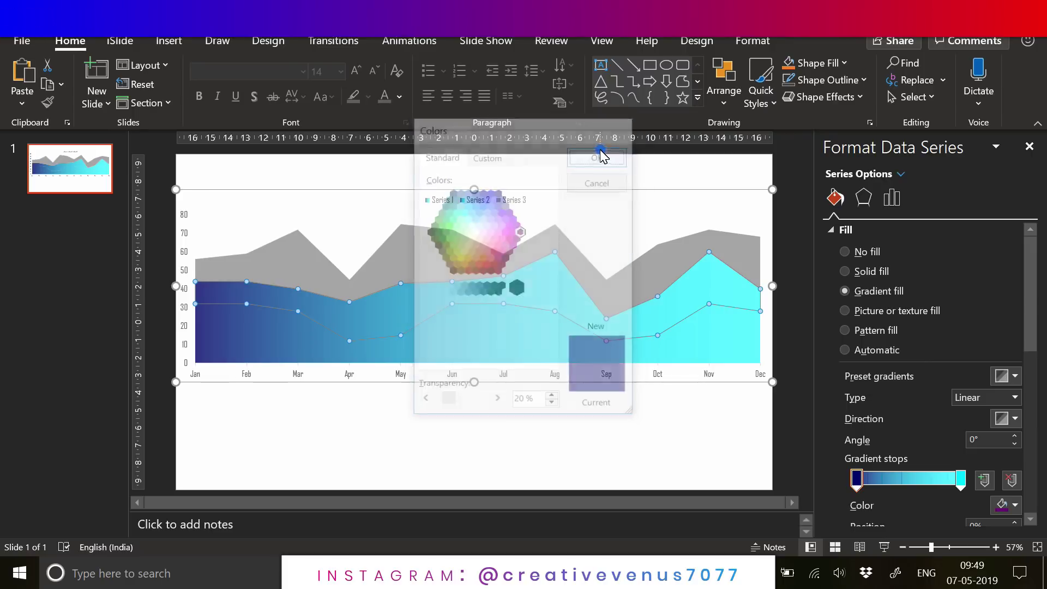
scroll(1033, 338, down, 4)
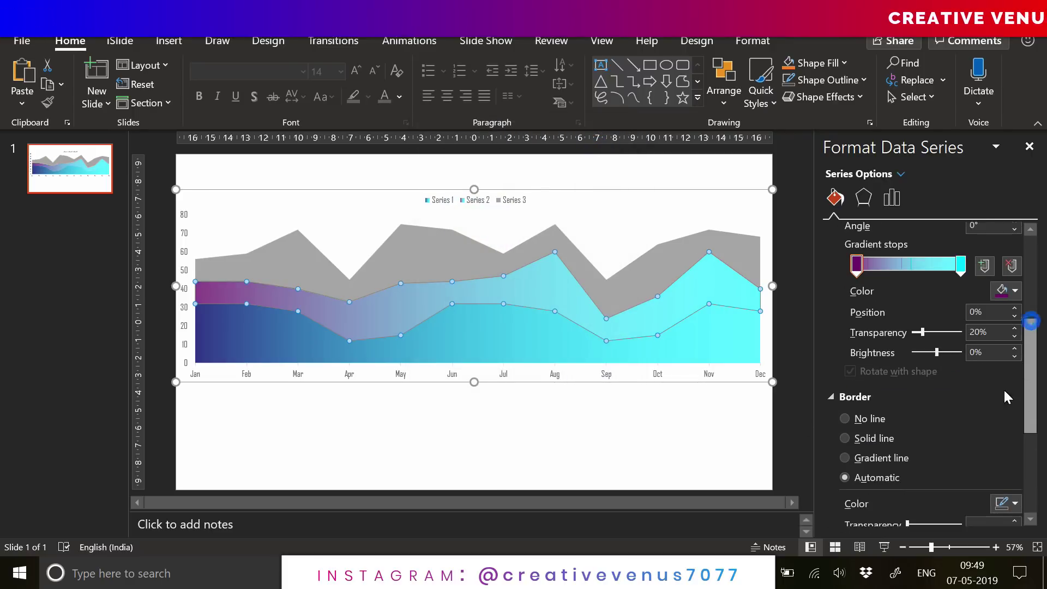
drag(919, 337, 849, 337)
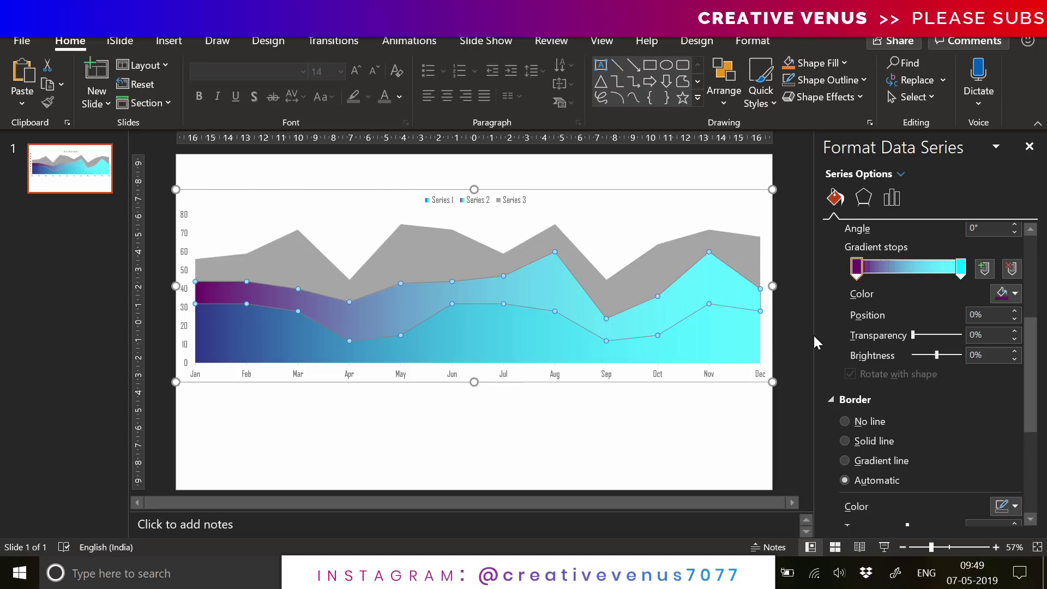
Set Series 2's right gradient stop to orange at 0% transparency
click(960, 267)
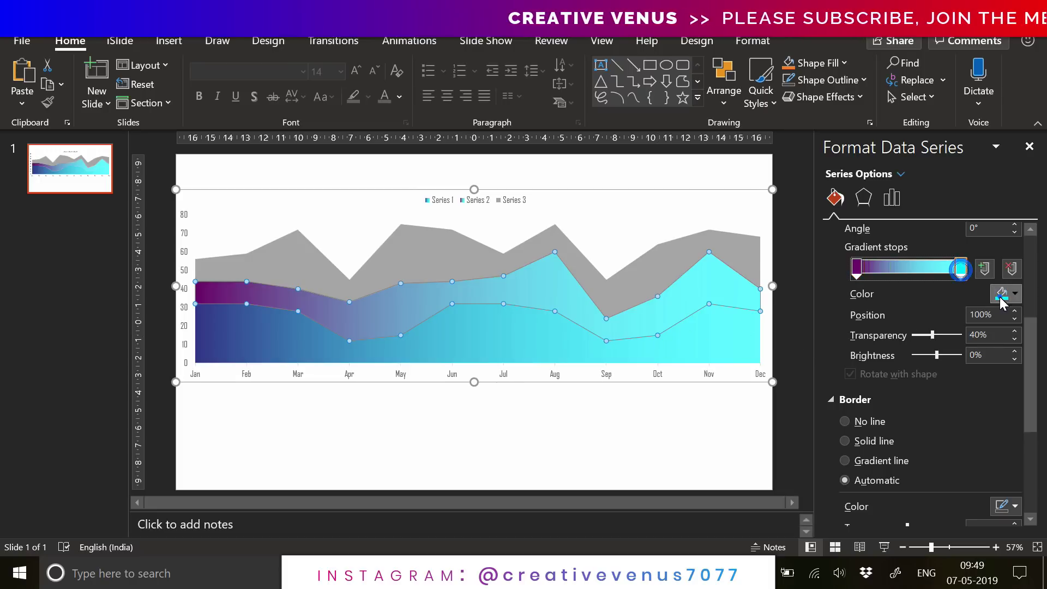
click(1009, 293)
click(953, 505)
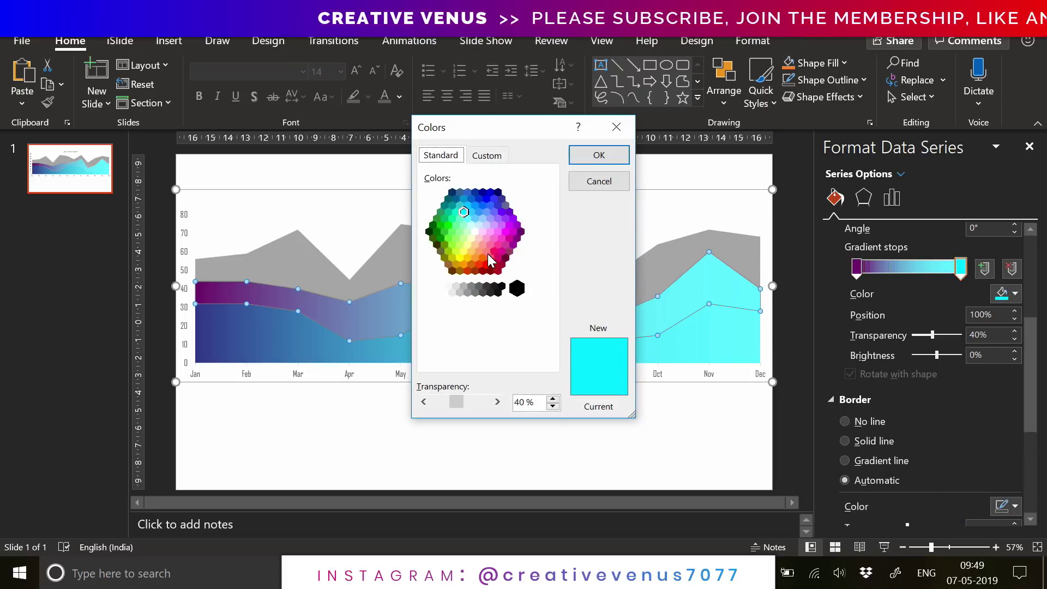
click(482, 258)
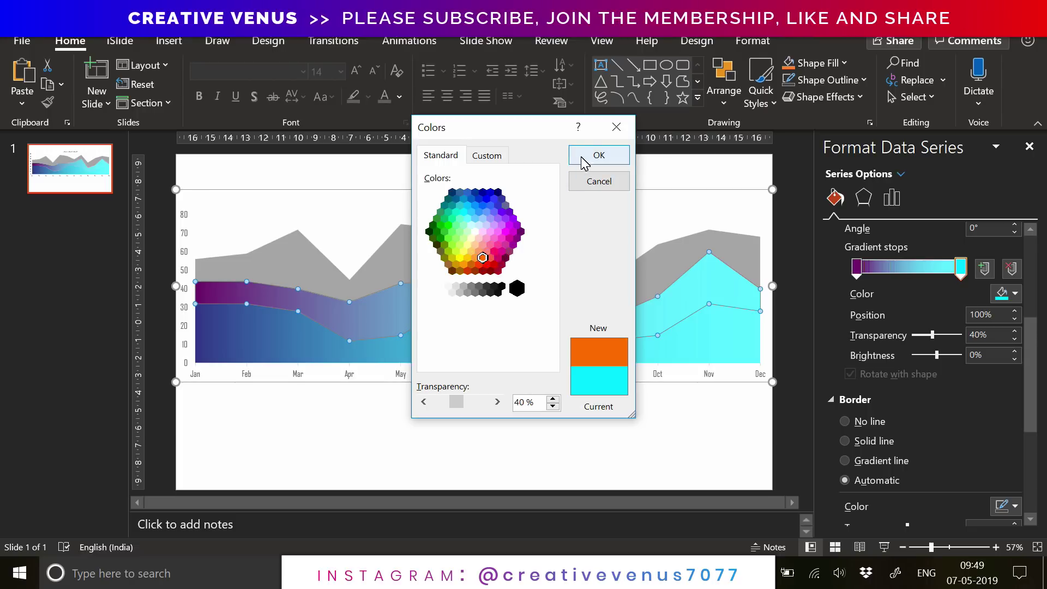
click(597, 156)
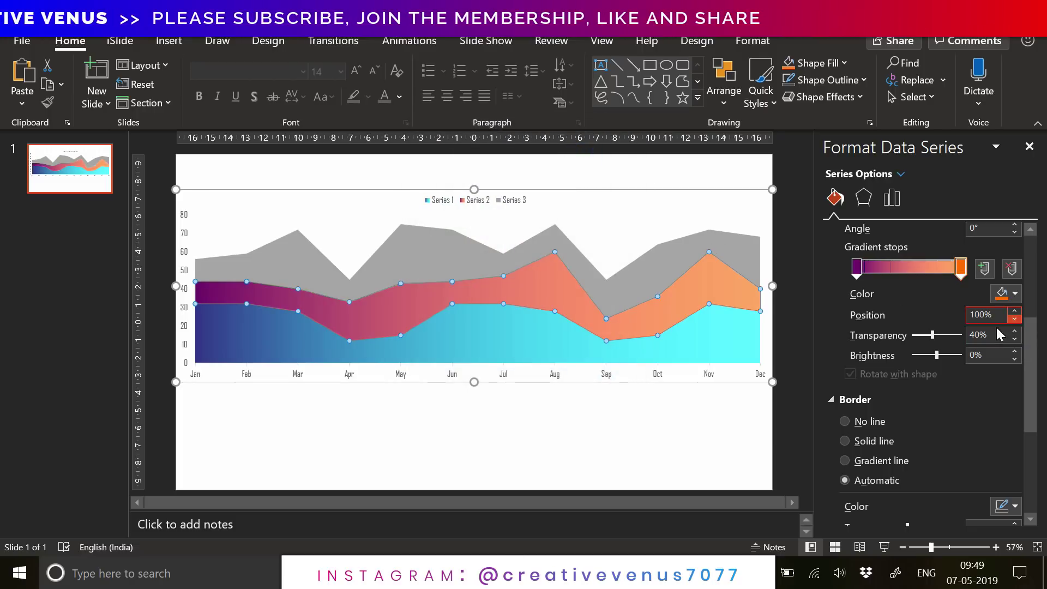
drag(933, 335, 840, 340)
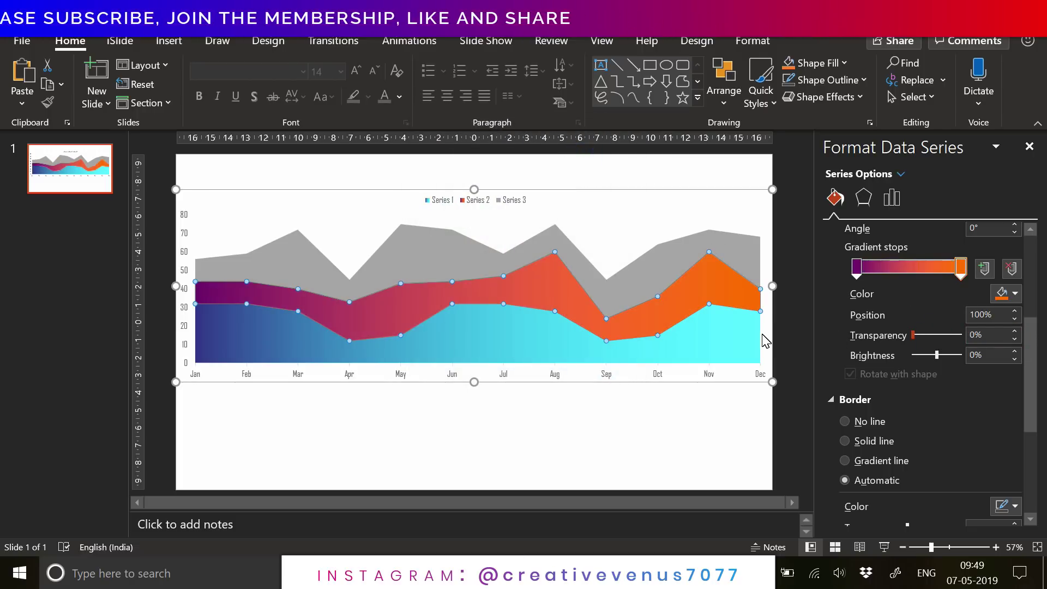
Switch Series 3 to a gradient fill with a dark green first stop
click(427, 249)
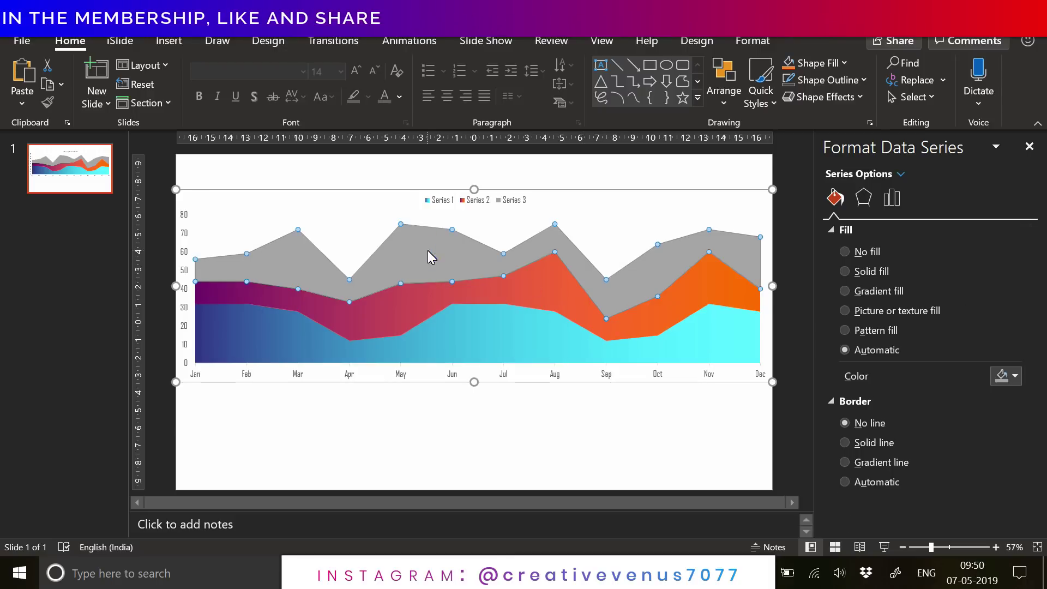
click(869, 293)
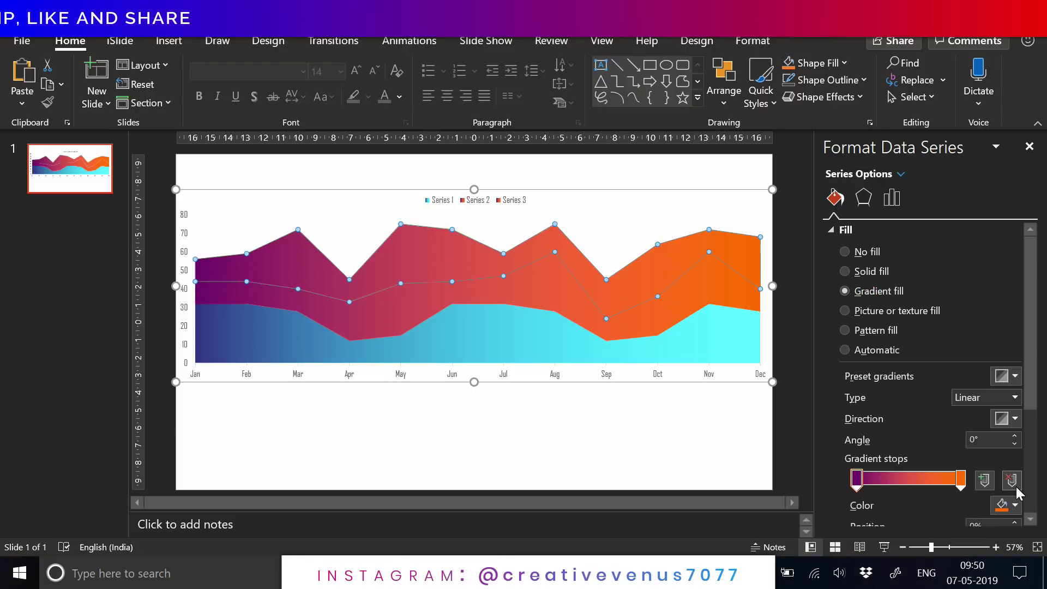
click(1014, 505)
click(962, 468)
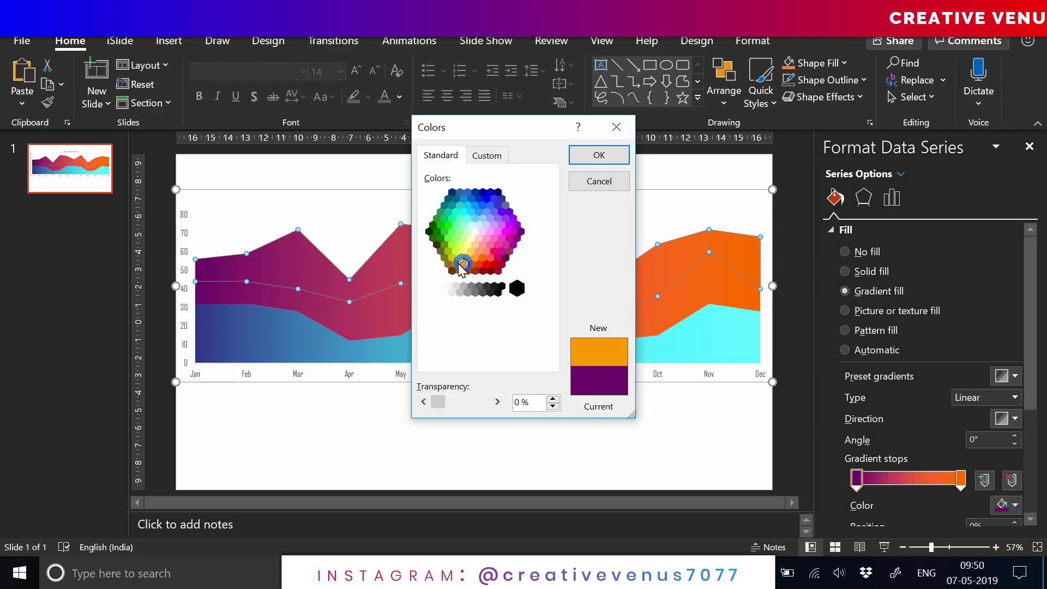
click(443, 233)
click(432, 237)
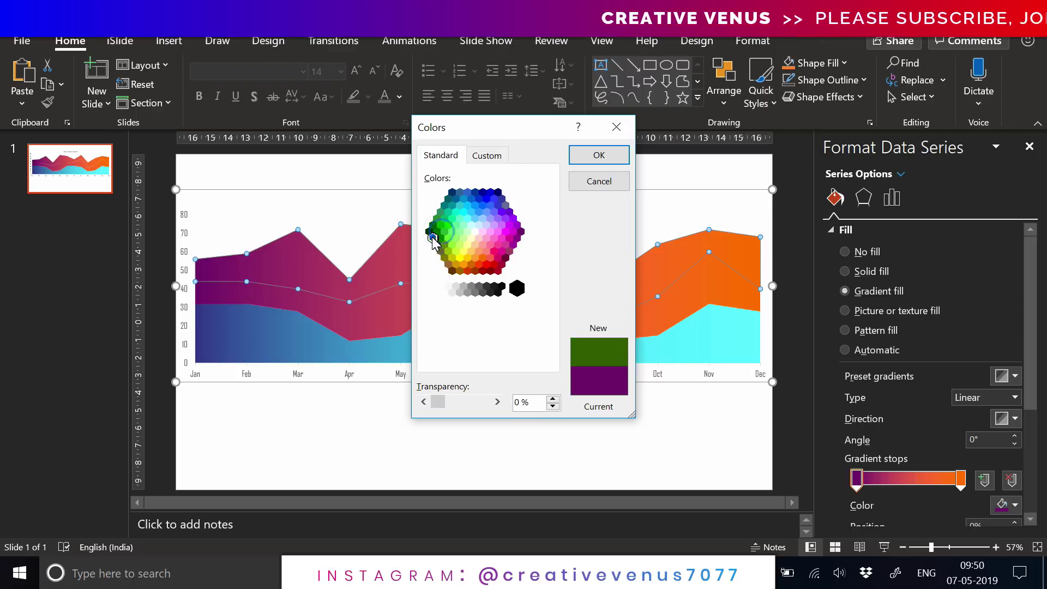
click(589, 156)
Set Series 3's right gradient stop to aqua
click(961, 478)
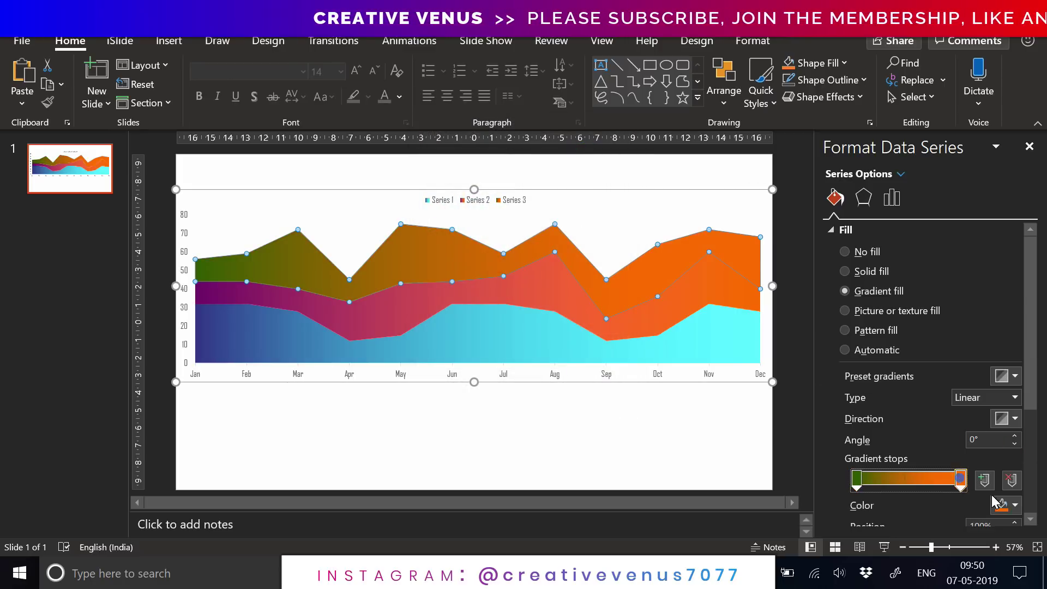
click(1014, 505)
click(960, 467)
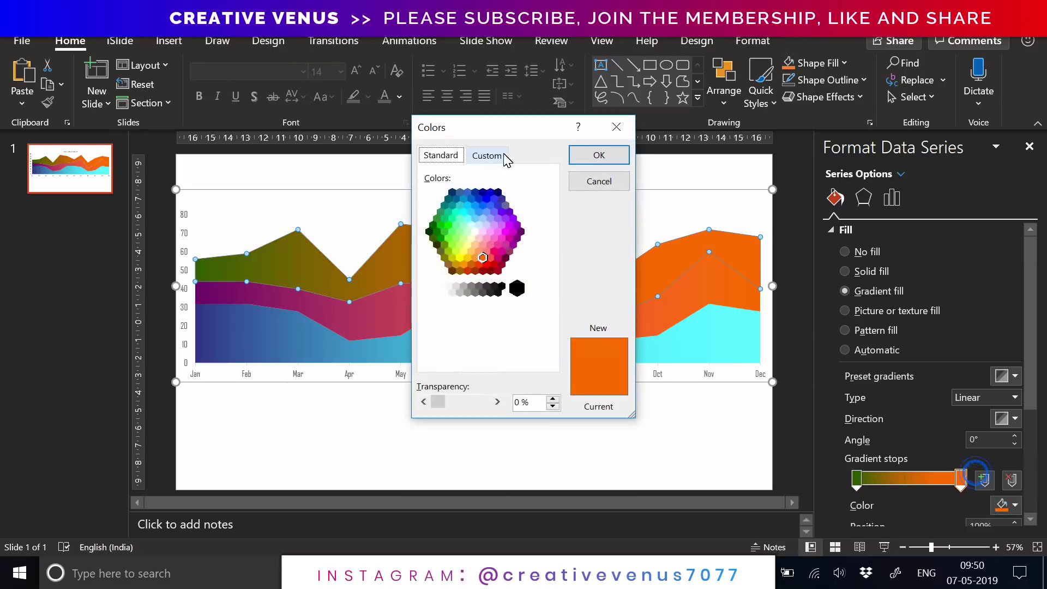
click(460, 205)
click(457, 213)
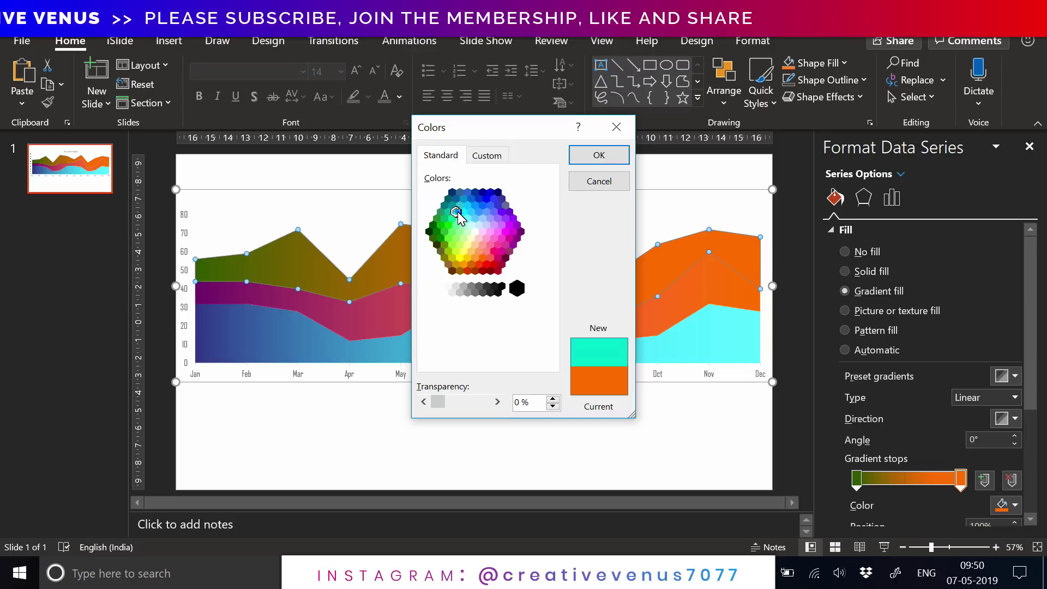
click(597, 156)
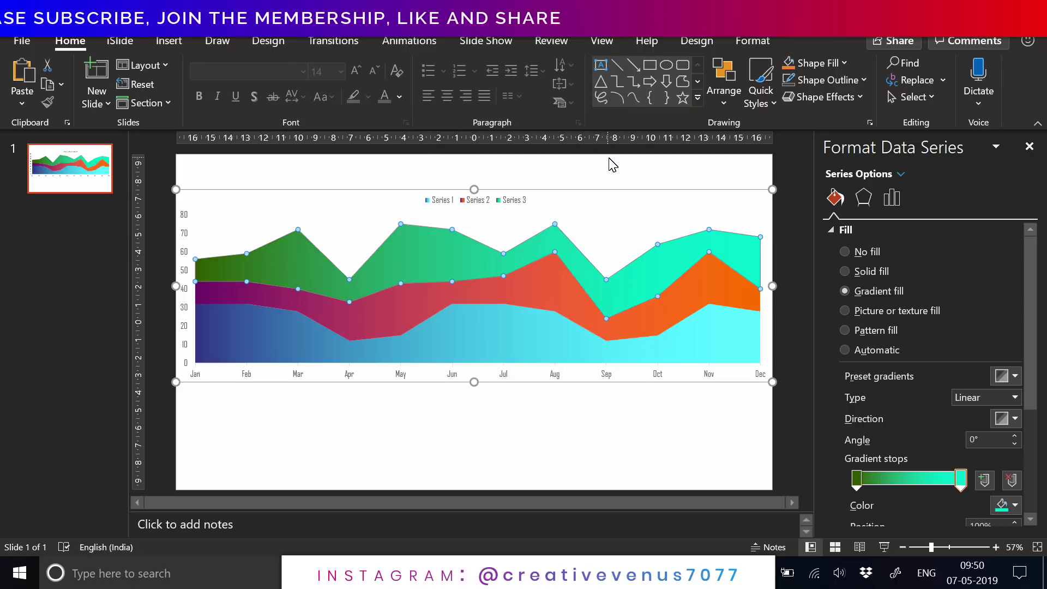
Recolour the Series 3 gradient stops to red
click(1002, 505)
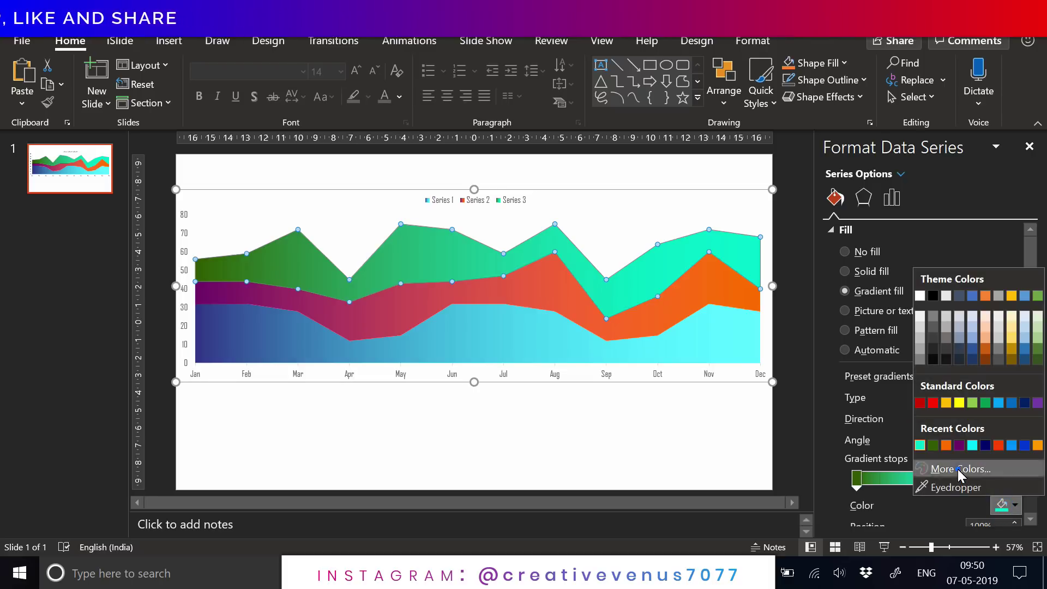
click(959, 470)
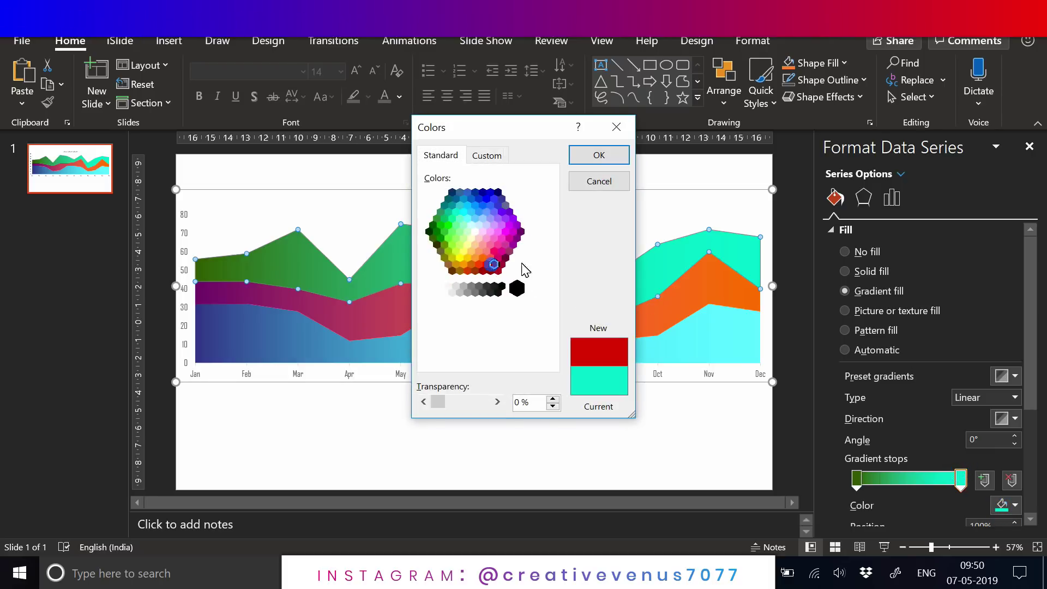
click(600, 155)
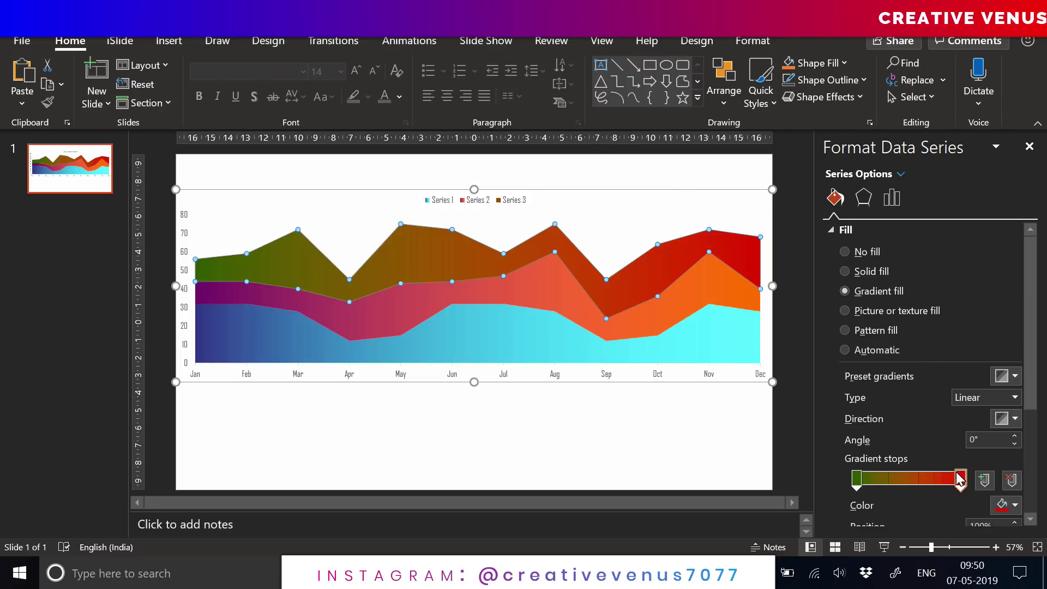
click(1003, 505)
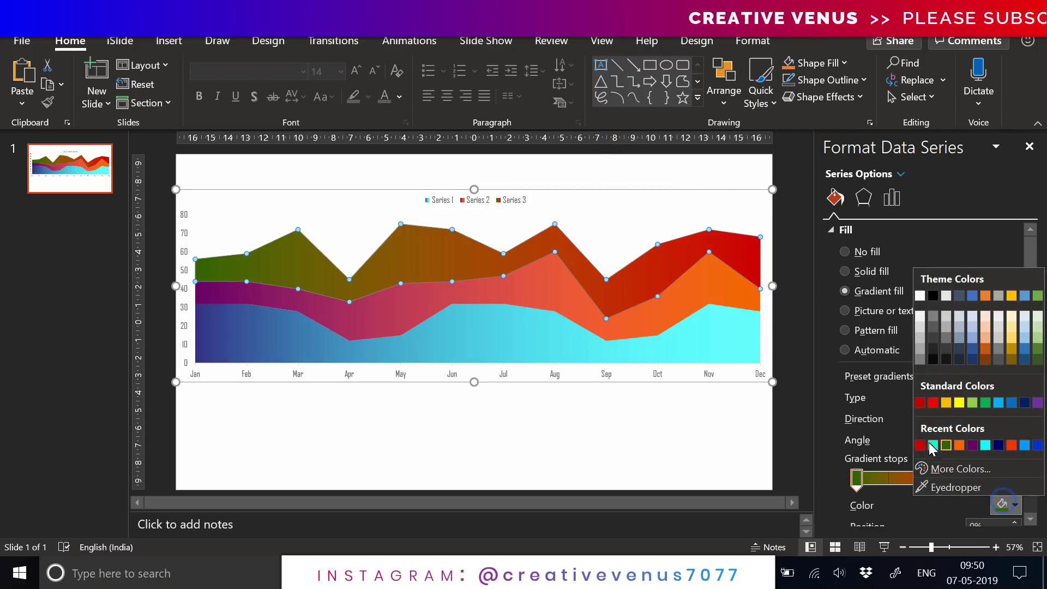
click(918, 441)
Set the right gradient stop to yellow, giving a red-to-yellow Series 3 gradient
click(960, 480)
click(1003, 505)
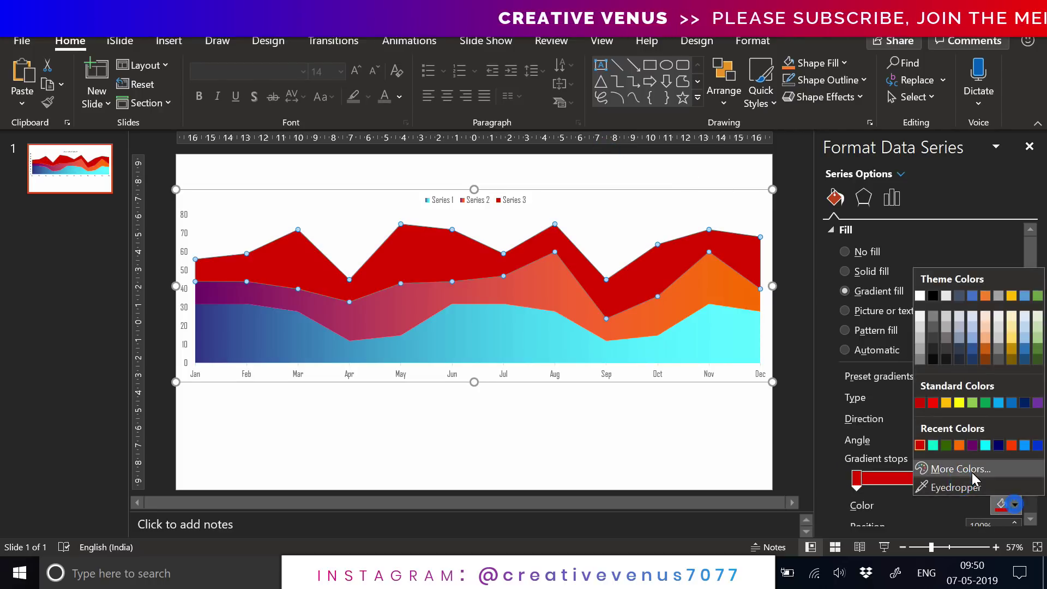
click(946, 533)
click(467, 253)
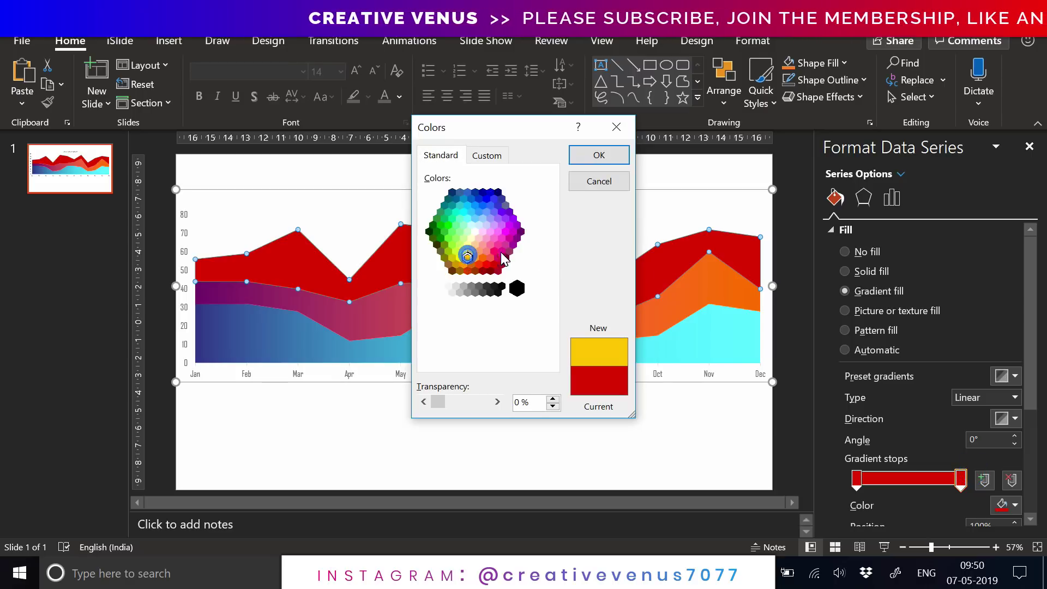
click(589, 154)
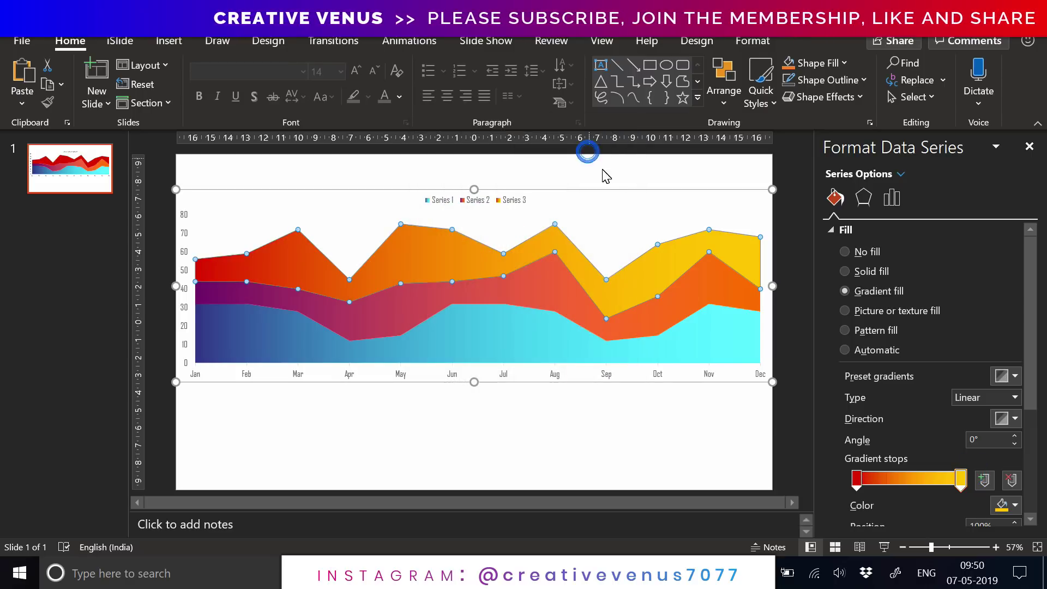
click(541, 442)
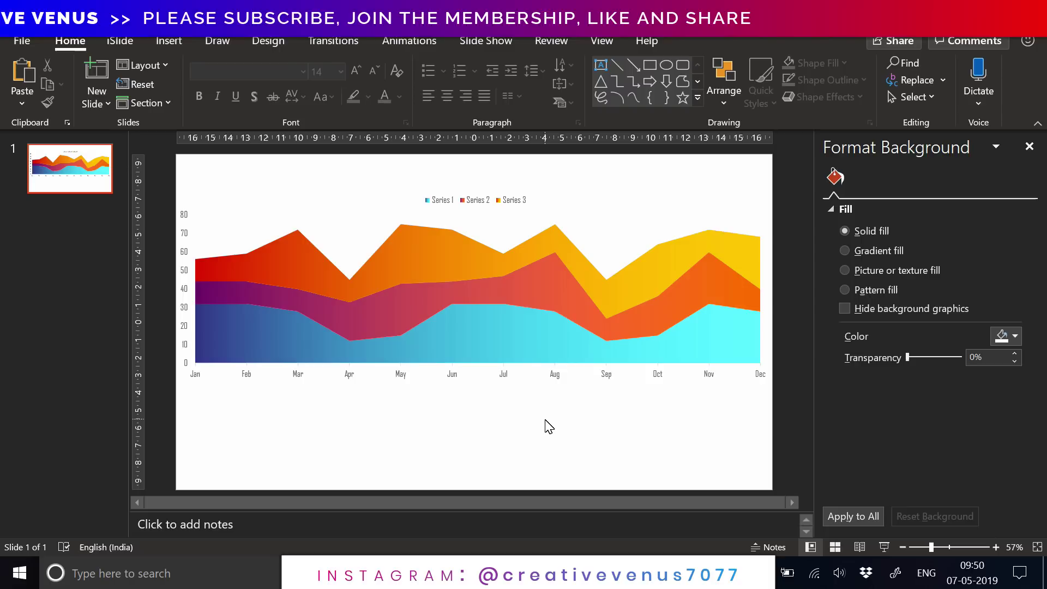
Set both of Series 1's gradient stops to 0% transparency
double_click(347, 301)
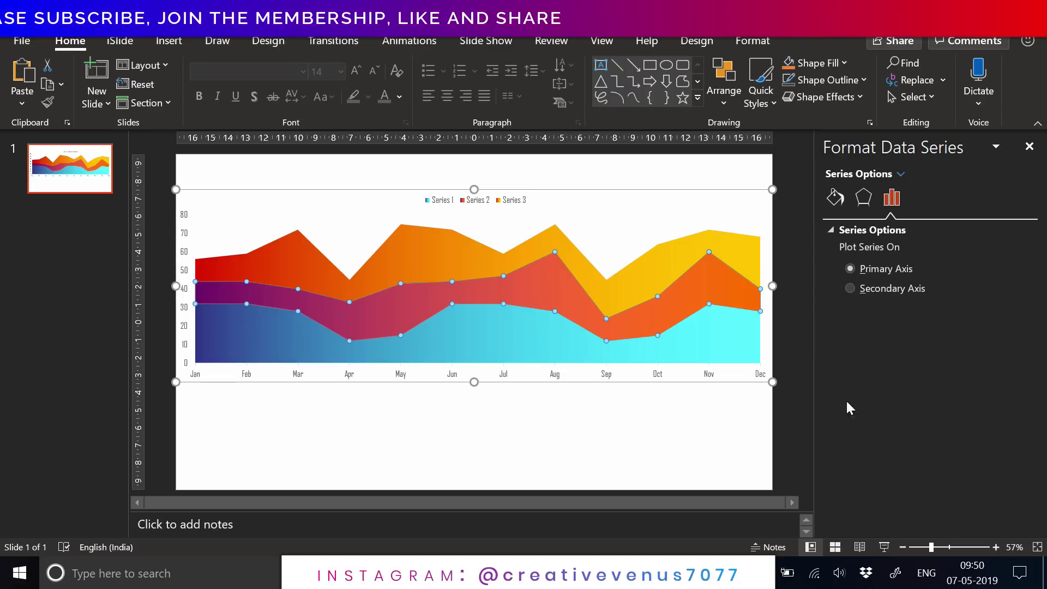
click(1027, 364)
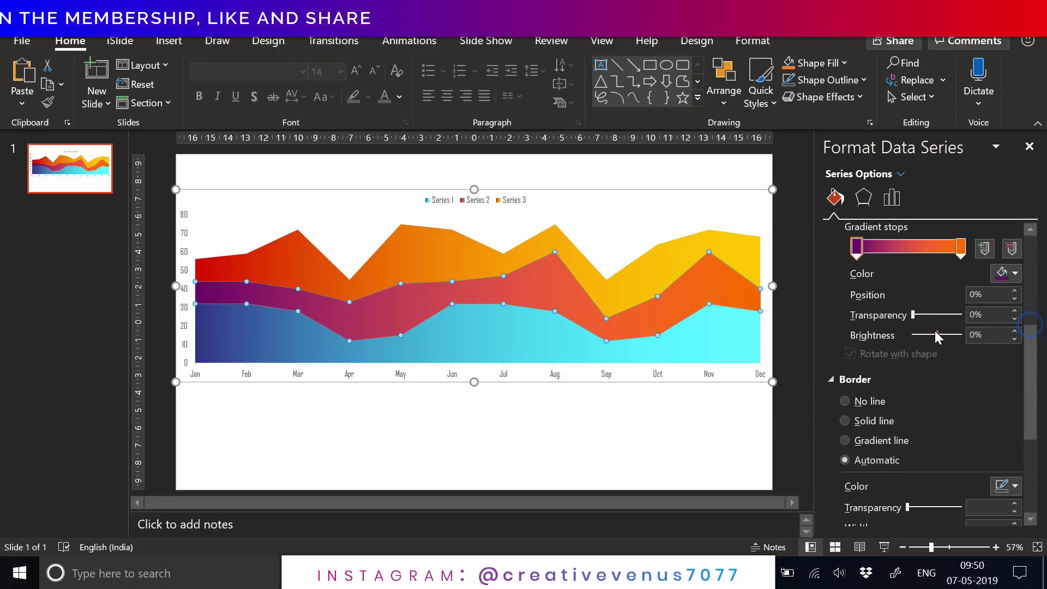
click(456, 336)
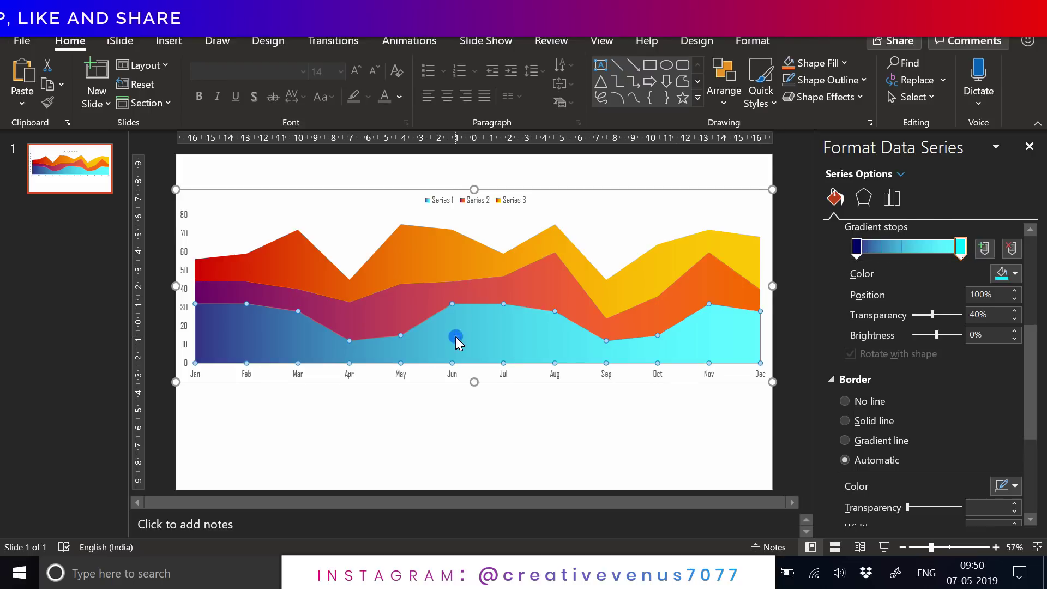
drag(925, 319, 796, 321)
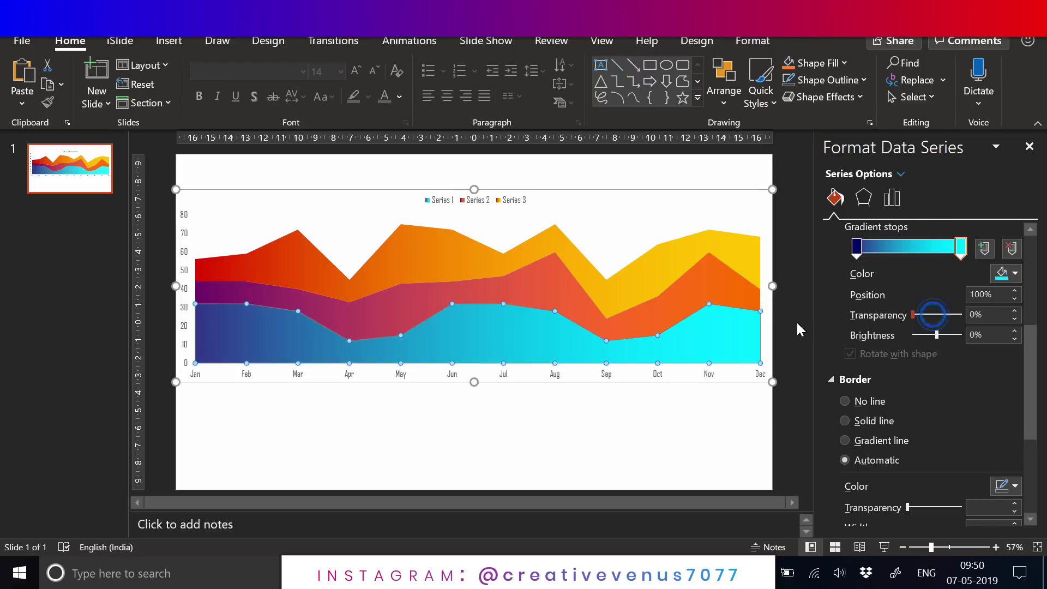
click(856, 250)
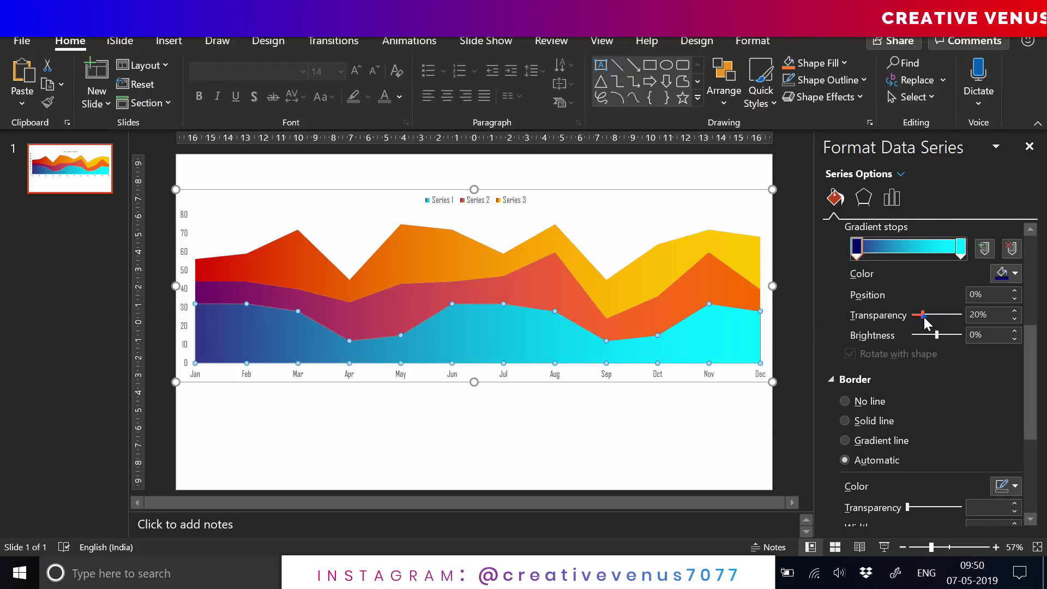
drag(923, 317, 582, 310)
click(434, 244)
click(464, 456)
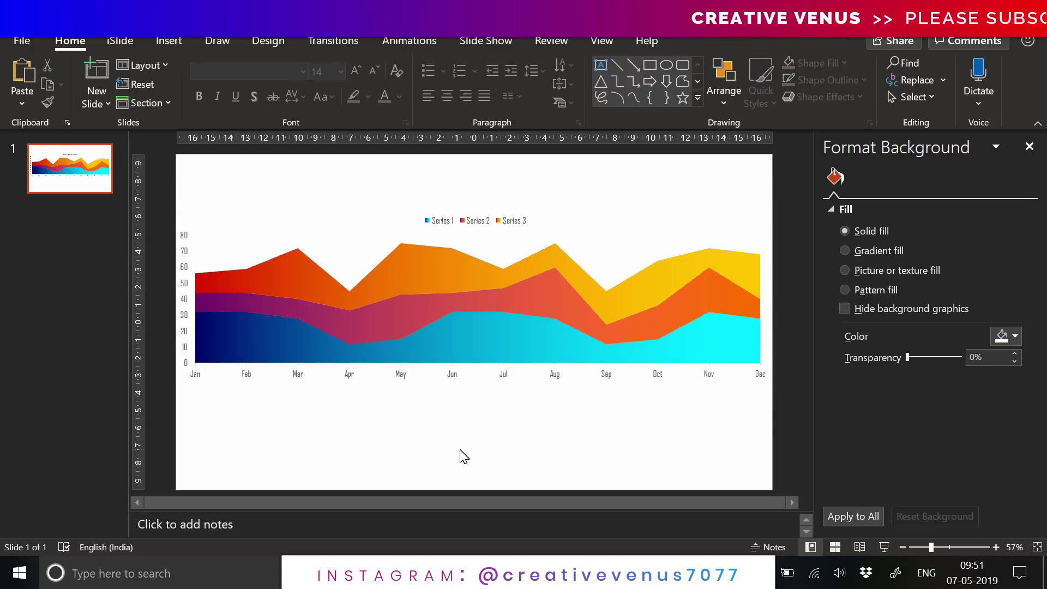
Change Series 1's right gradient stop from cyan to pink-magenta
click(460, 346)
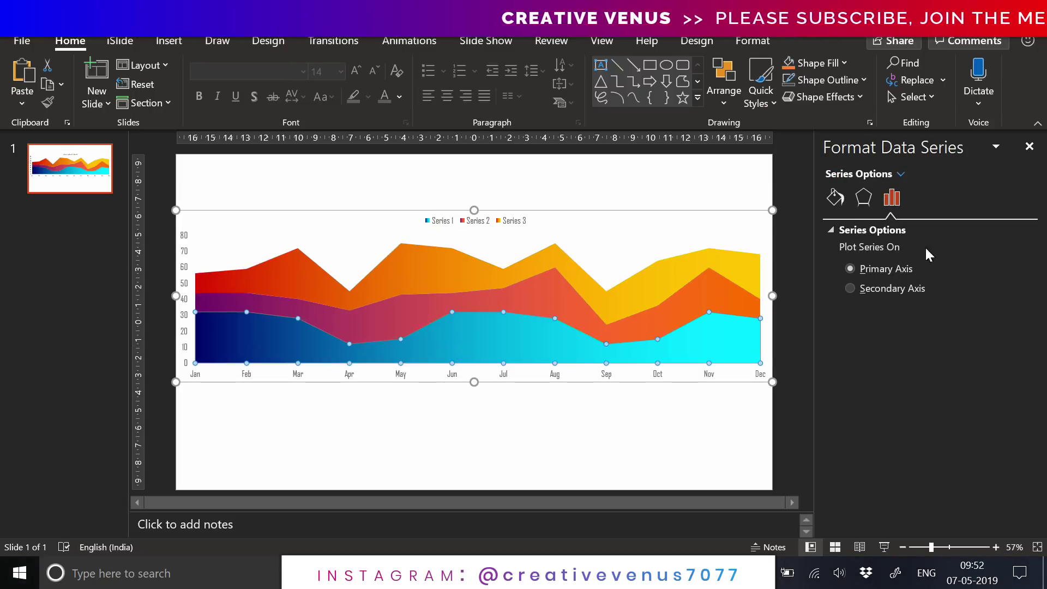
click(835, 198)
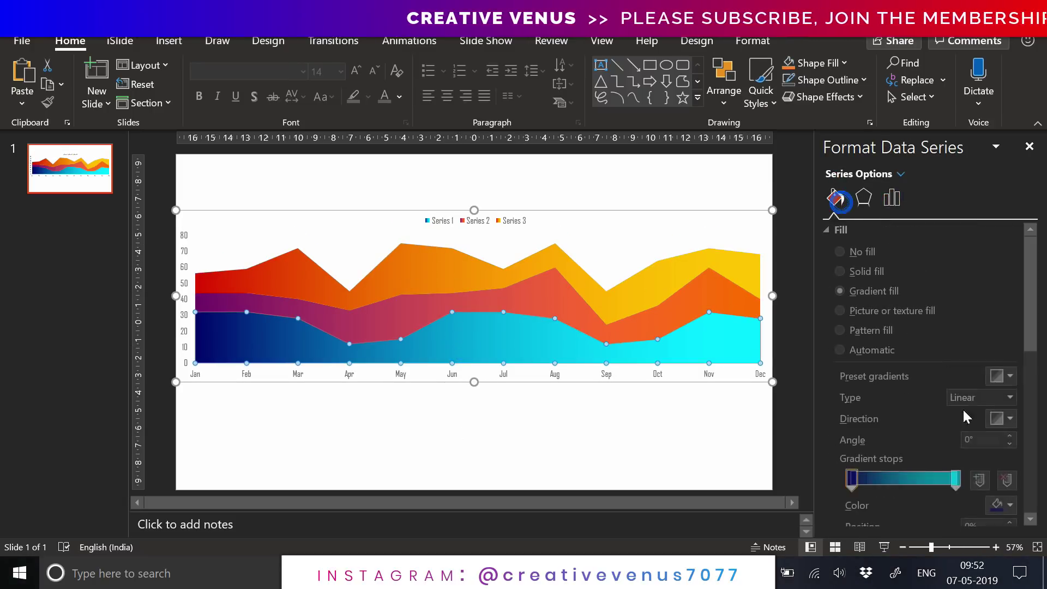
click(992, 506)
click(960, 469)
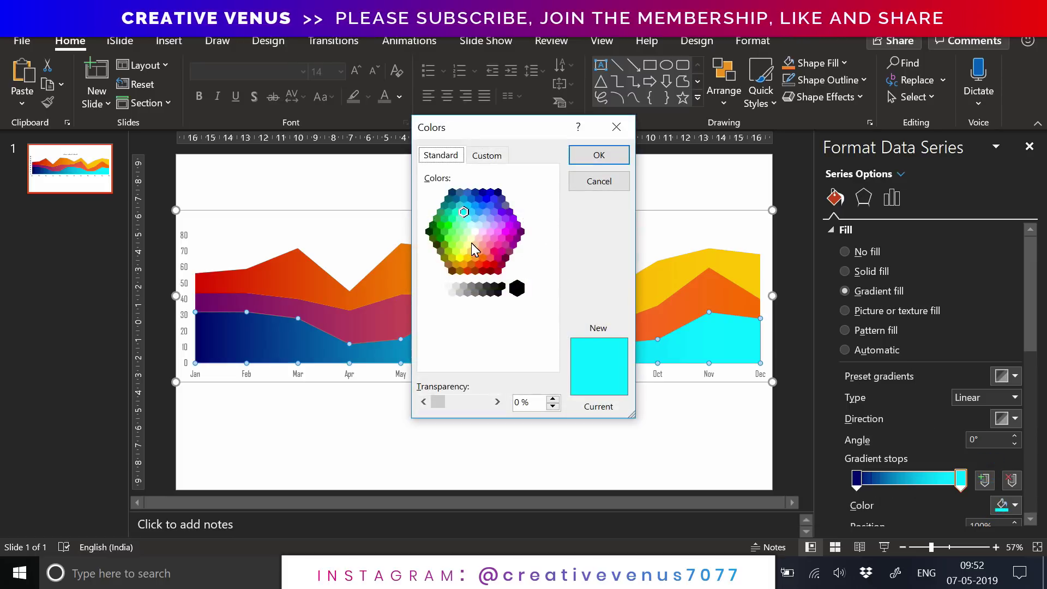
click(501, 238)
click(506, 246)
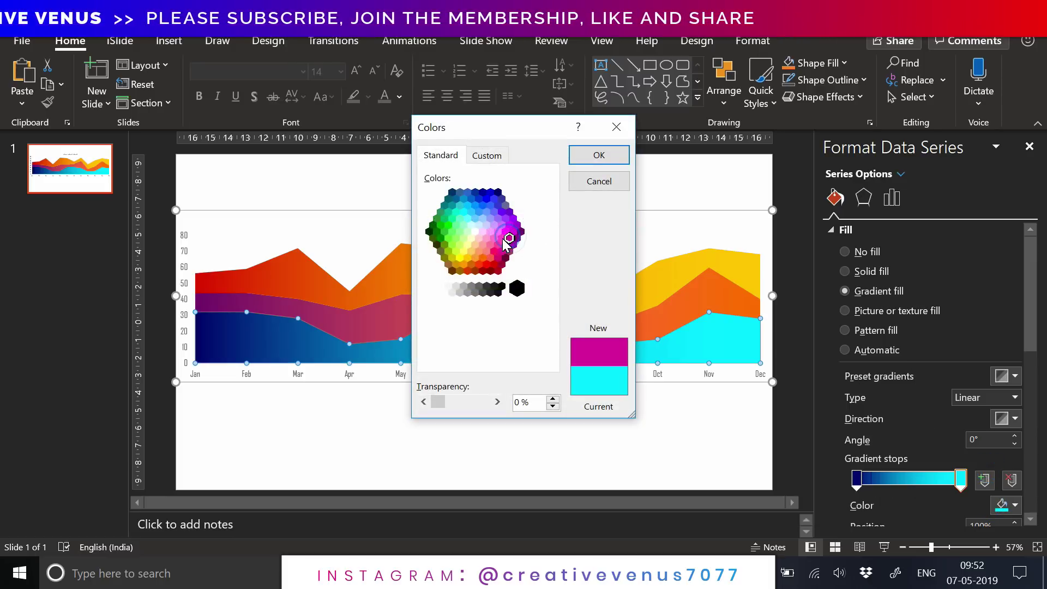
click(501, 238)
click(600, 155)
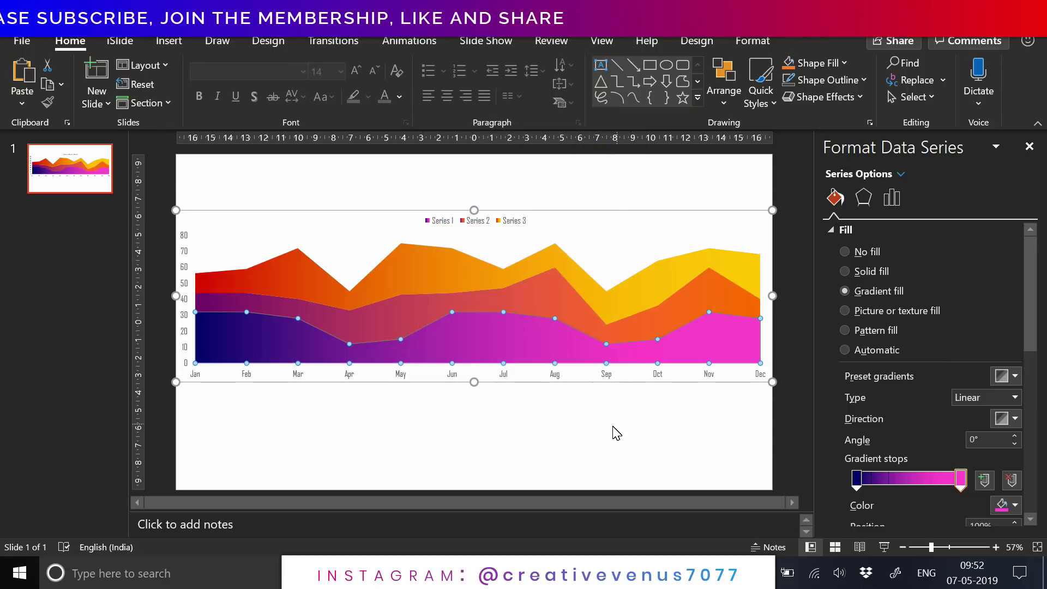
click(615, 452)
click(168, 40)
click(670, 87)
Add a title text box above the chart in Oswald, set to UPPERCASE
drag(323, 172, 647, 190)
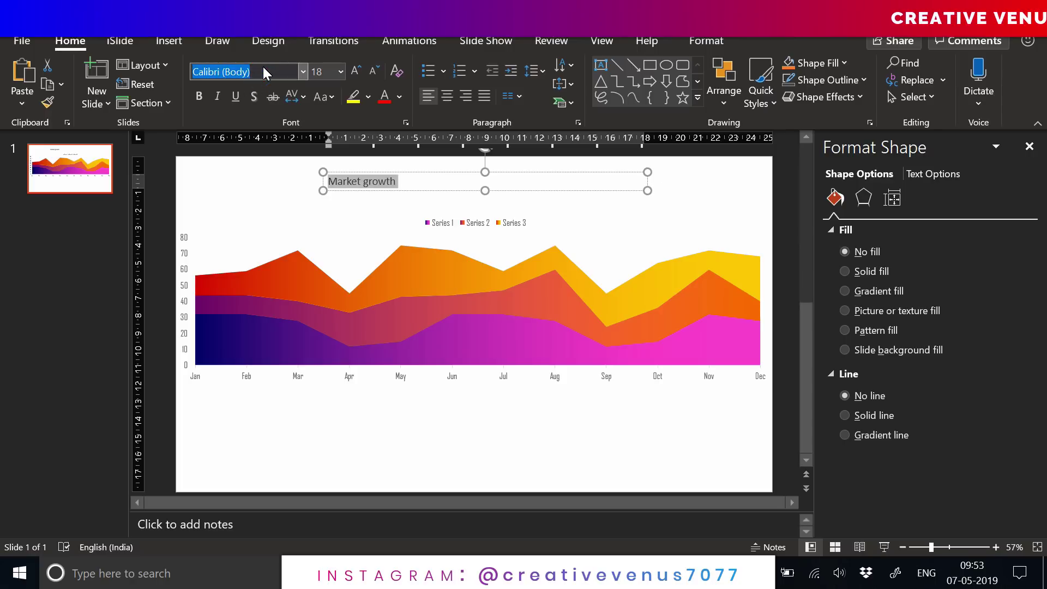
text(Oswald)
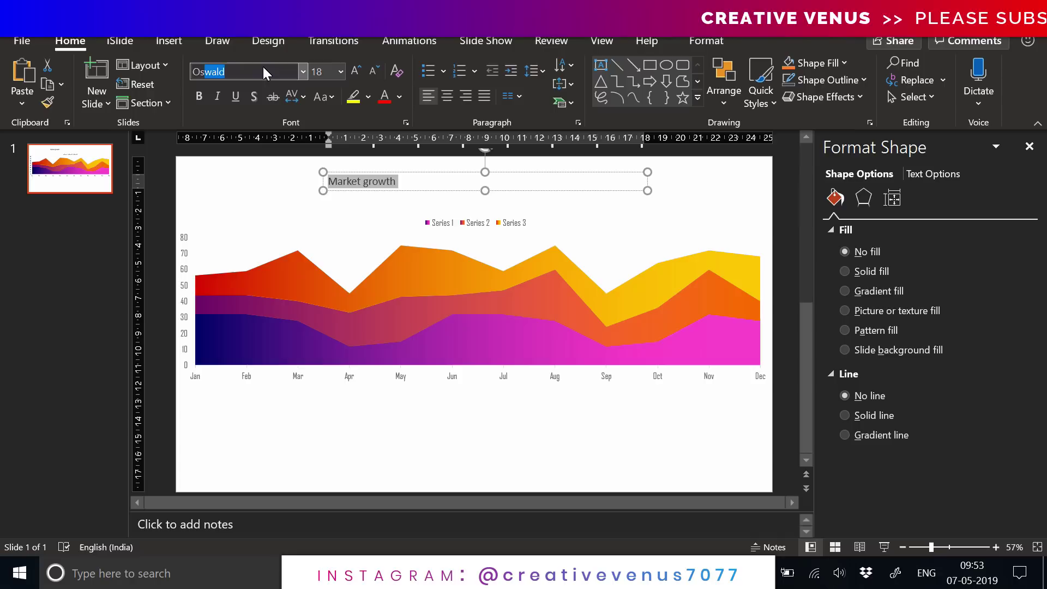
key(Return)
click(321, 96)
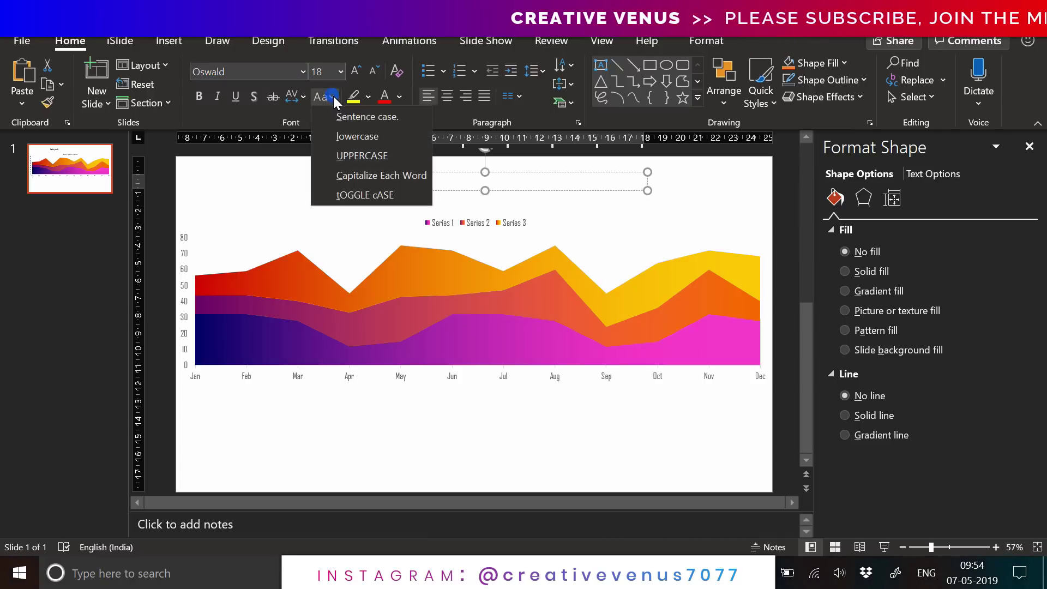
click(344, 157)
Give the title Very Loose character spacing, 28 pt size, and centre alignment
click(295, 97)
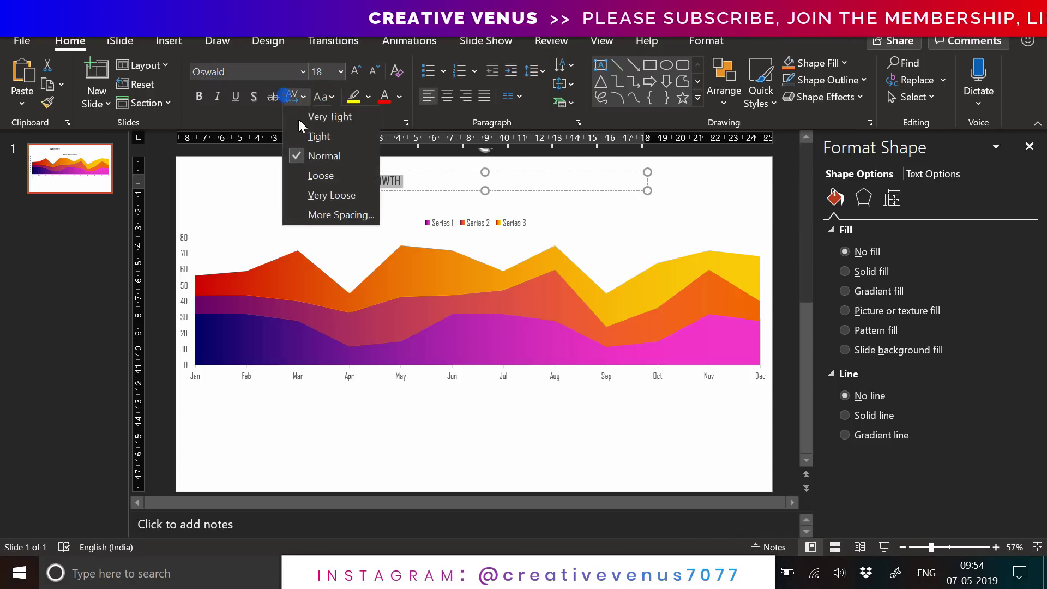
click(307, 195)
click(355, 70)
click(356, 71)
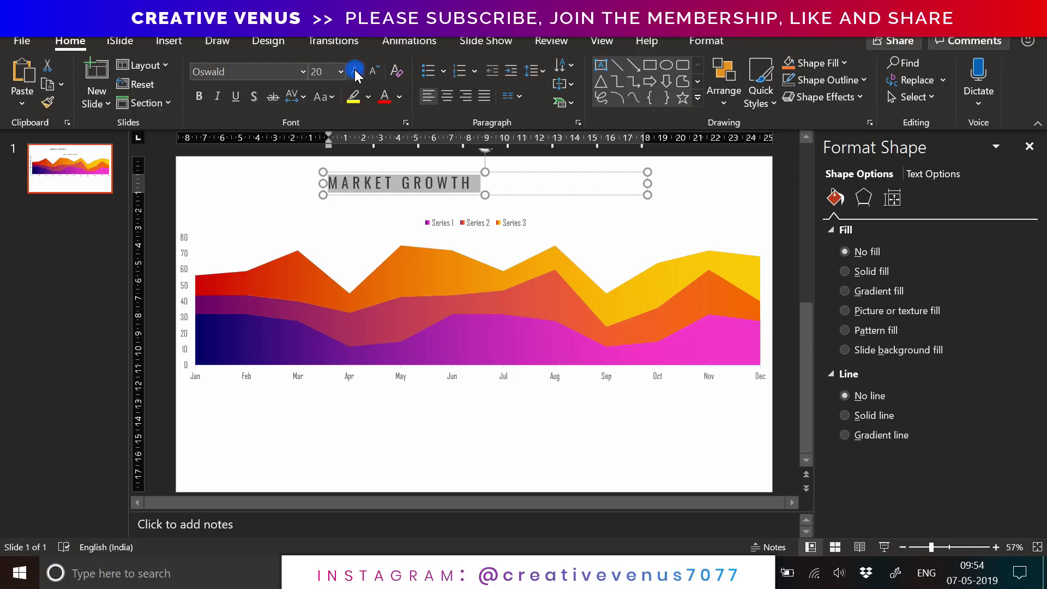
click(355, 70)
click(447, 96)
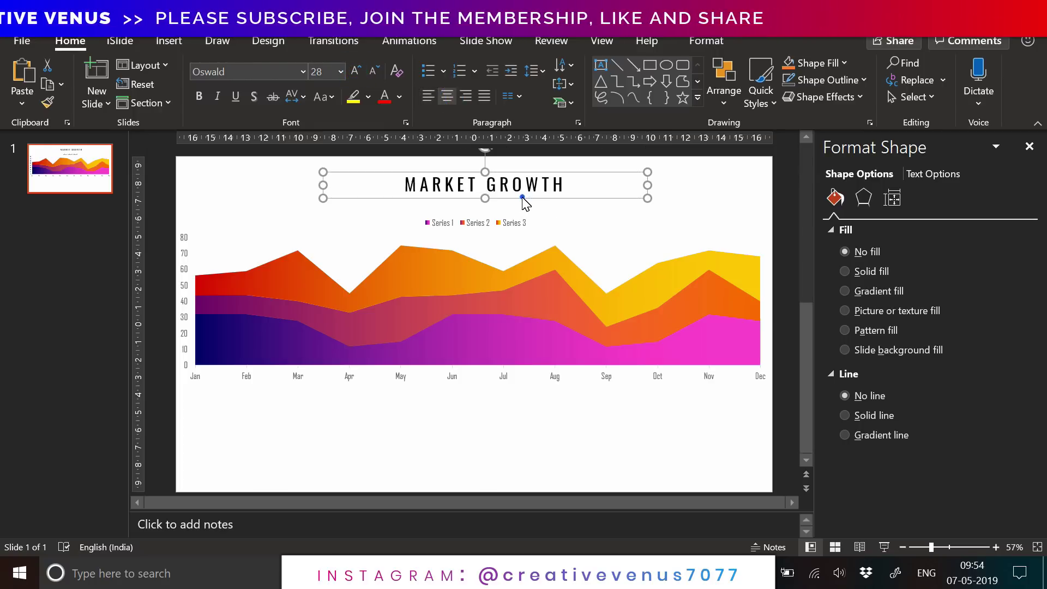
drag(522, 198, 506, 192)
click(515, 195)
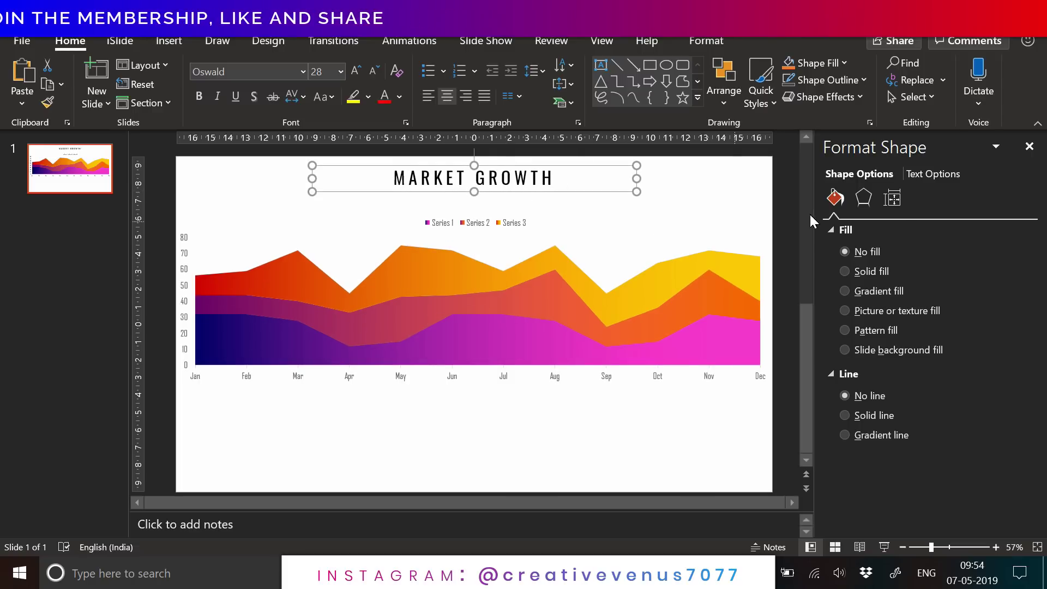
Fill the MARKET GROWTH title text with a diagonal purple-to-pink gradient
click(922, 172)
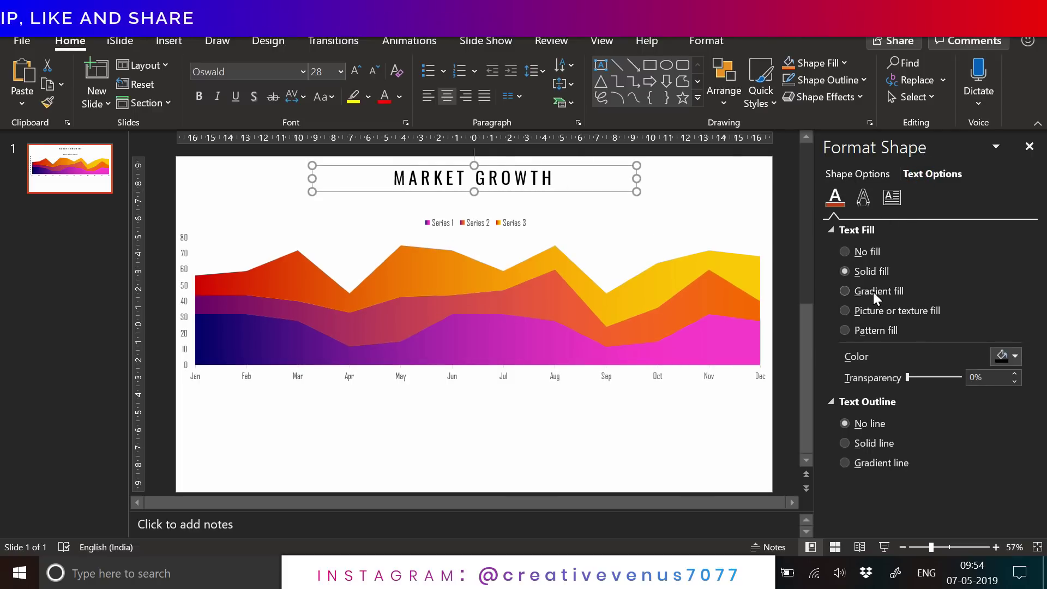
drag(473, 185, 362, 182)
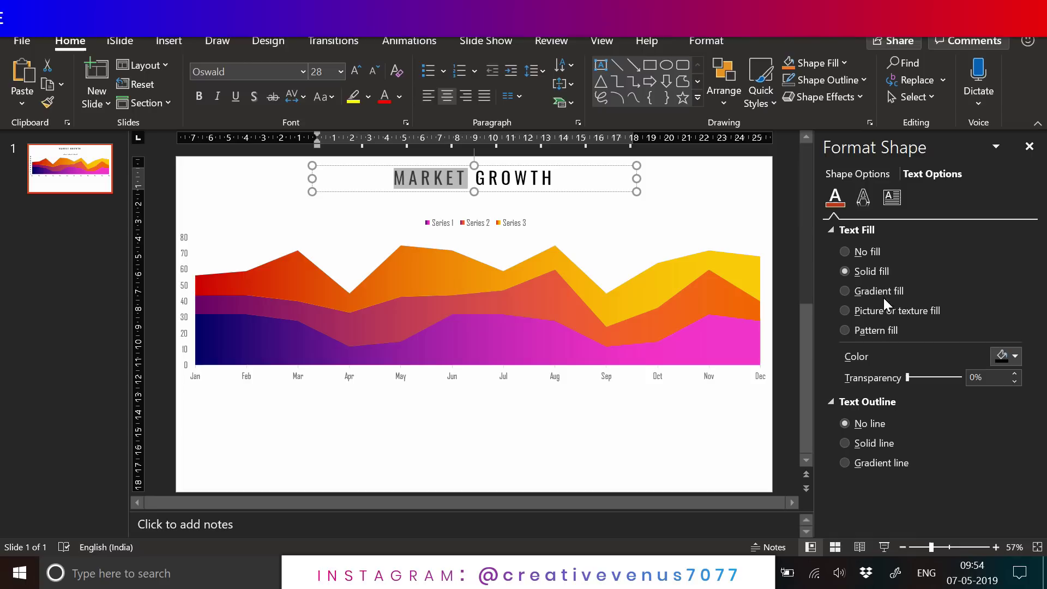
triple_click(526, 180)
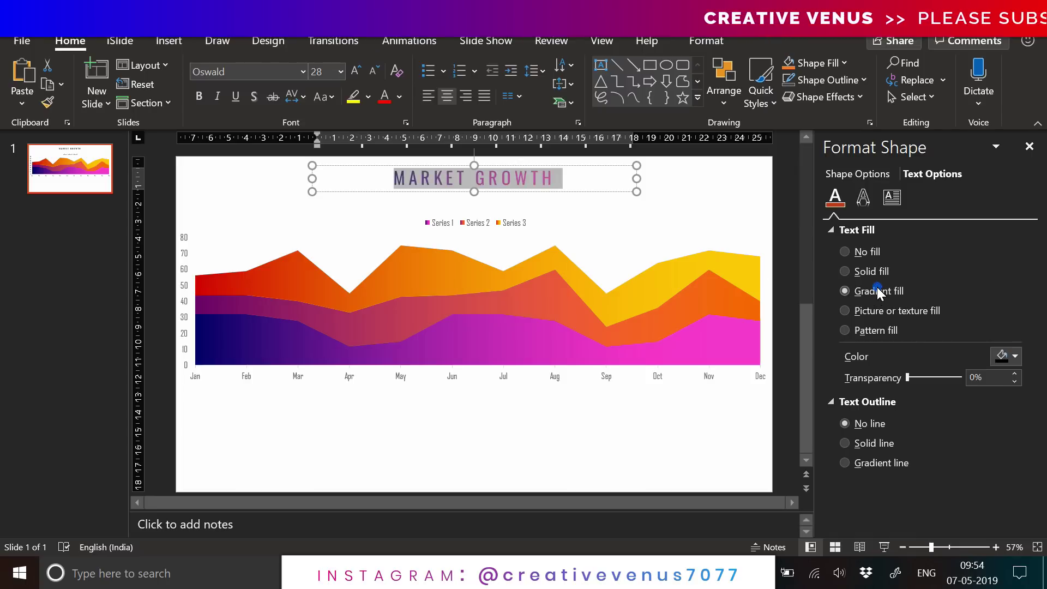
click(1005, 400)
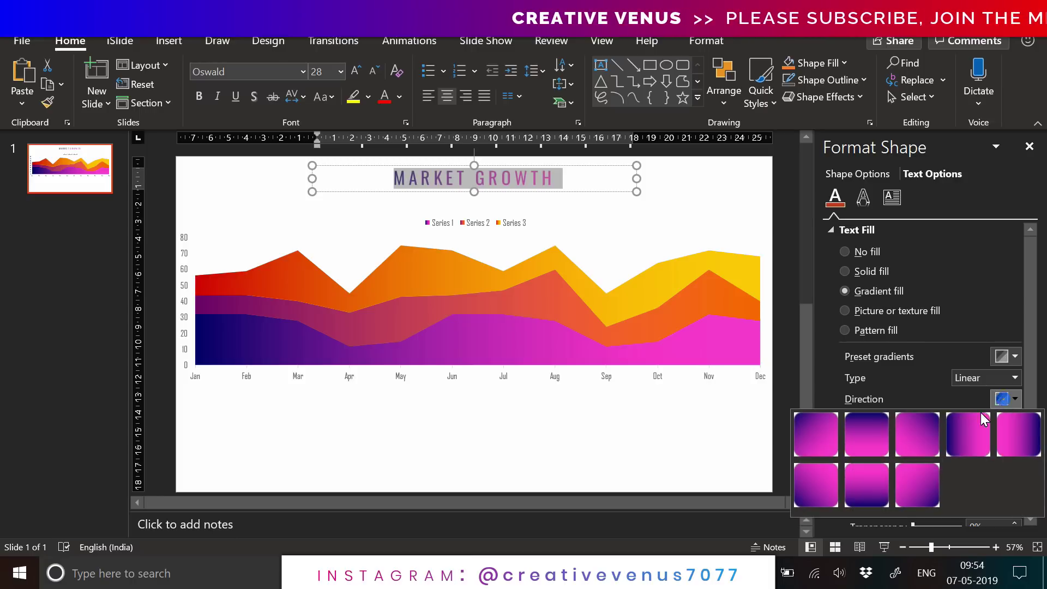
click(805, 430)
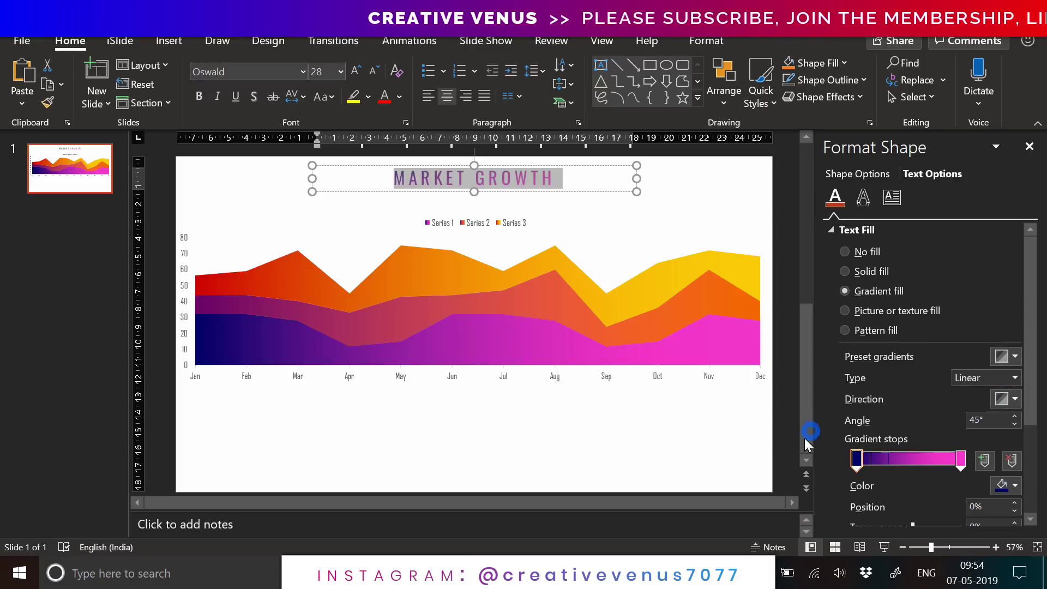
click(612, 469)
Enlarge the title to 36 pt and make the word MARKET bold
click(493, 194)
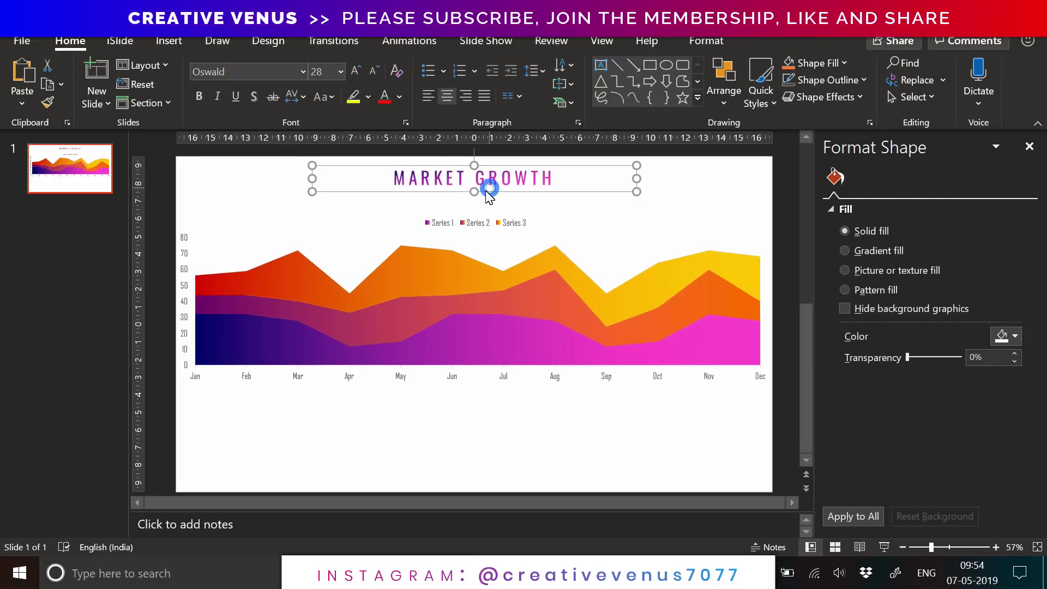
click(356, 70)
click(355, 71)
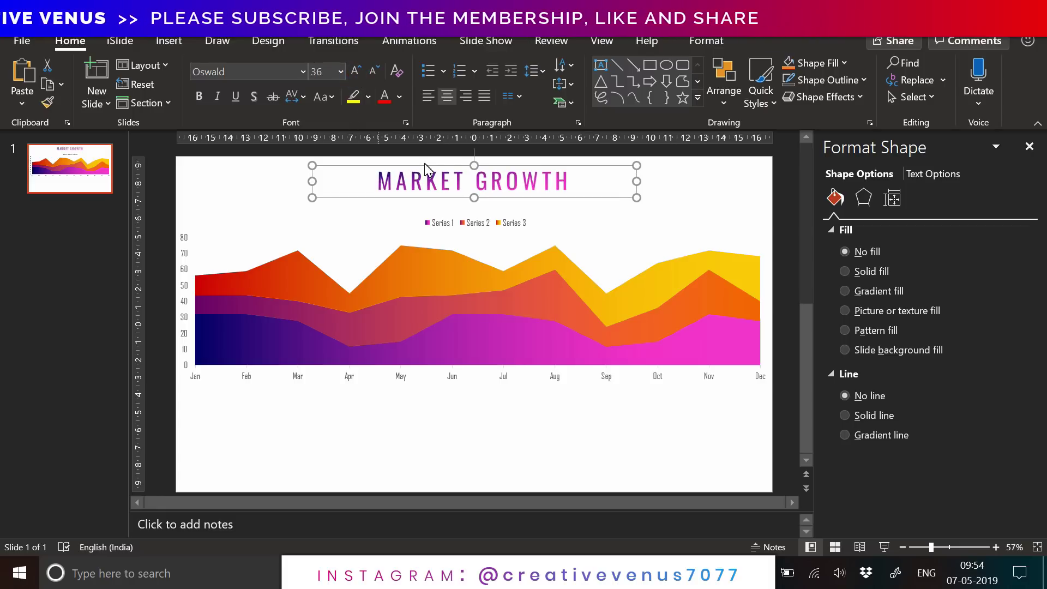
drag(473, 180, 364, 181)
key(ctrl+b)
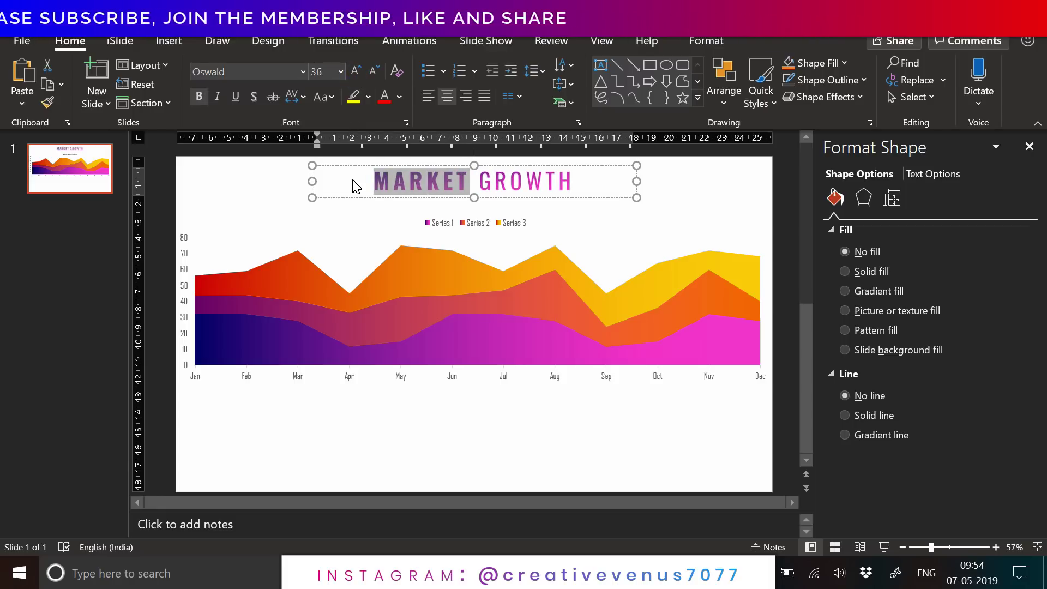
click(574, 201)
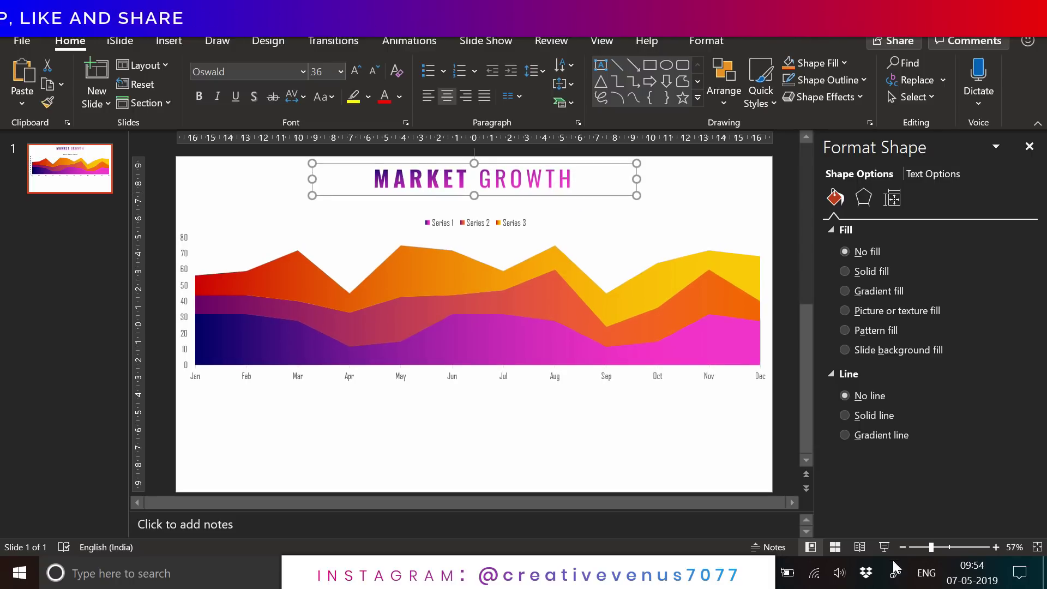
click(903, 547)
click(661, 437)
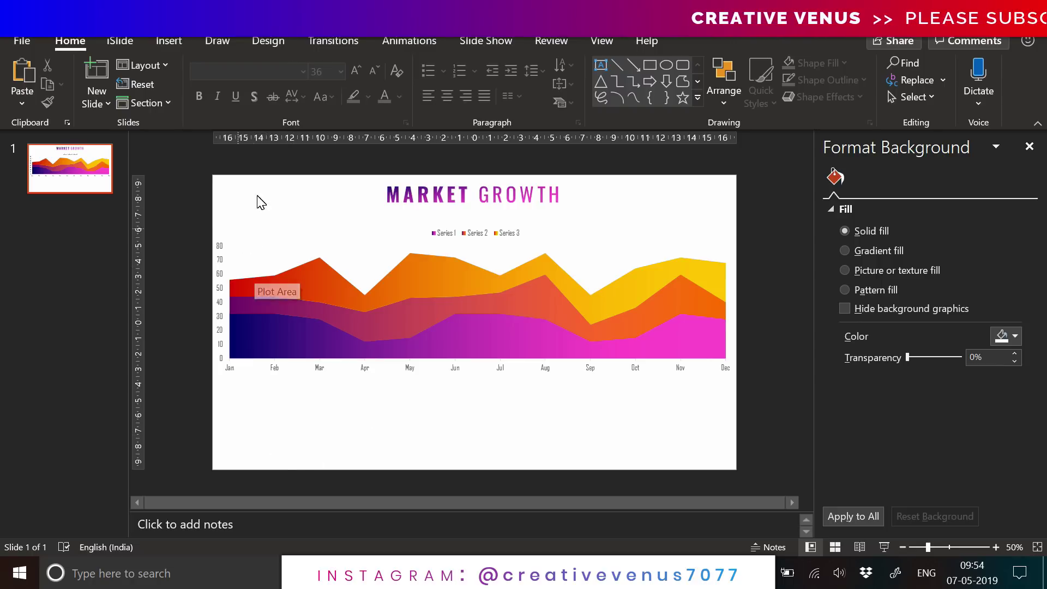
Draw a donut shape below the chart's left end with no fill
click(169, 42)
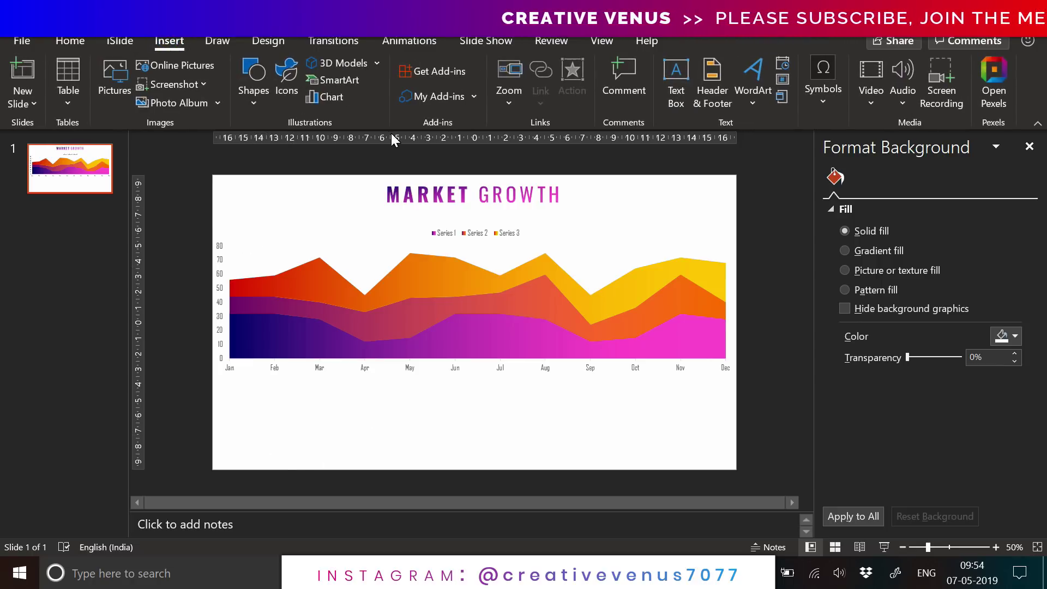
click(252, 97)
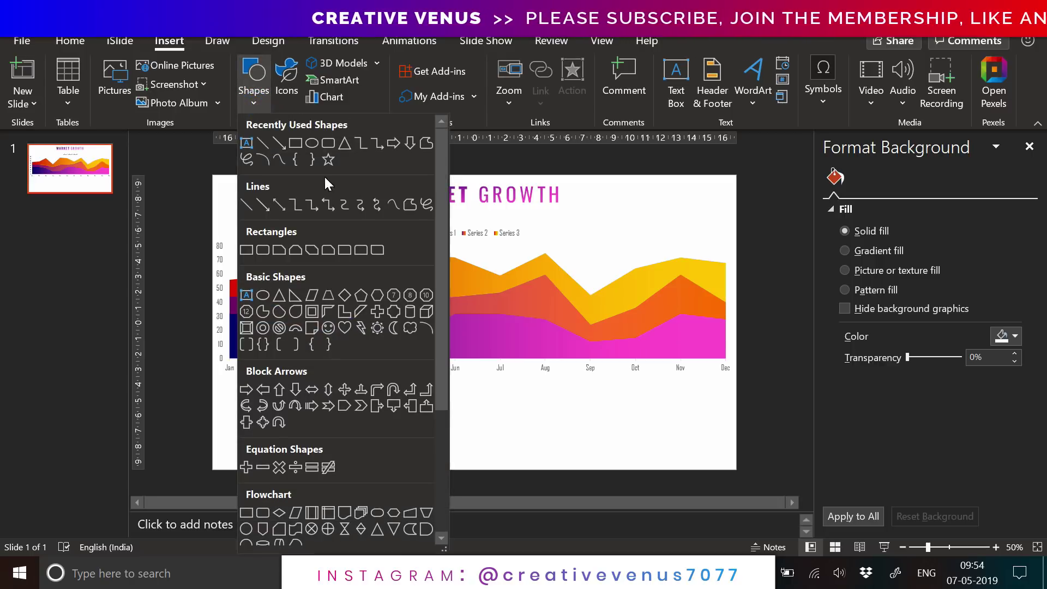
click(262, 327)
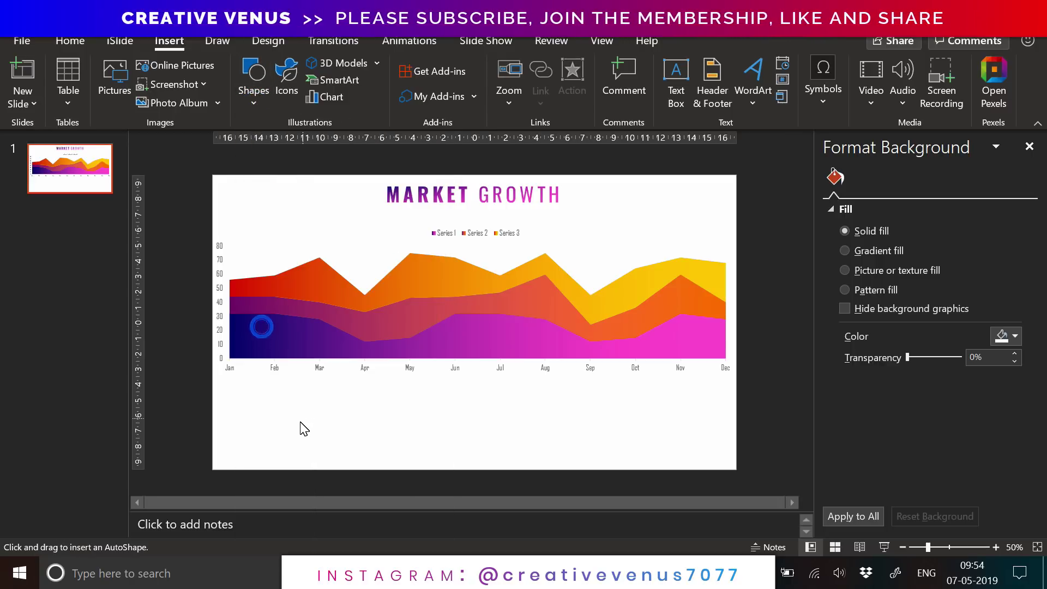
mouse_move(269, 415)
mouse_down()
mouse_move(295, 439)
mouse_move(247, 415)
mouse_up()
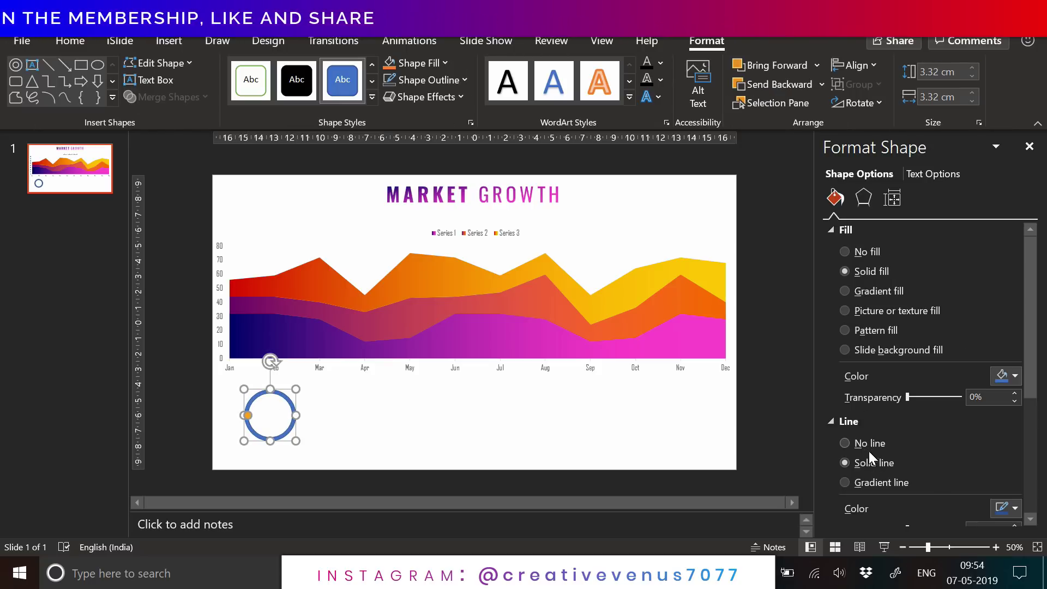
click(1015, 508)
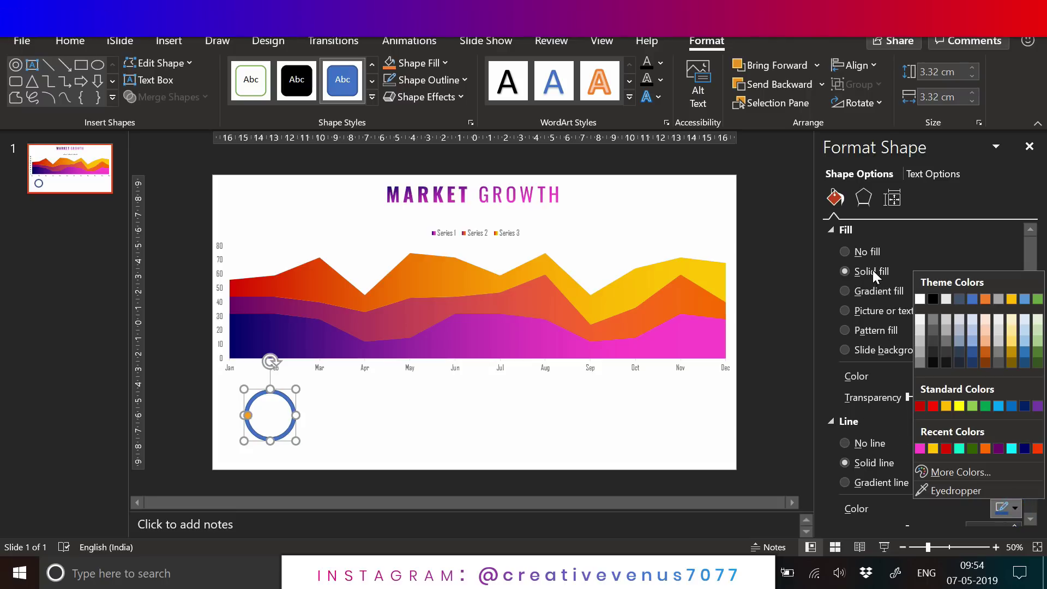
click(868, 252)
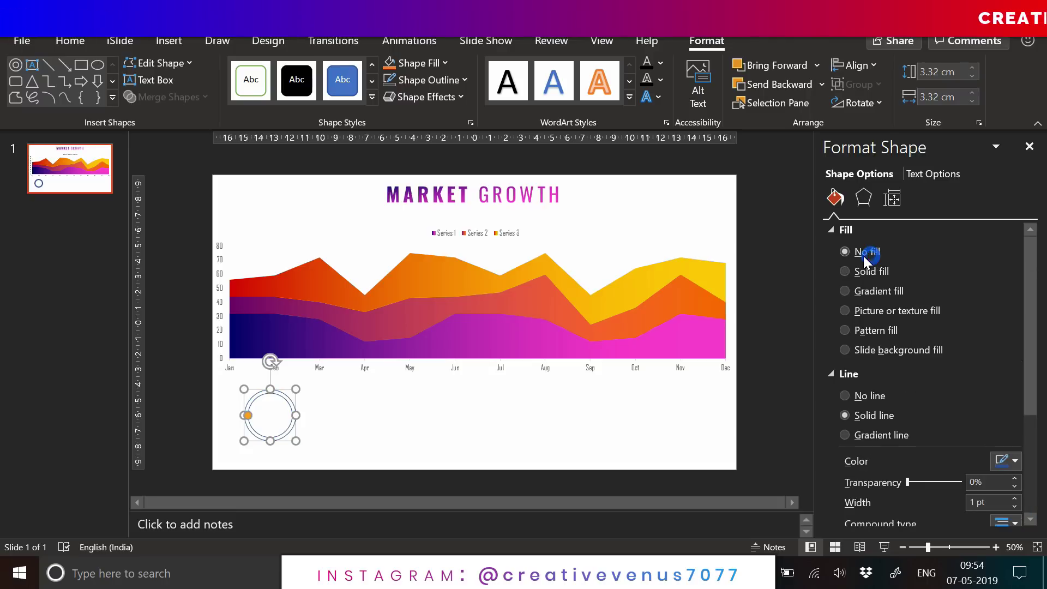
Give the ring a two-stop red-to-pink gradient outline and adjust its band thickness
click(875, 436)
scroll(1028, 354, down, 5)
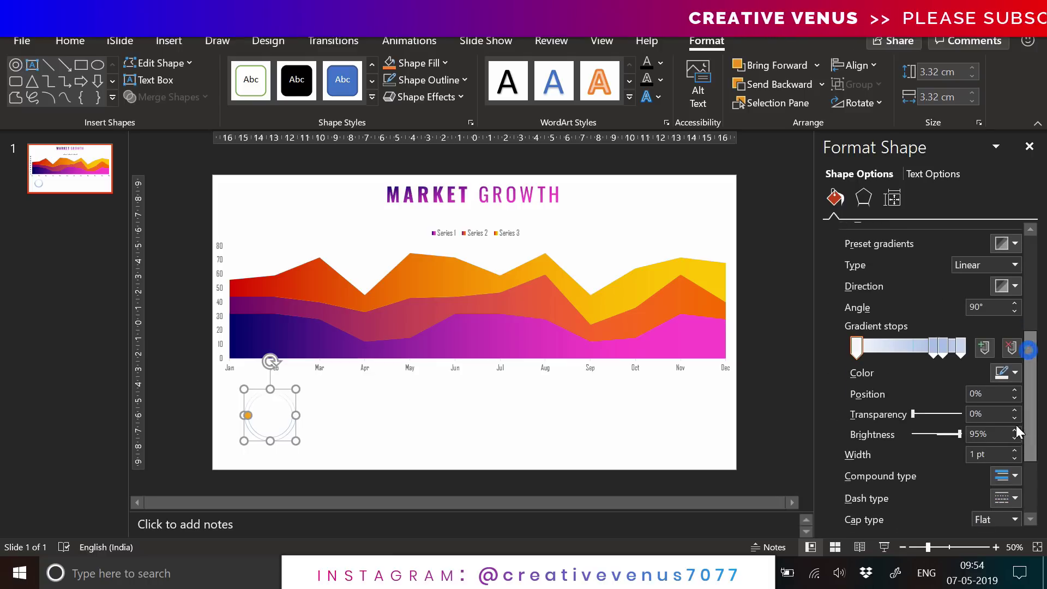
click(1009, 348)
click(1010, 349)
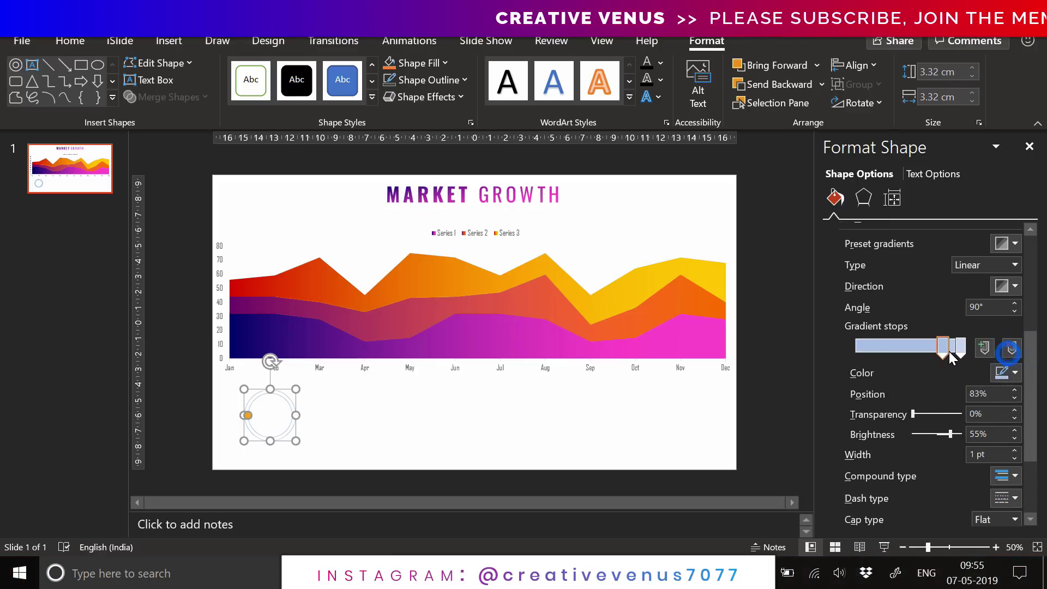
click(1014, 372)
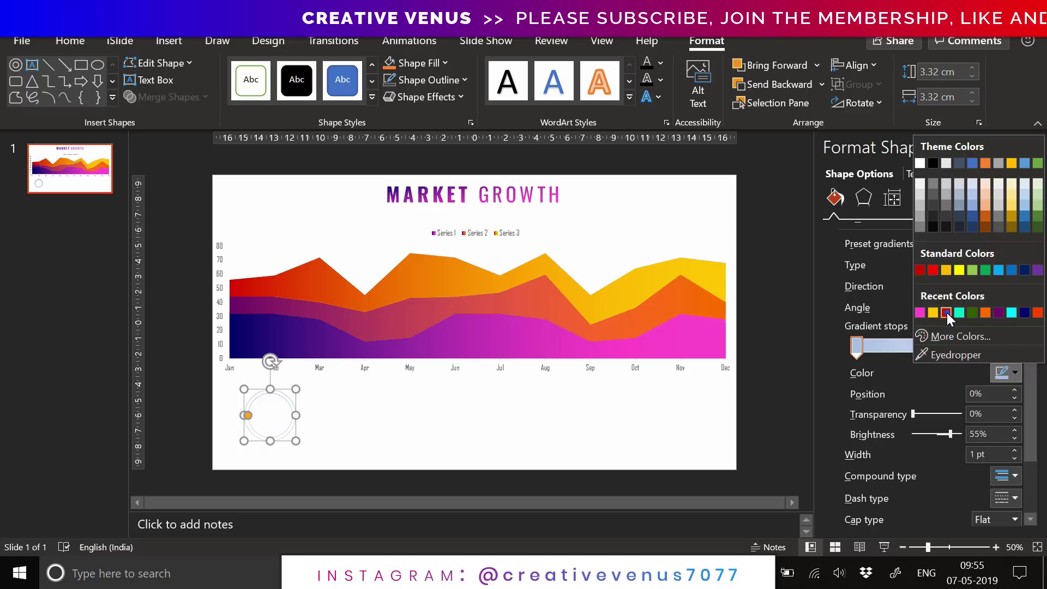
click(946, 313)
click(961, 349)
click(1015, 372)
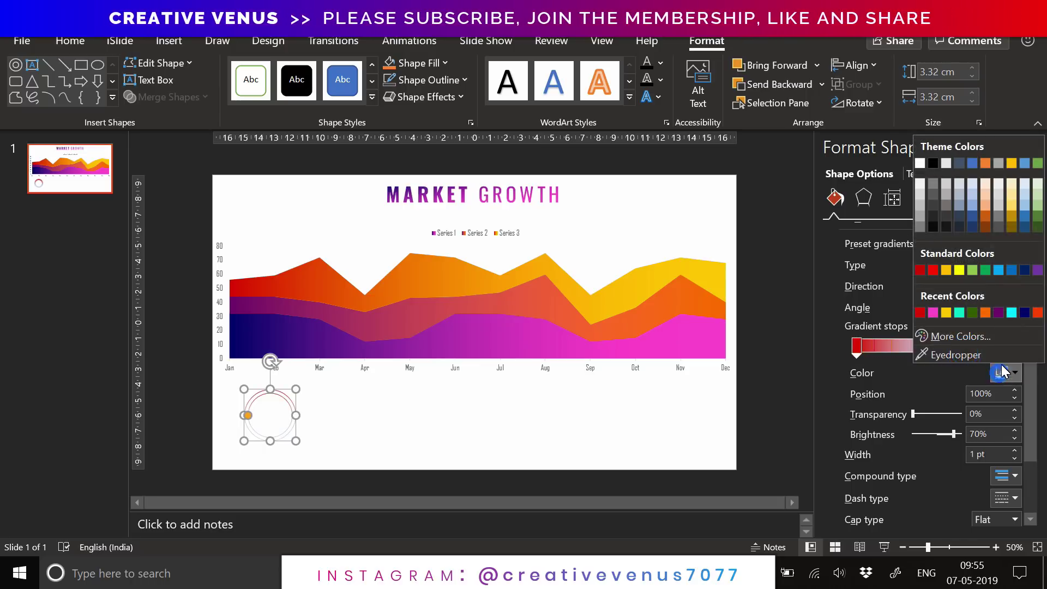
click(933, 312)
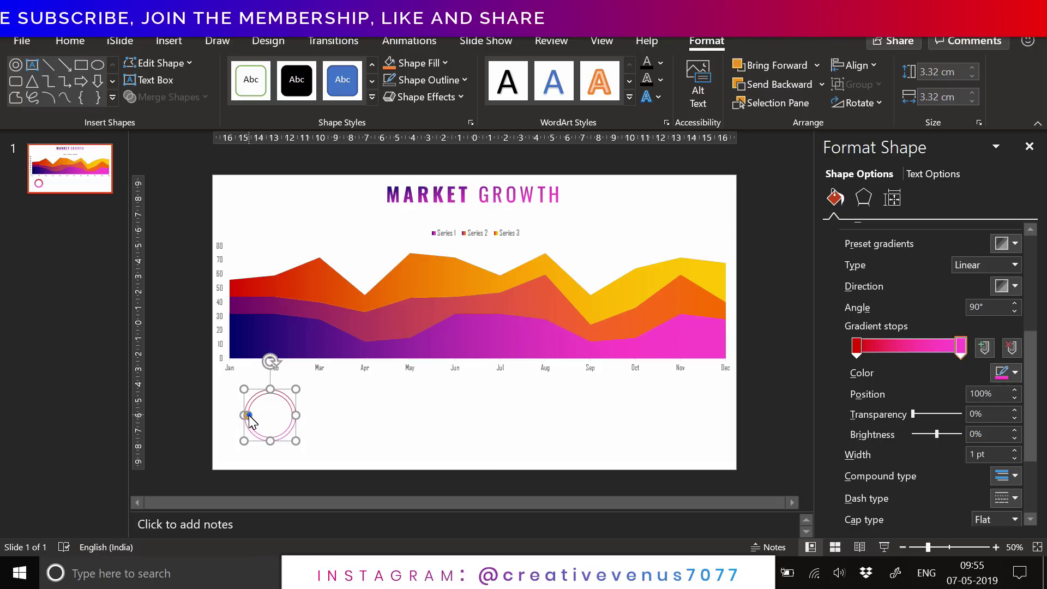
drag(248, 415, 251, 421)
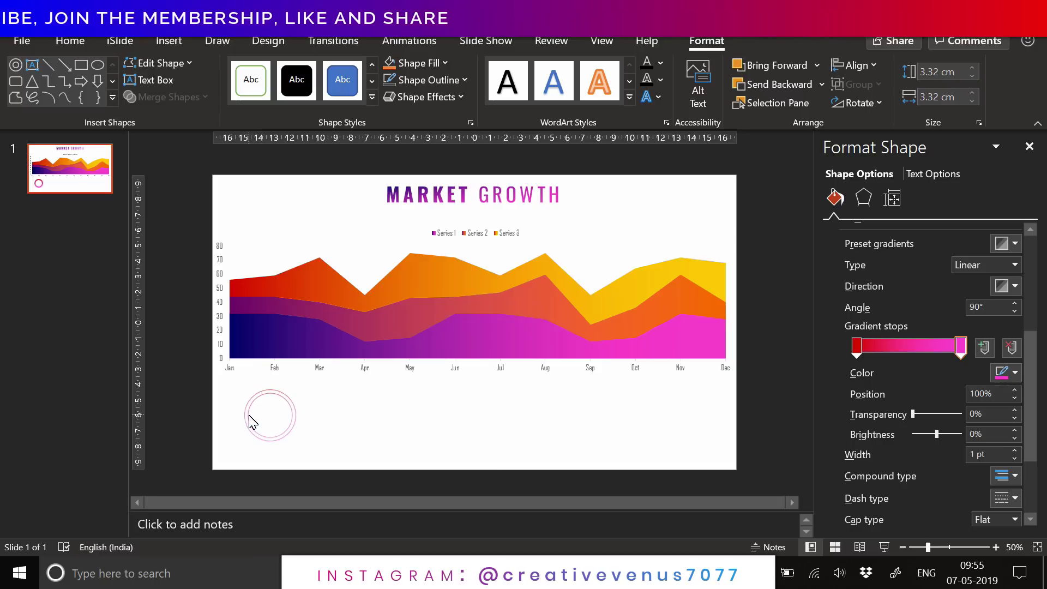
click(392, 427)
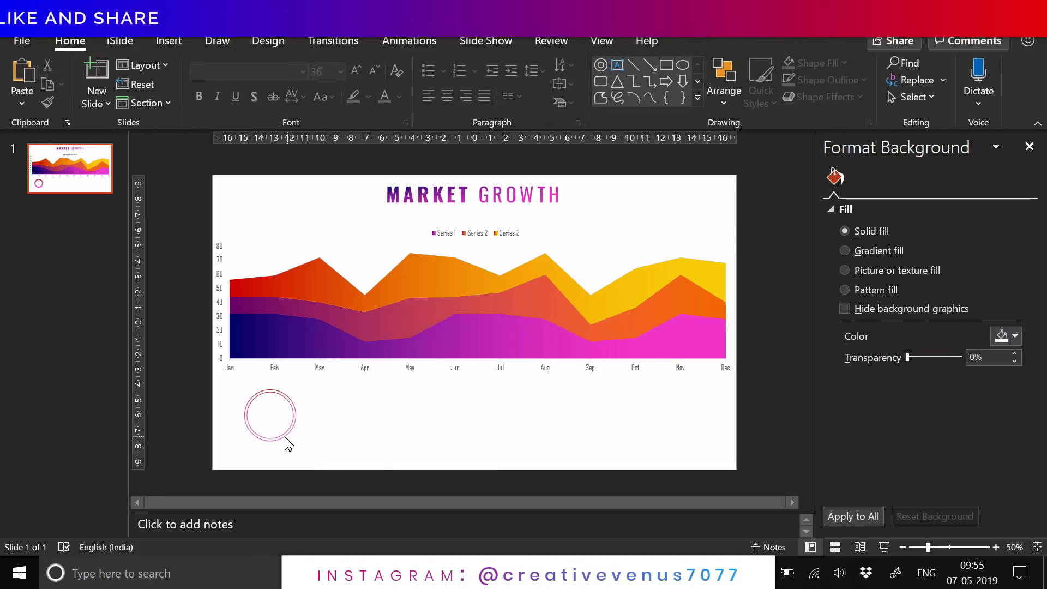
Draw a text box beside the ring holding 'Heading' and set it in Oswald
click(170, 41)
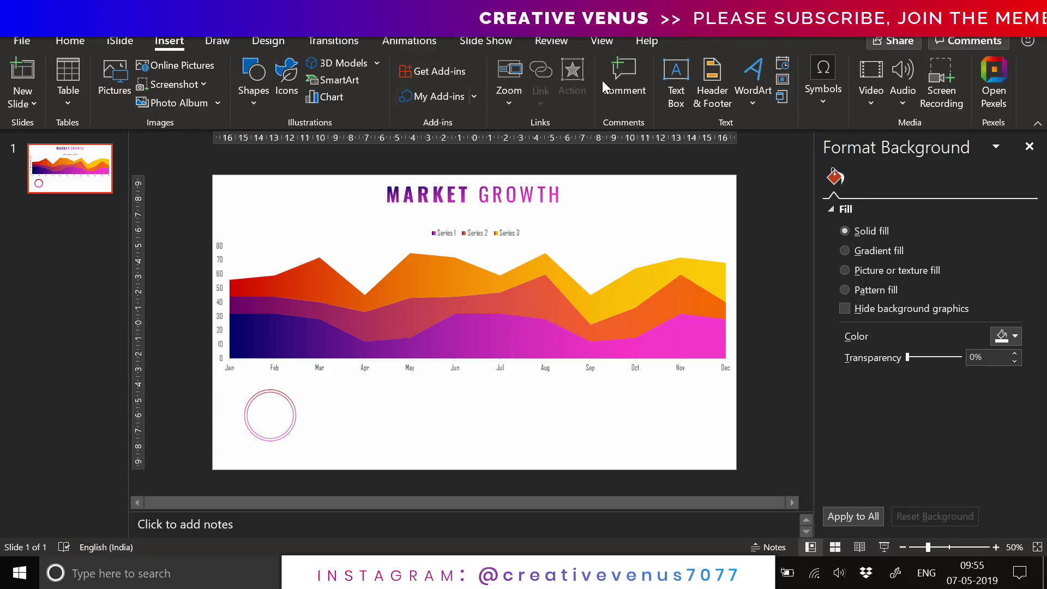
click(676, 93)
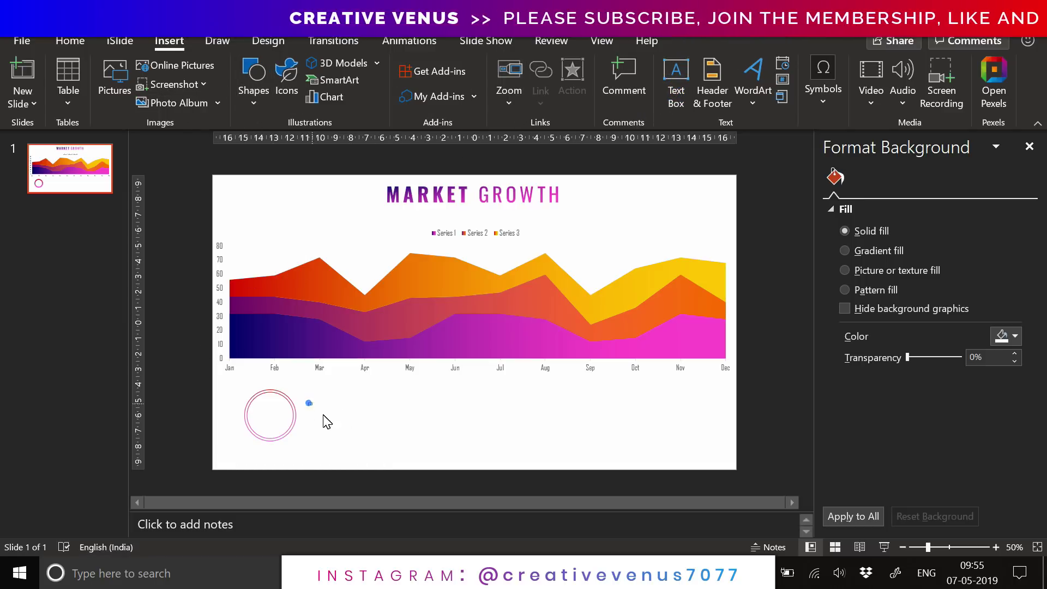
drag(308, 402, 406, 433)
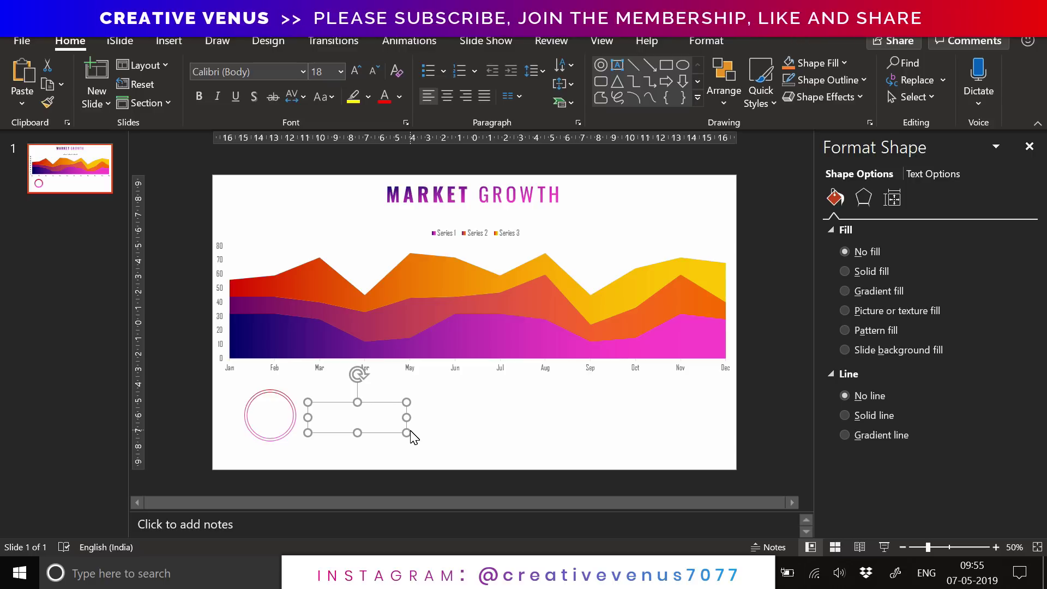
text(Heading)
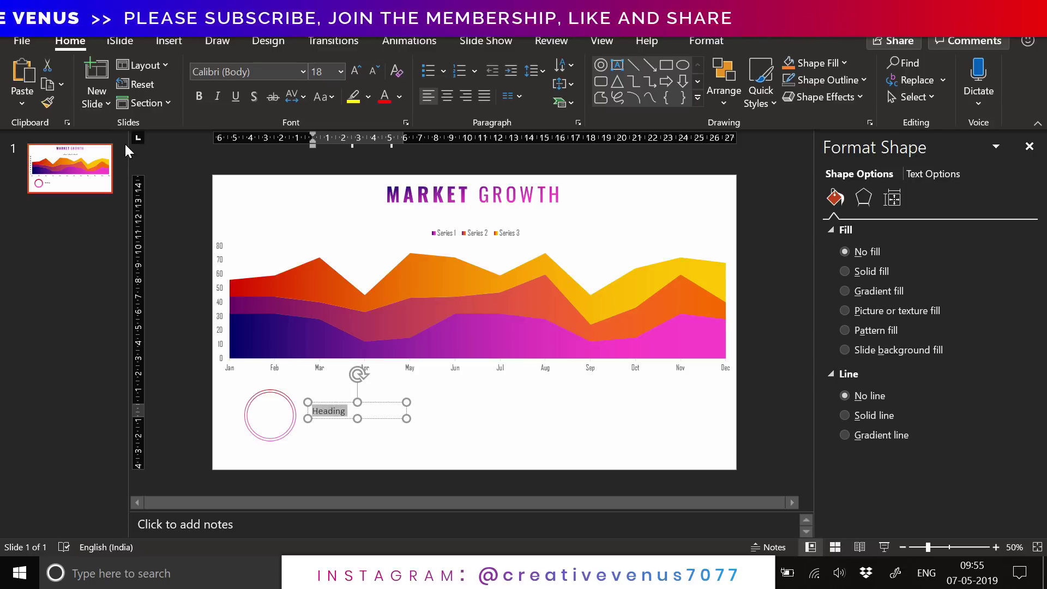
click(248, 73)
text(Oswald)
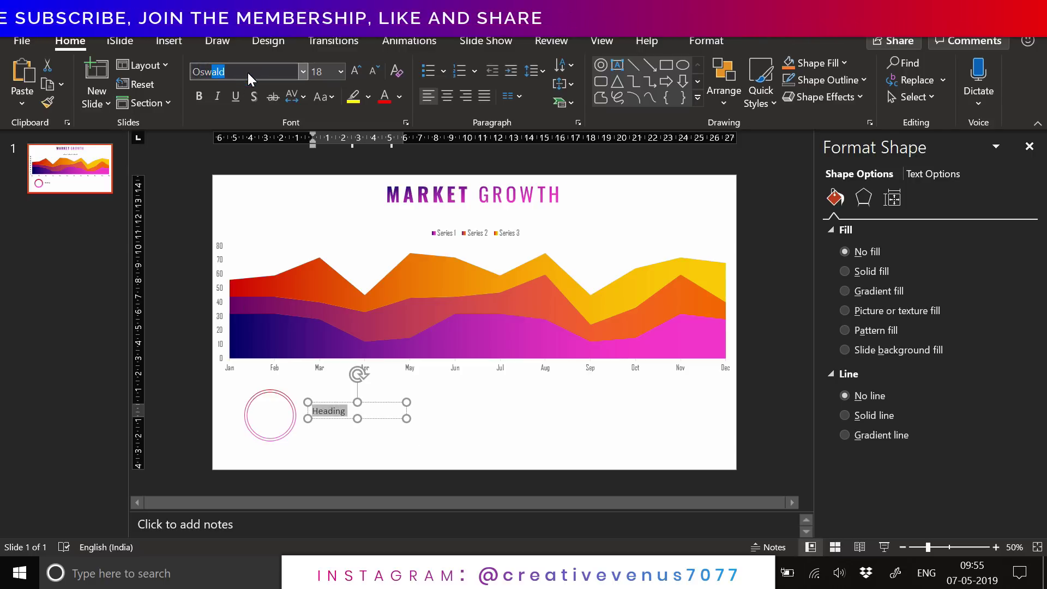
key(Return)
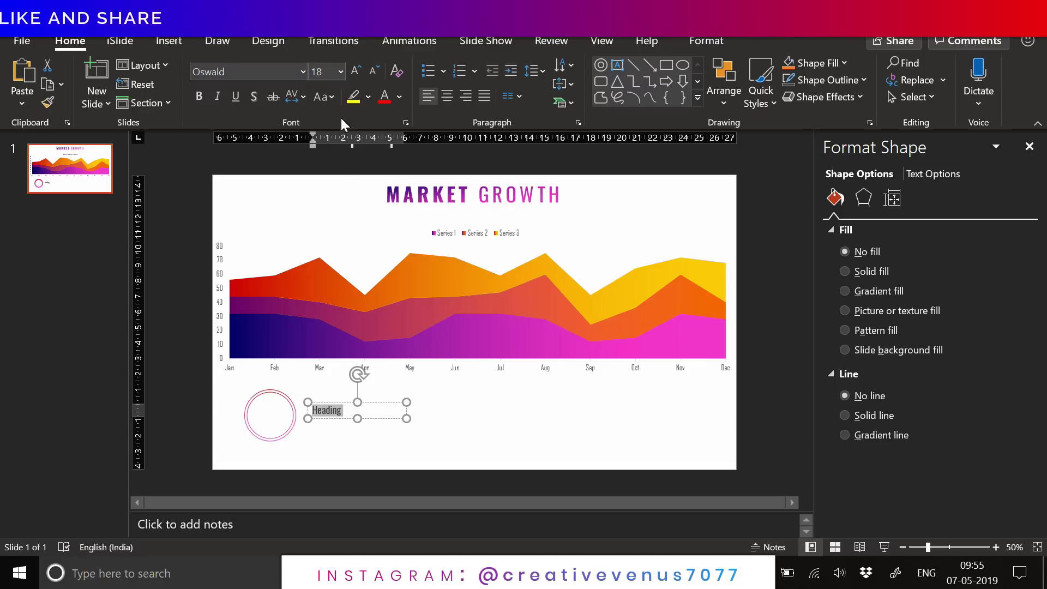
Make the heading UPPERCASE with Loose character spacing and dark grey text fill
click(326, 98)
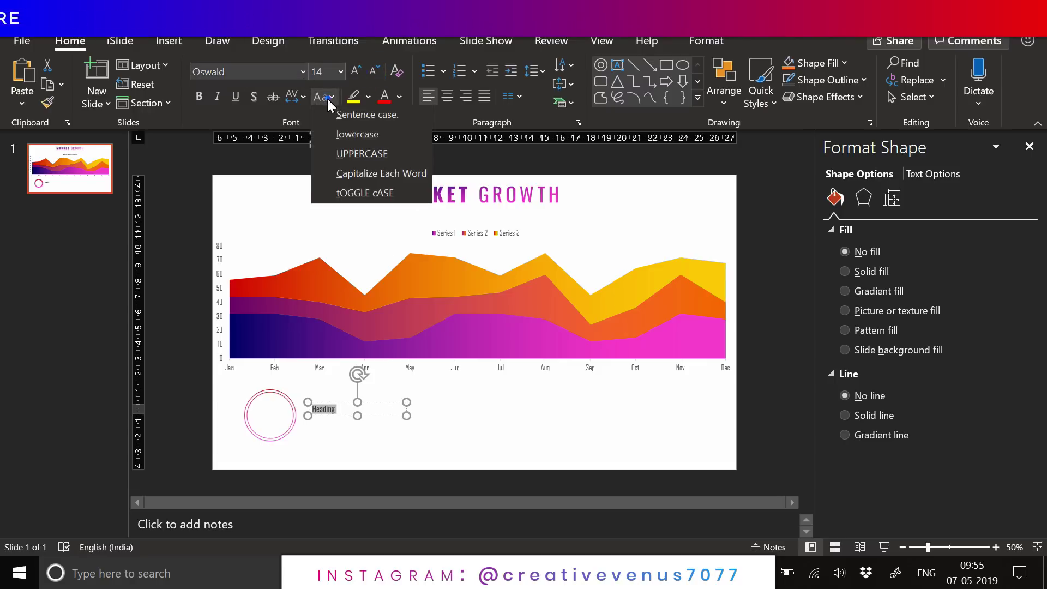
click(356, 162)
click(293, 102)
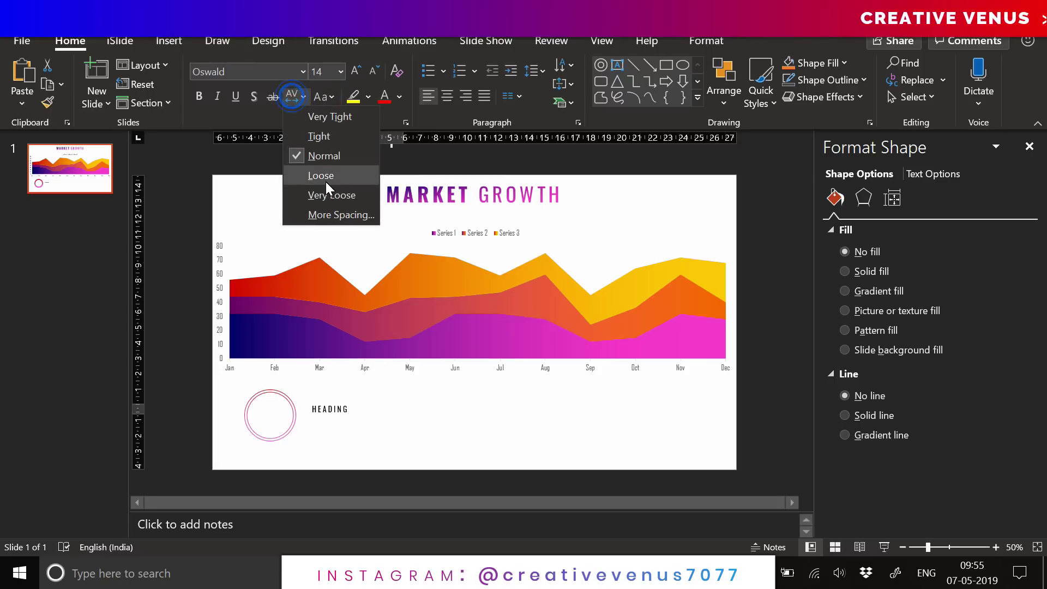
click(325, 182)
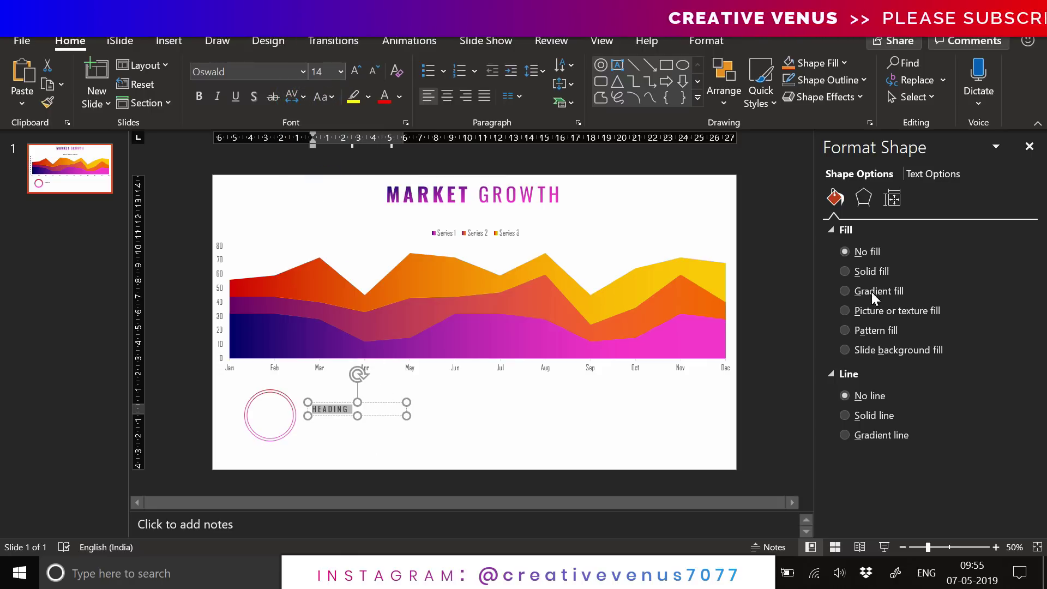
click(933, 173)
click(999, 355)
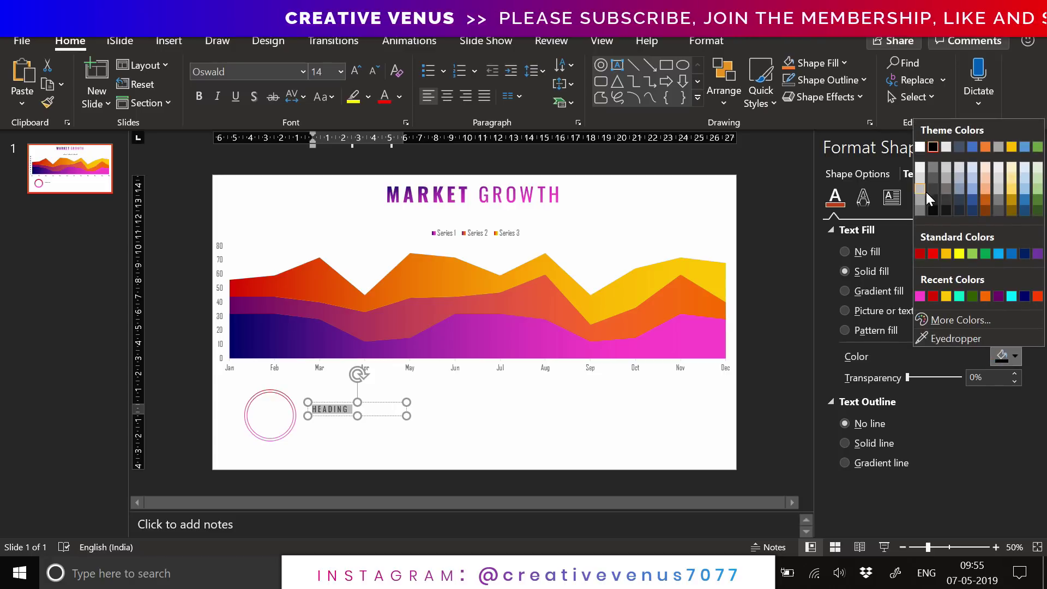
click(920, 210)
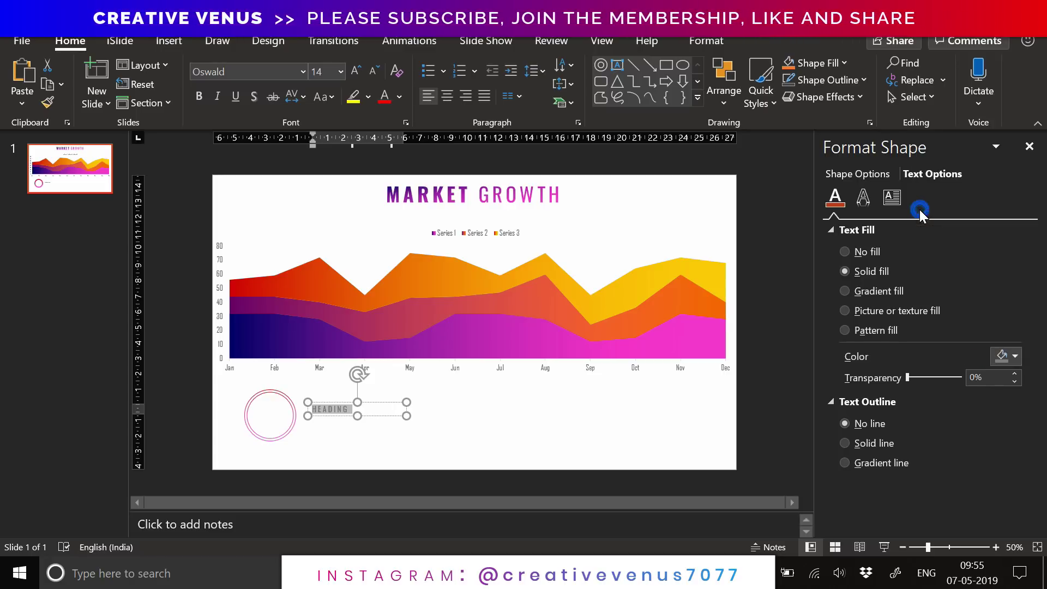
click(380, 423)
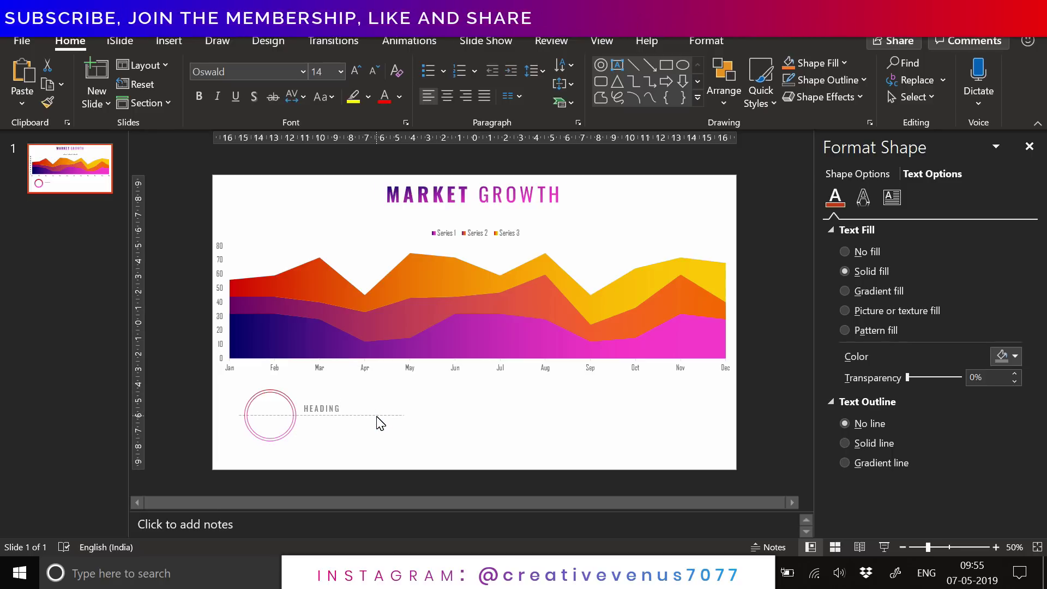
Paste a copy of the heading box and replace its text with =lorem(1) placeholder paragraph
key(ctrl+v)
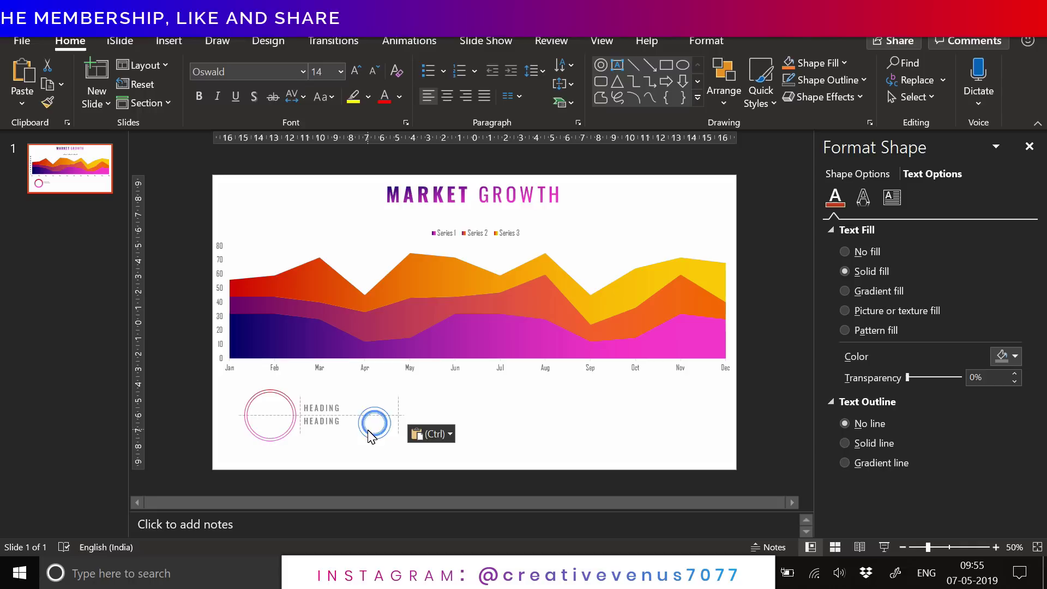
double_click(322, 422)
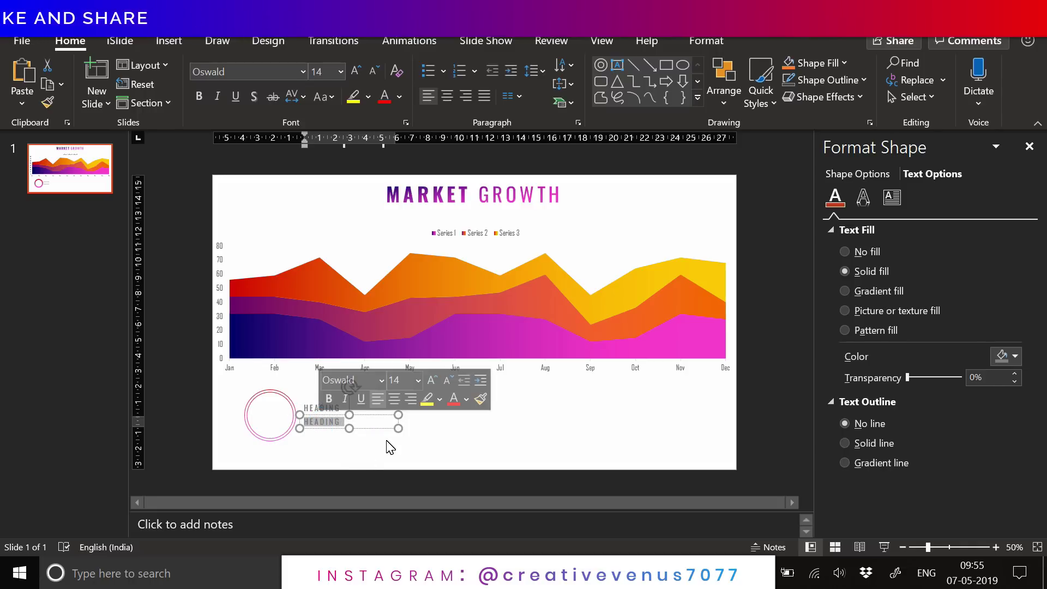
key(BackSpace)
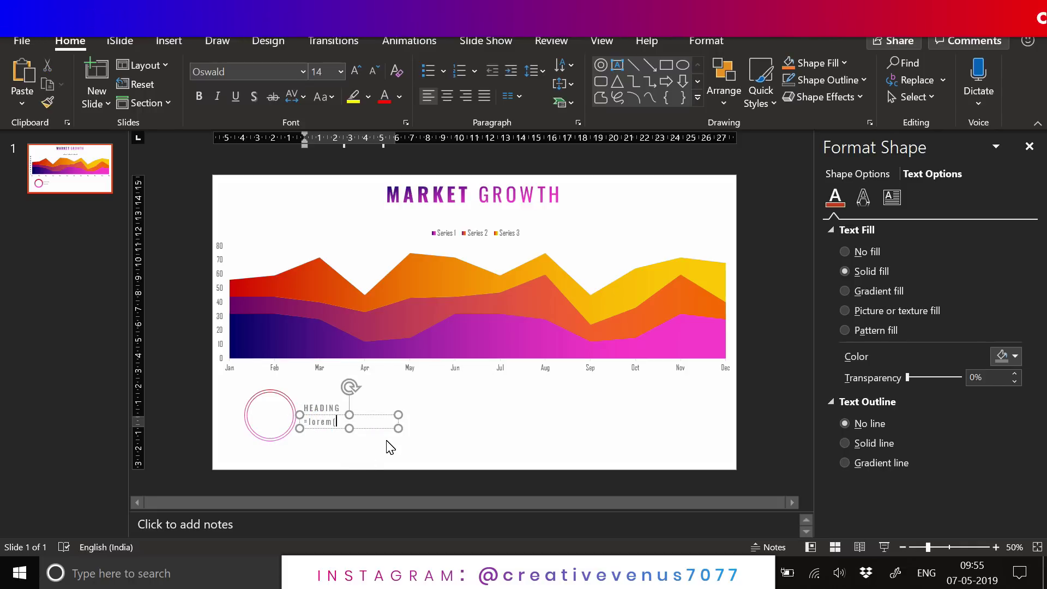
text(=lorem(1))
key(Return)
key(ctrl+a)
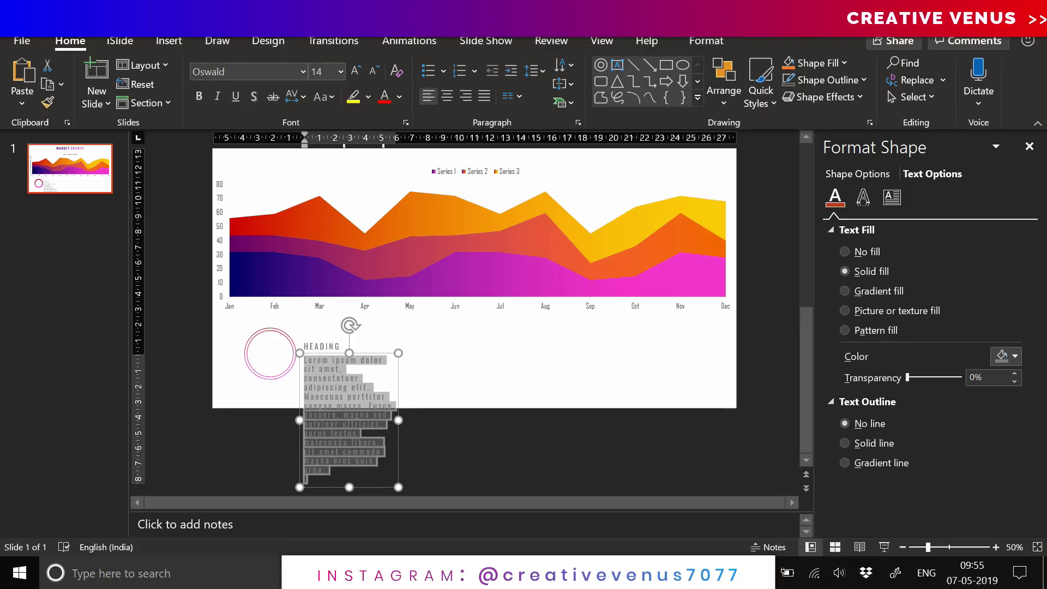
Set the paragraph to Normal spacing, Montserrat at 9 pt, and widen its box
click(293, 101)
click(305, 161)
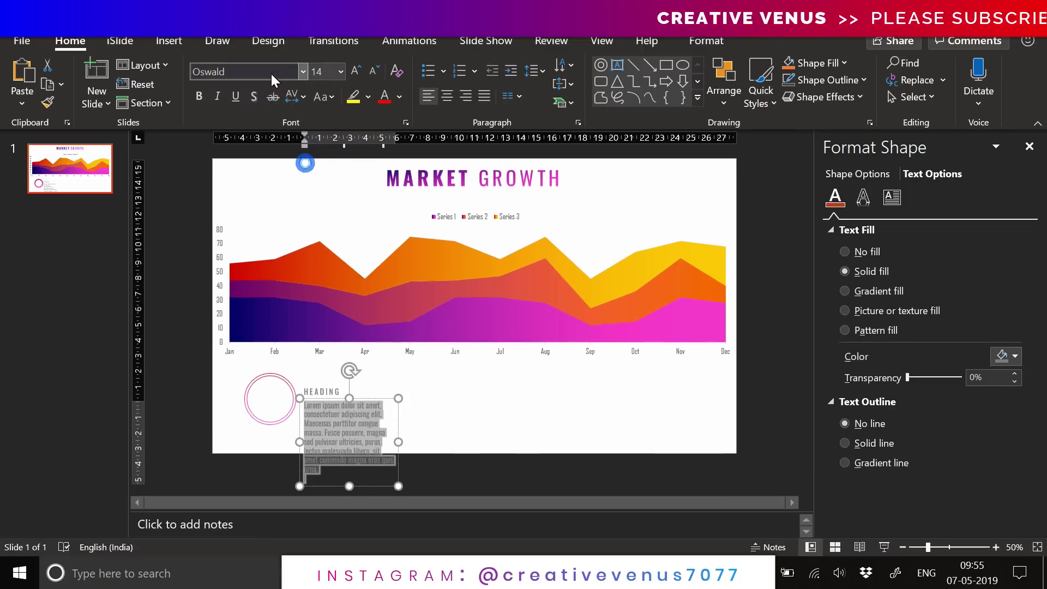
click(262, 78)
text(Montserrat)
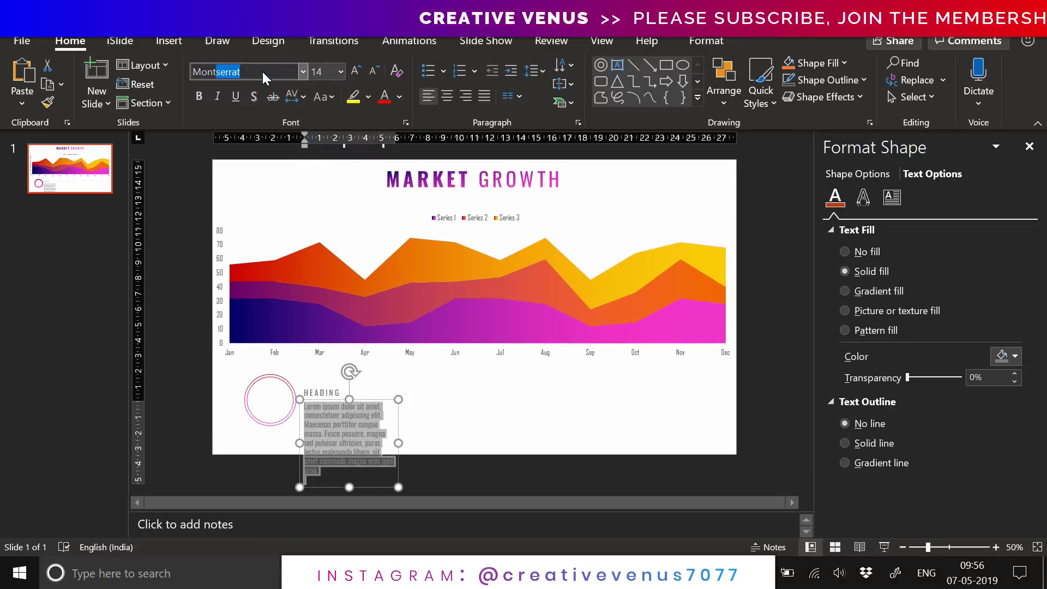
key(Return)
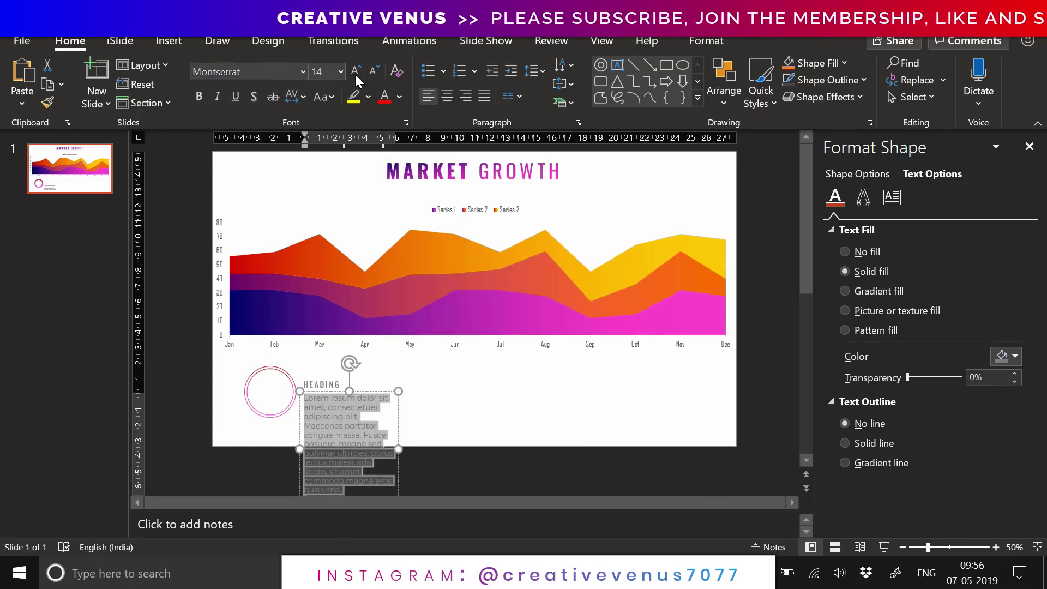
click(373, 71)
click(372, 71)
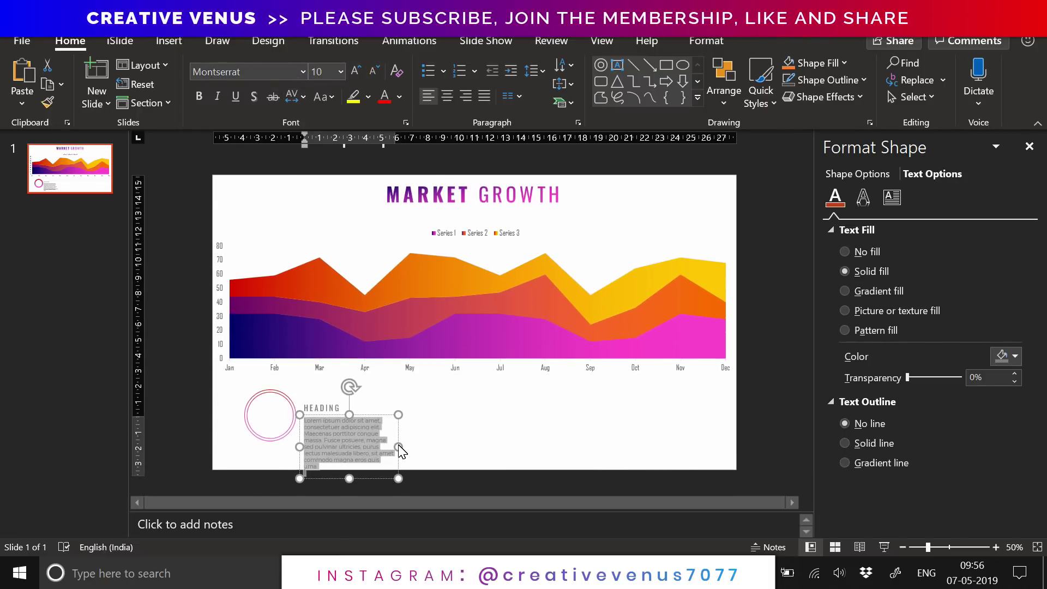
drag(398, 444, 403, 410)
click(374, 70)
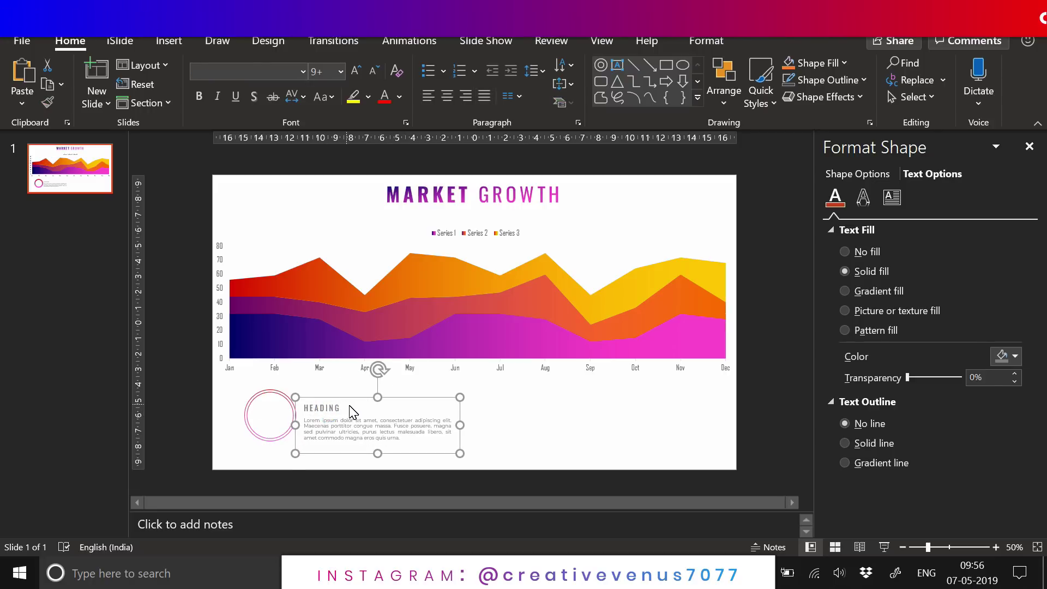
Nudge the text block down and remove the empty last line of the paragraph
drag(363, 388, 361, 395)
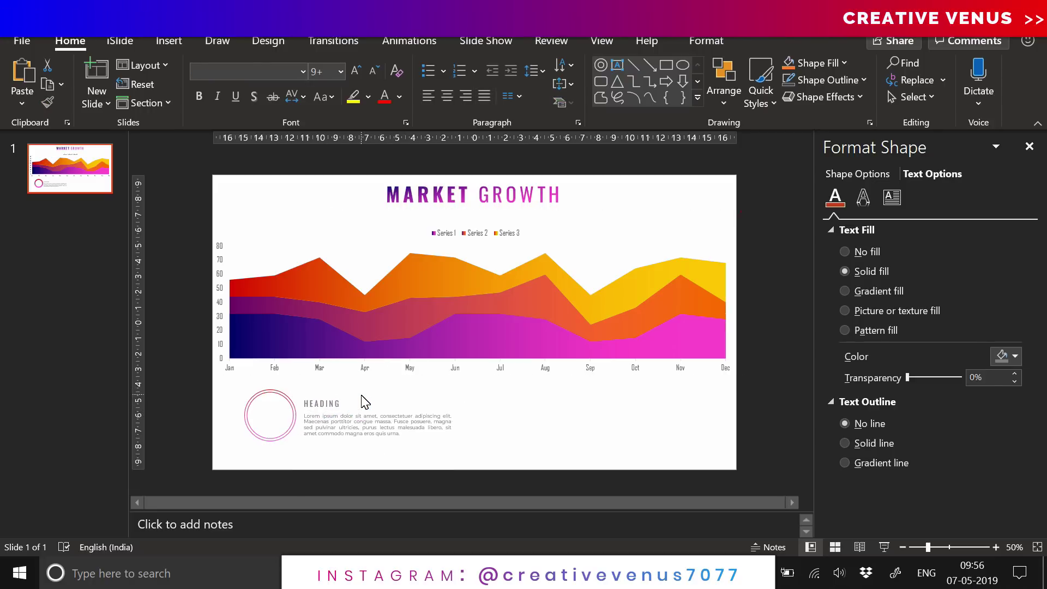
click(341, 445)
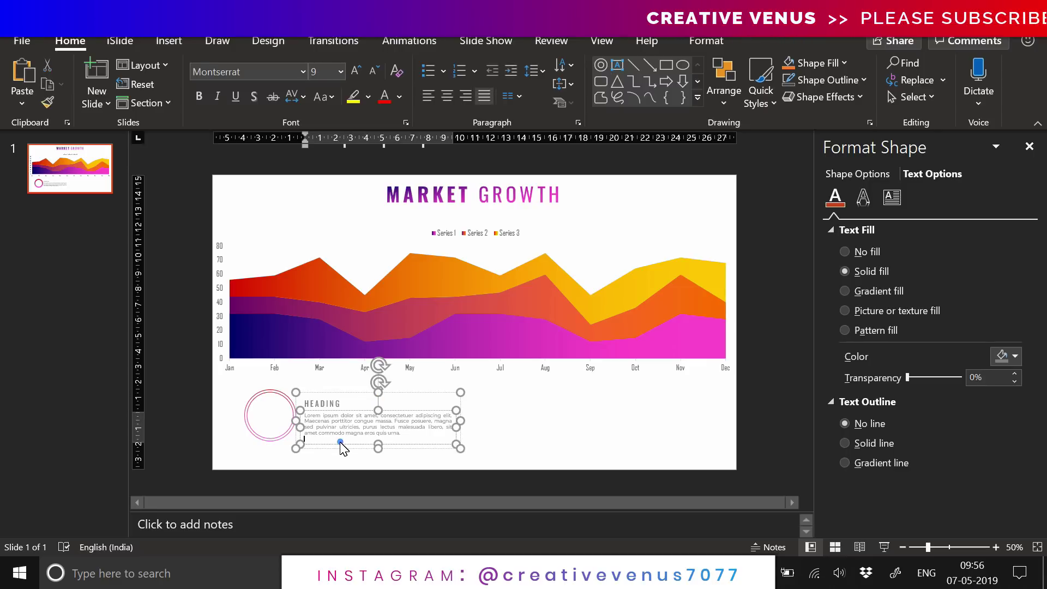
key(BackSpace)
click(339, 399)
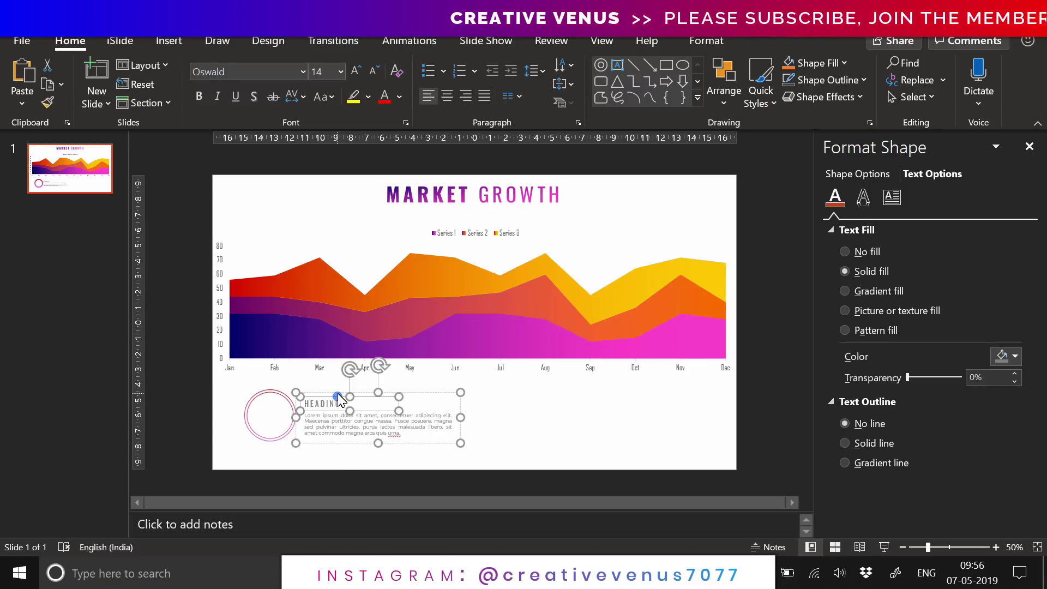
Align the text block middle with its circle and move the pair toward centre
shift+click(287, 434)
click(712, 50)
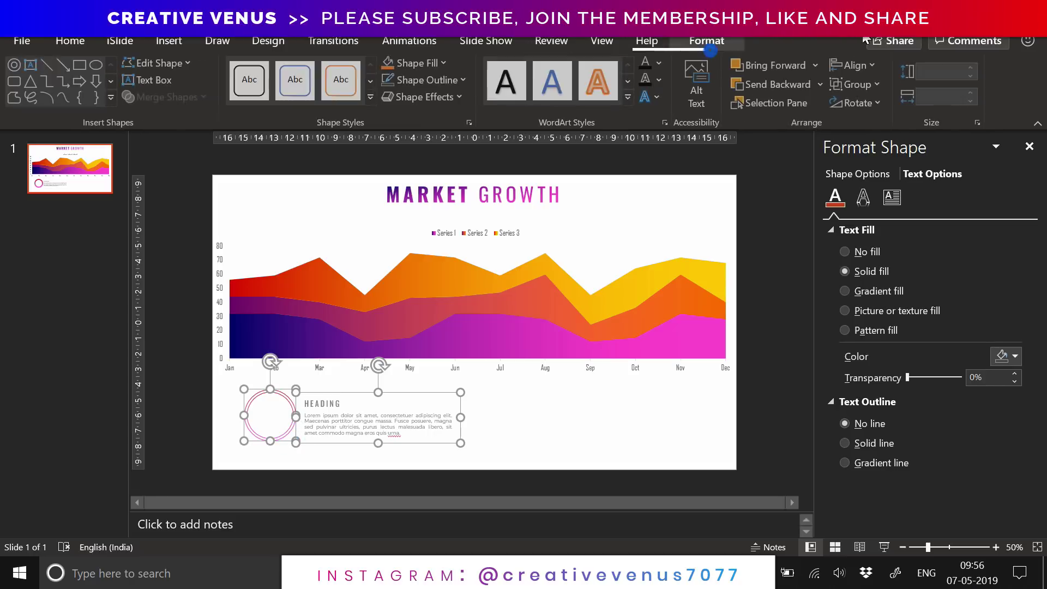
click(850, 65)
click(884, 170)
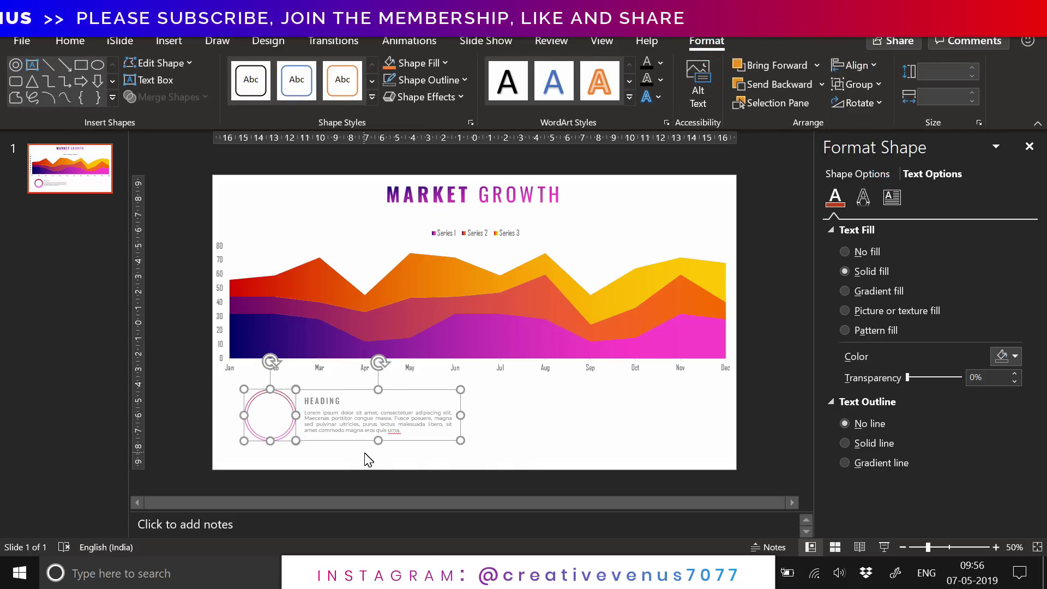
drag(357, 442, 607, 455)
Duplicate the circle-and-text pair, group both pairs, and Align Center them on the slide
key(ctrl+v)
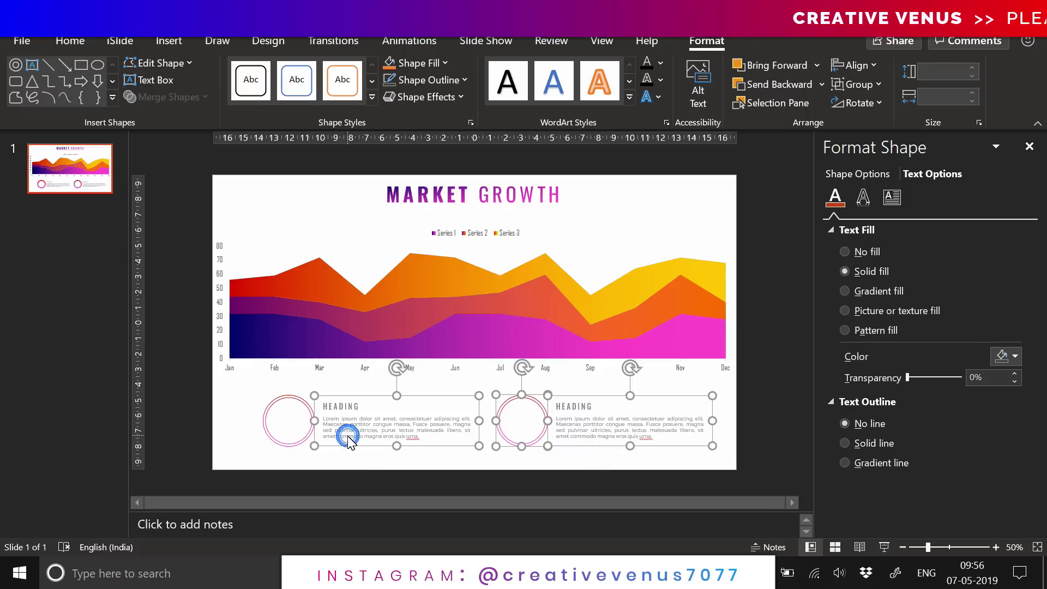
drag(198, 459, 453, 387)
click(745, 454)
shift+click(439, 443)
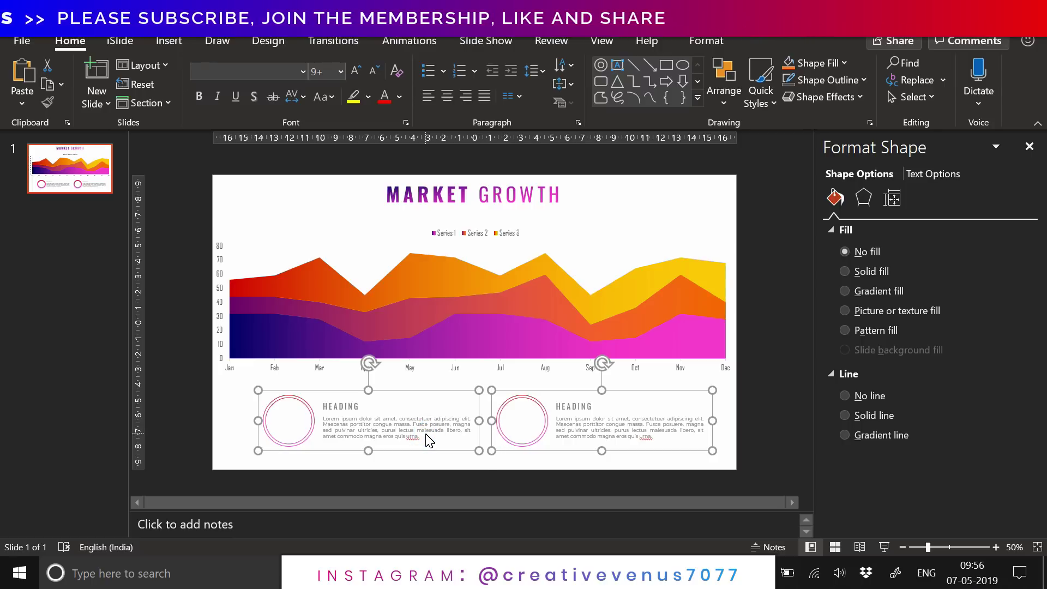
key(ctrl+g)
click(692, 48)
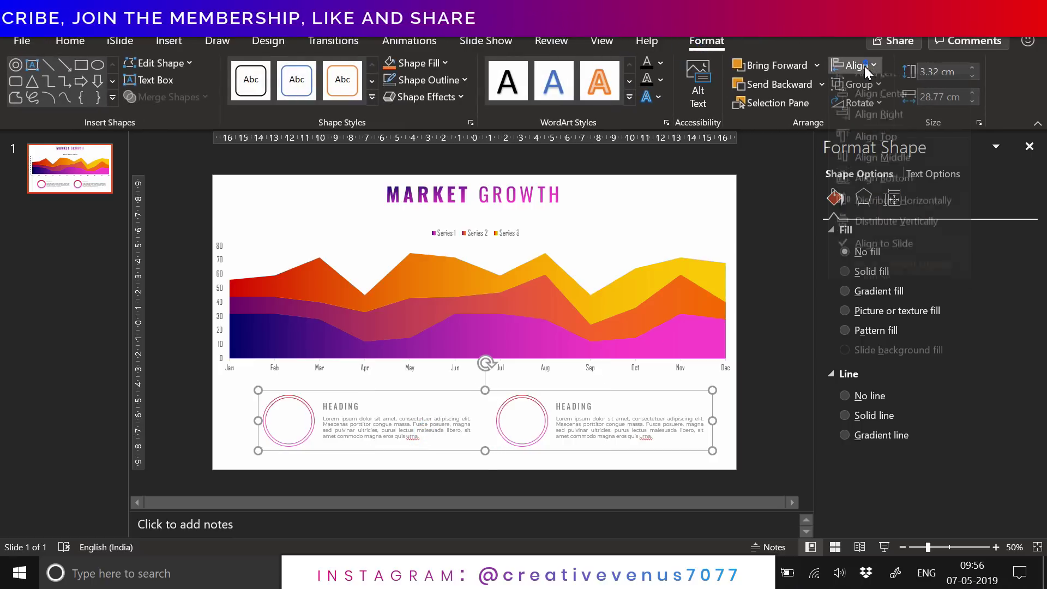
click(863, 65)
click(871, 110)
Ungroup the two circle-and-text blocks
right_click(608, 397)
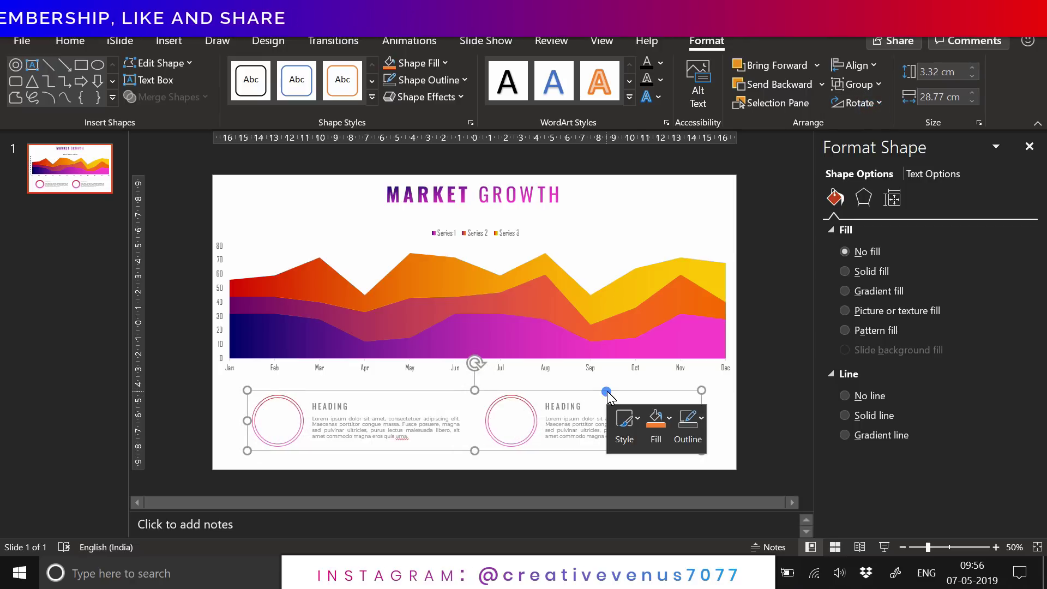
click(774, 252)
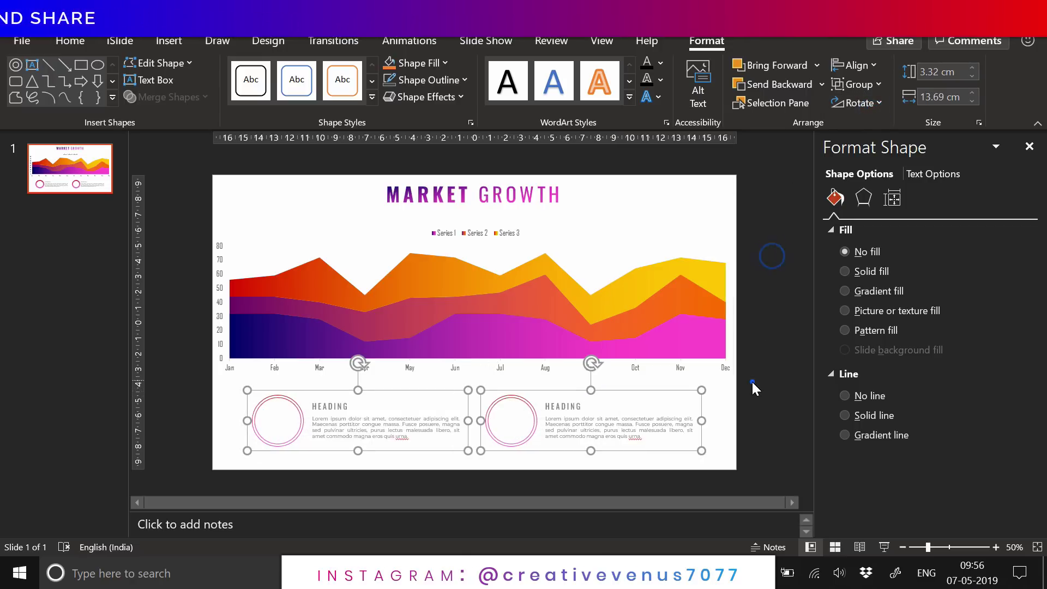
click(759, 289)
Draw a rectangle over the left heading block, about 15.06 cm wide
click(169, 43)
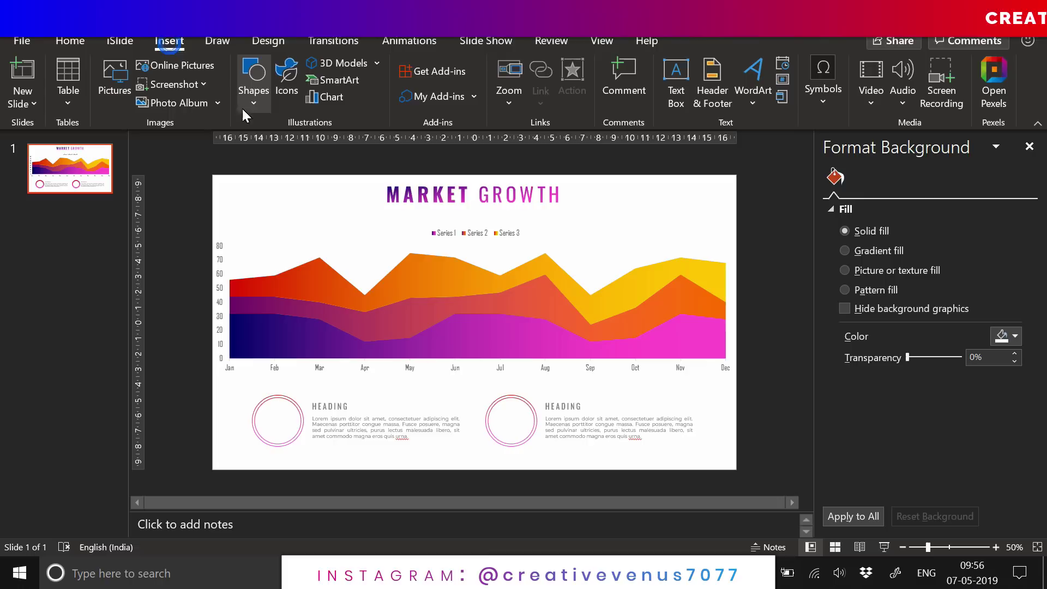
click(252, 95)
click(311, 143)
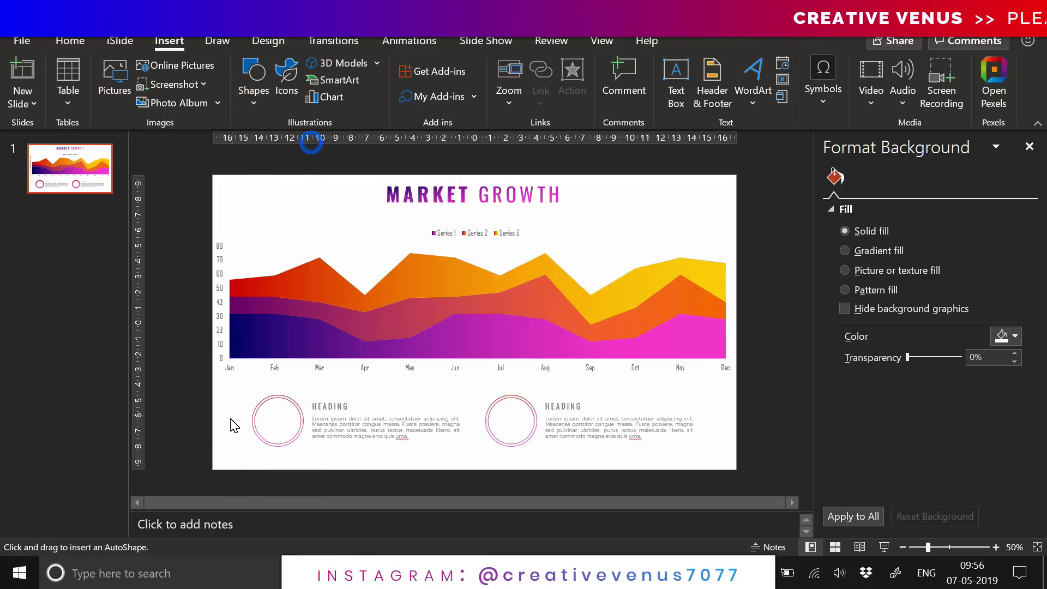
drag(236, 390, 474, 455)
drag(235, 420, 241, 421)
Make the rectangle a white card with no outline and send it to the back
click(871, 443)
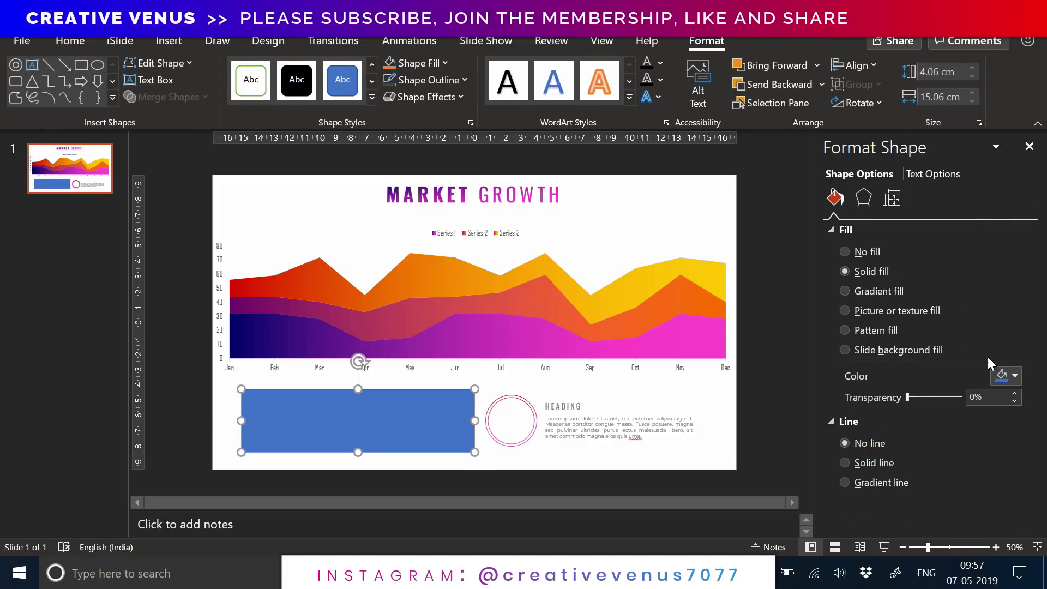
click(1005, 376)
click(920, 166)
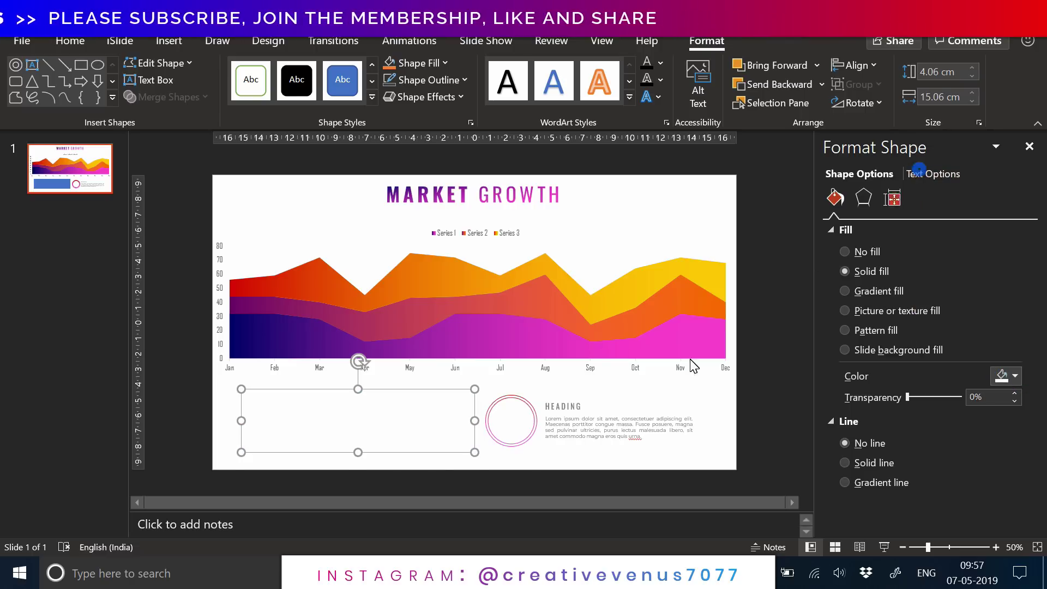
right_click(380, 415)
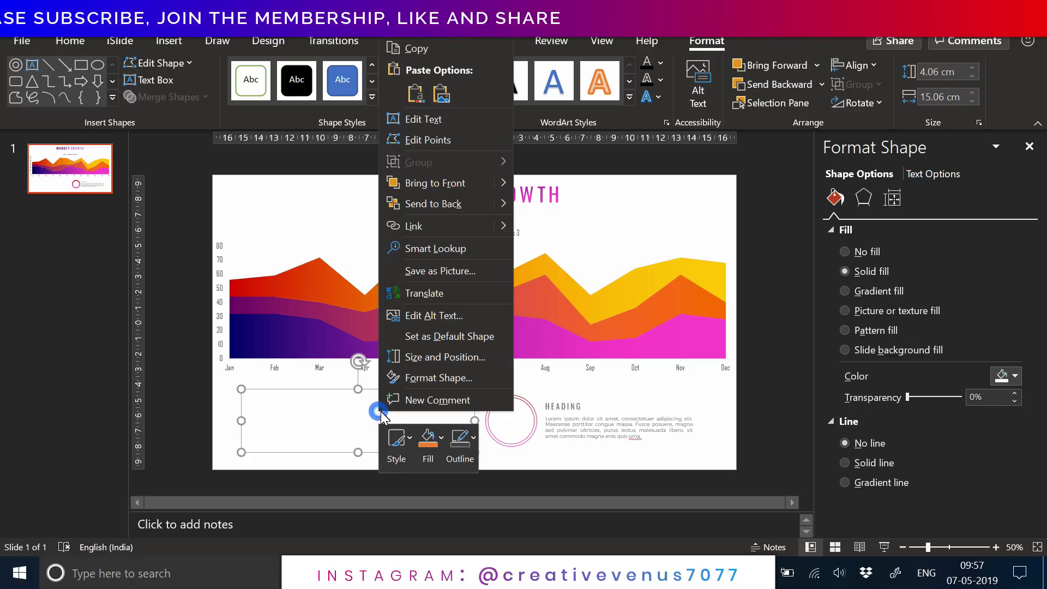
click(445, 202)
Give the card a centred outer shadow in dark red with 19 pt blur
click(863, 197)
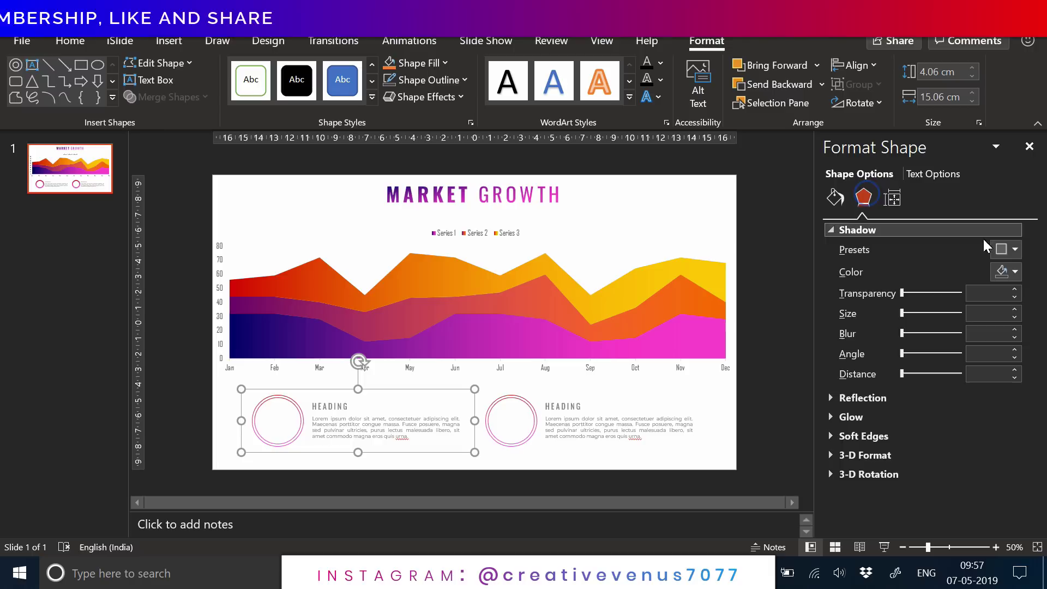
click(1006, 248)
click(957, 423)
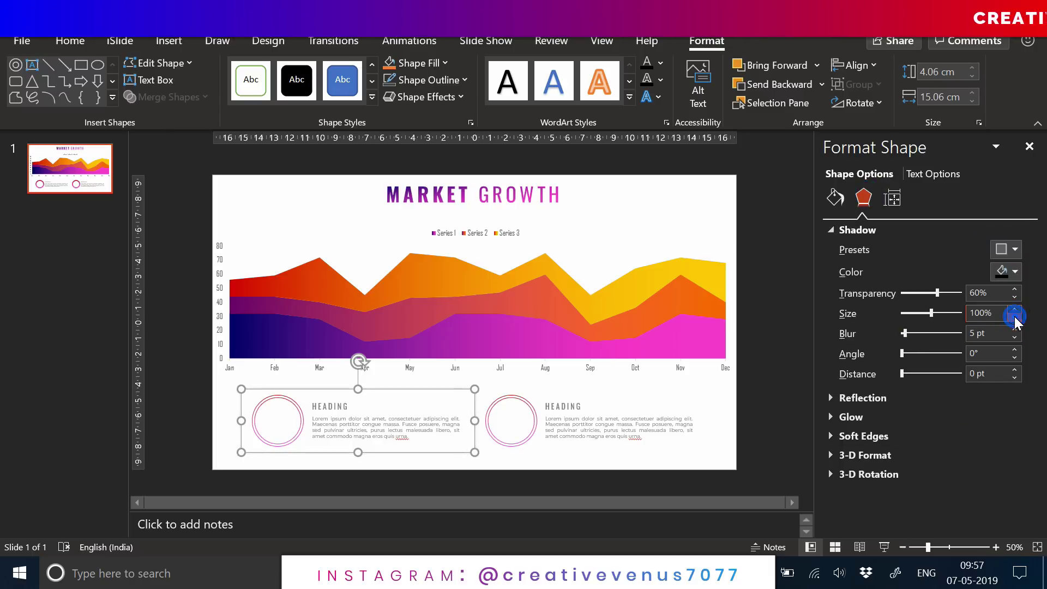
click(1013, 272)
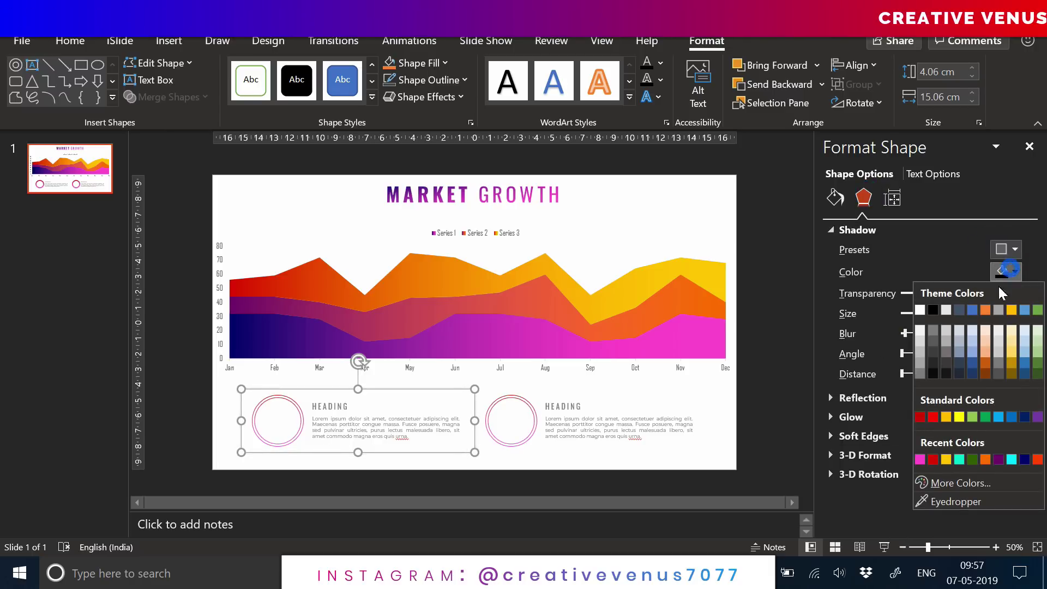
click(931, 461)
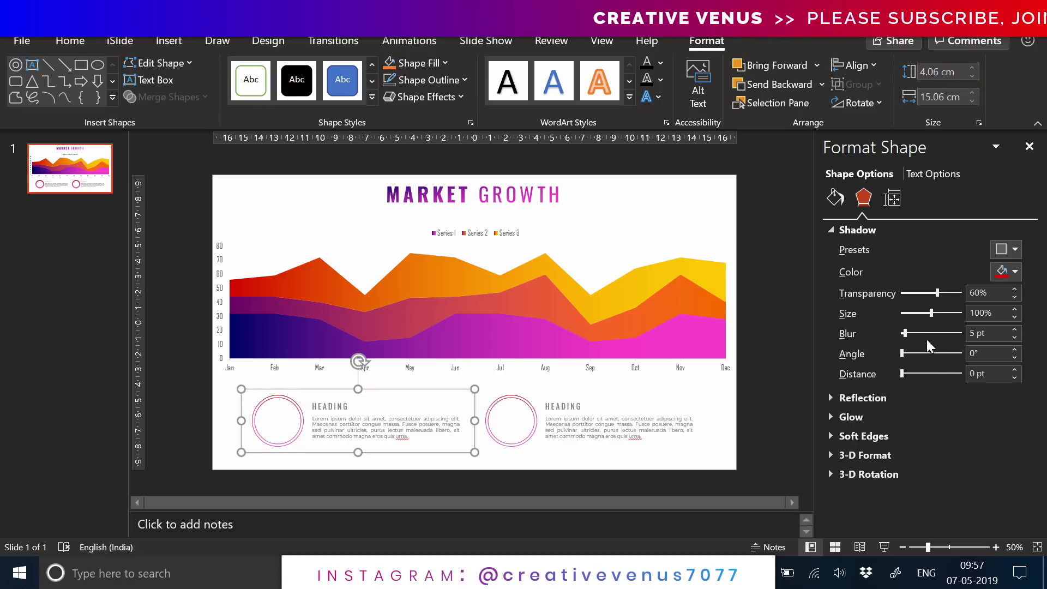
drag(907, 333, 913, 333)
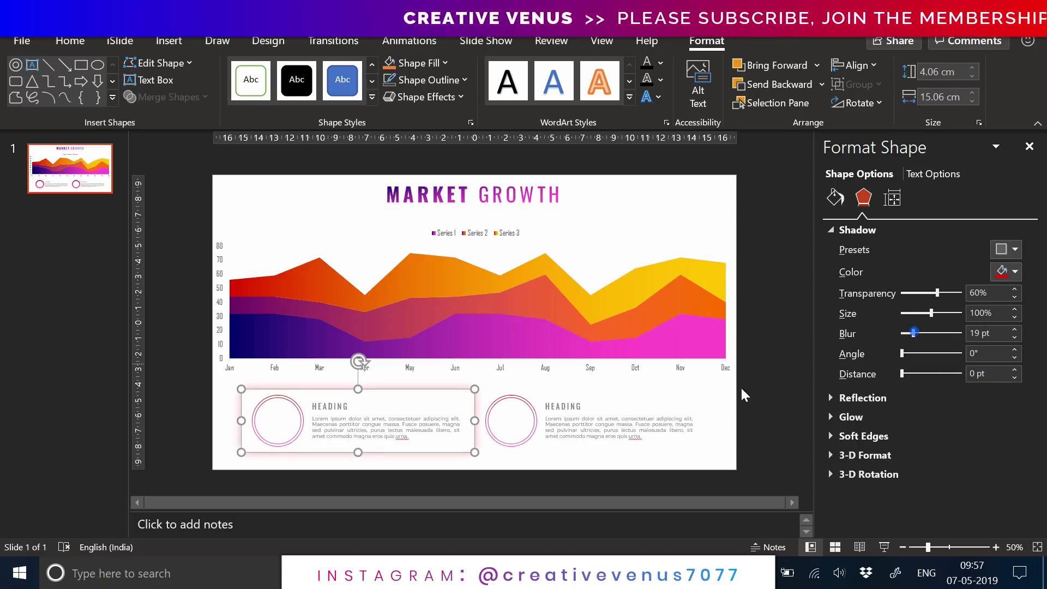
click(746, 413)
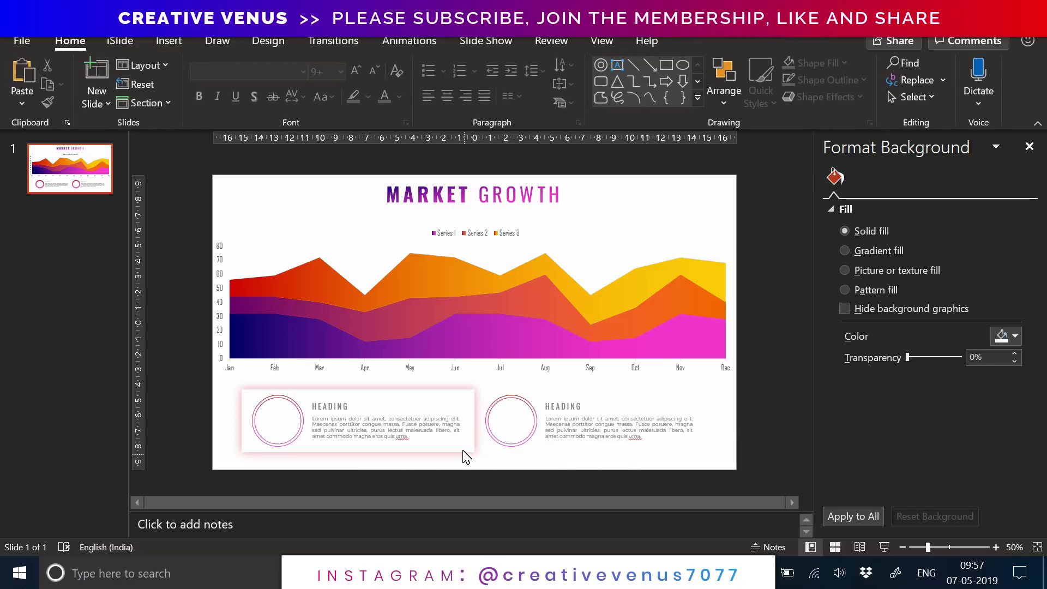
Paste a copy of the card and place it behind the right block
key(ctrl+v)
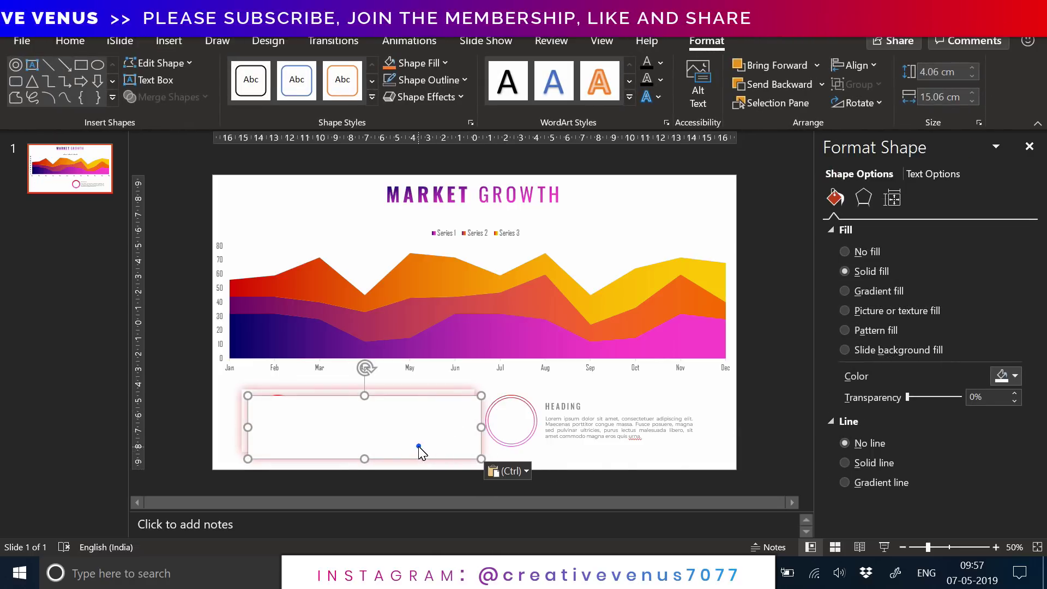
drag(419, 446, 654, 443)
mouse_move(576, 436)
mouse_down()
mouse_move(528, 428)
mouse_move(560, 425)
mouse_up()
right_click(559, 423)
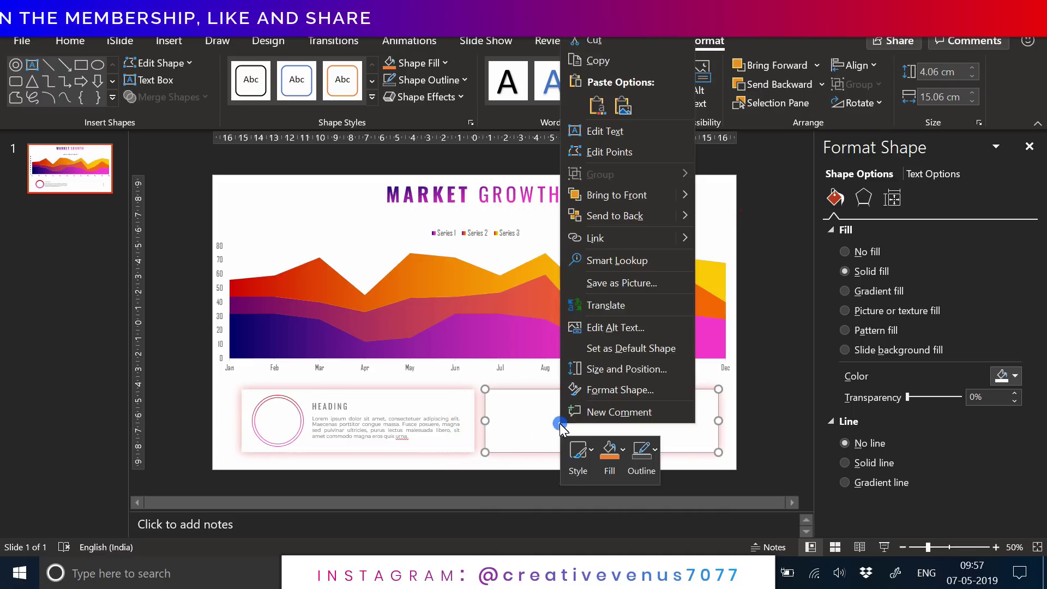
click(626, 218)
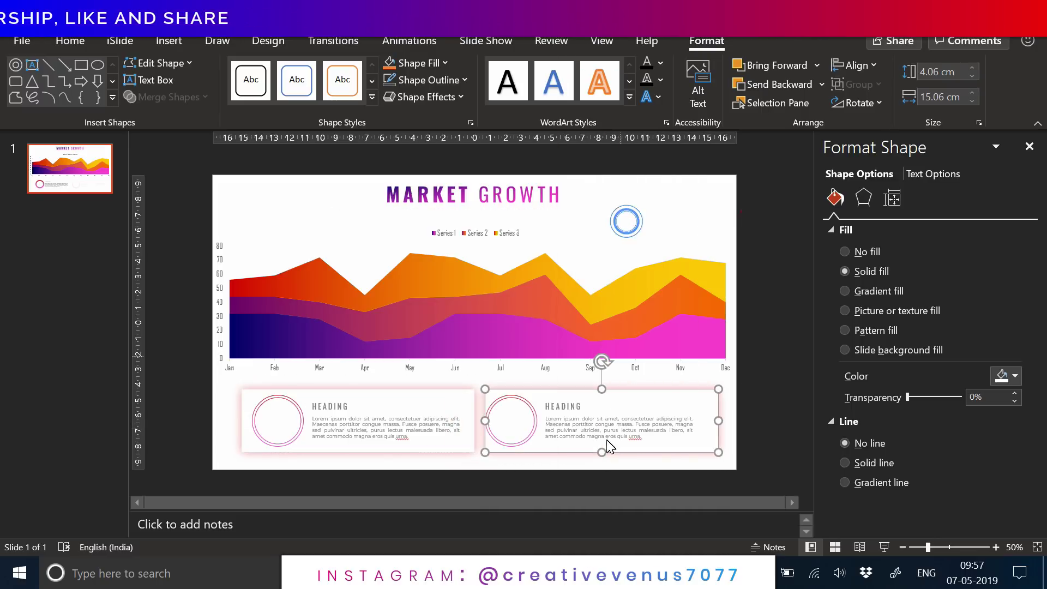
Align the right text block with its card
click(525, 446)
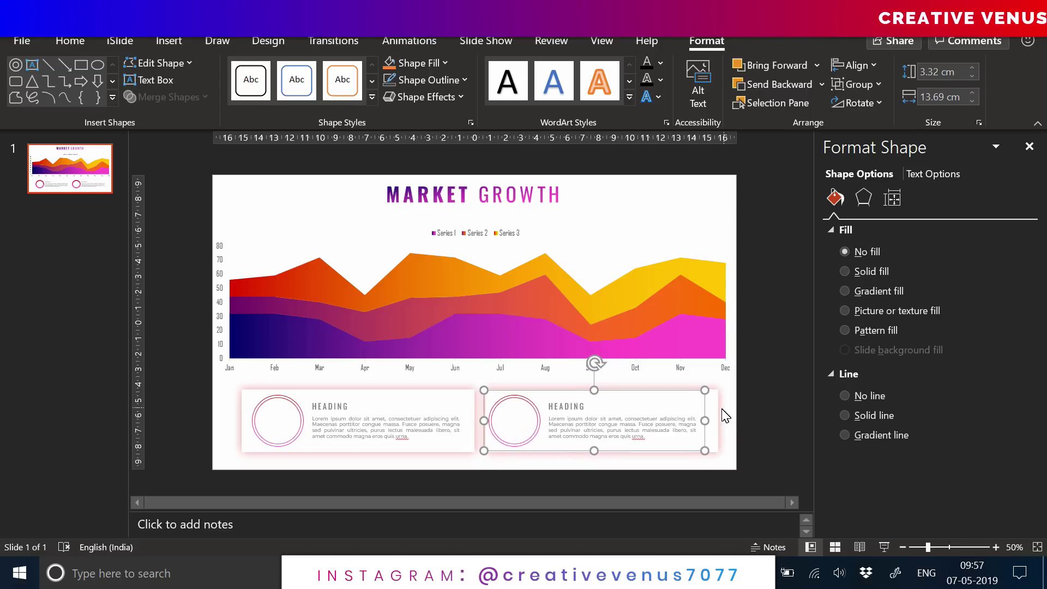
click(859, 65)
click(879, 126)
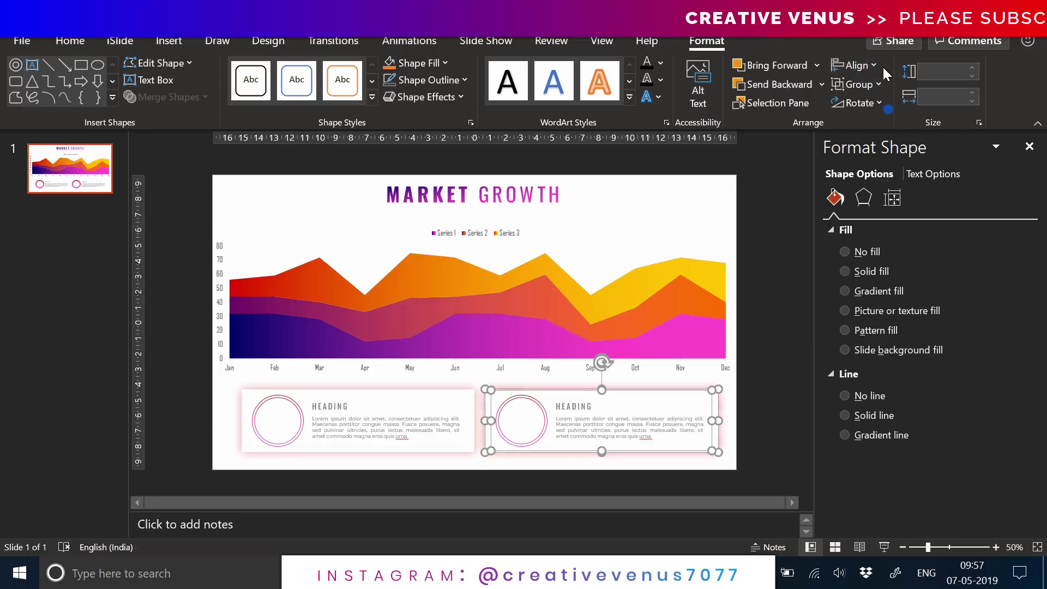
click(872, 65)
click(889, 164)
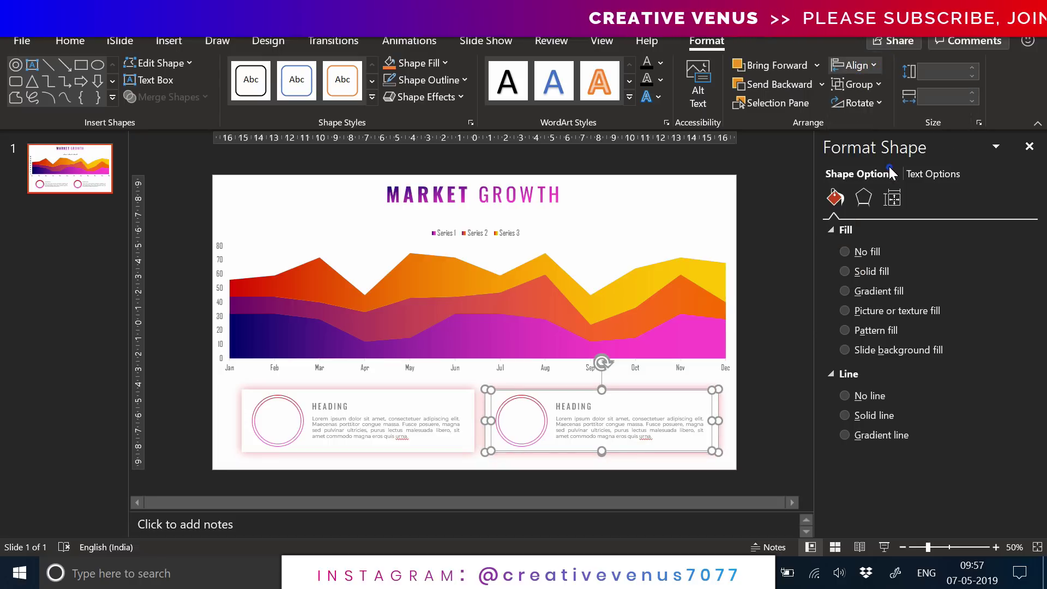
Centre the left block vertically on its card and group them together
click(444, 450)
click(413, 423)
click(867, 66)
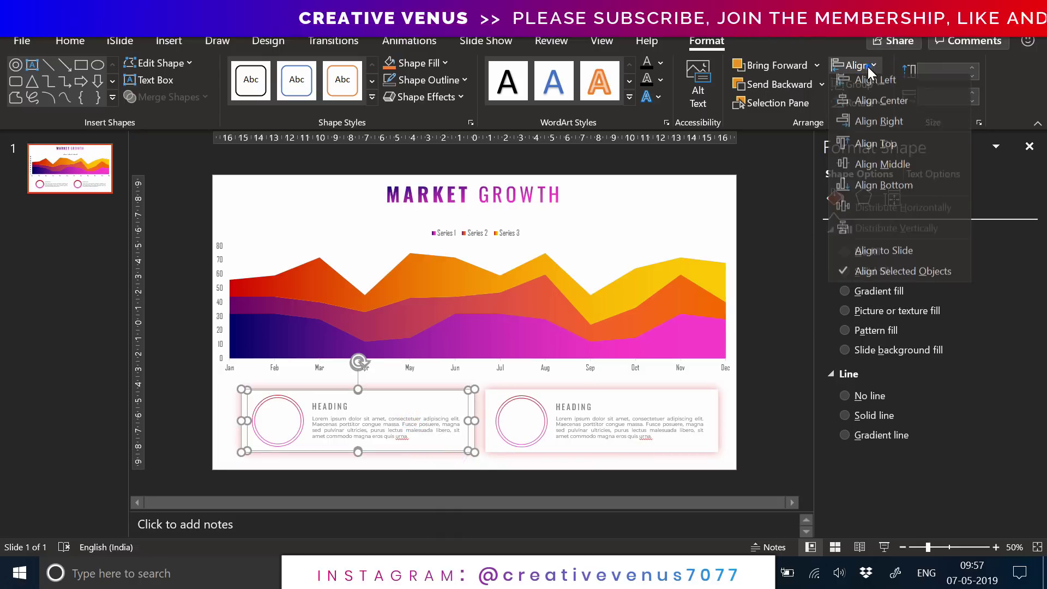
click(875, 102)
click(858, 65)
click(894, 164)
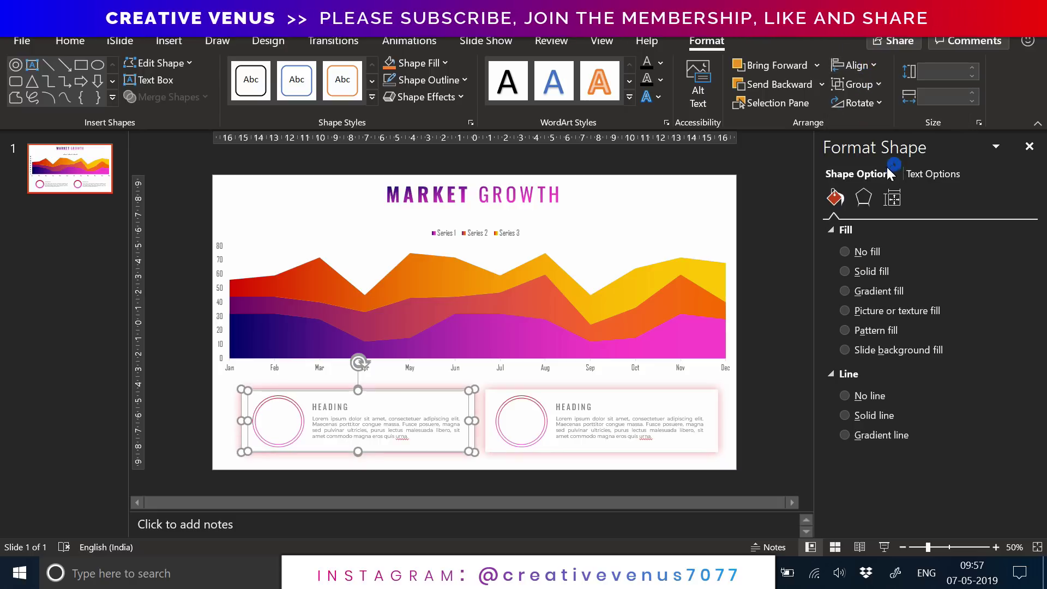
key(ctrl+g)
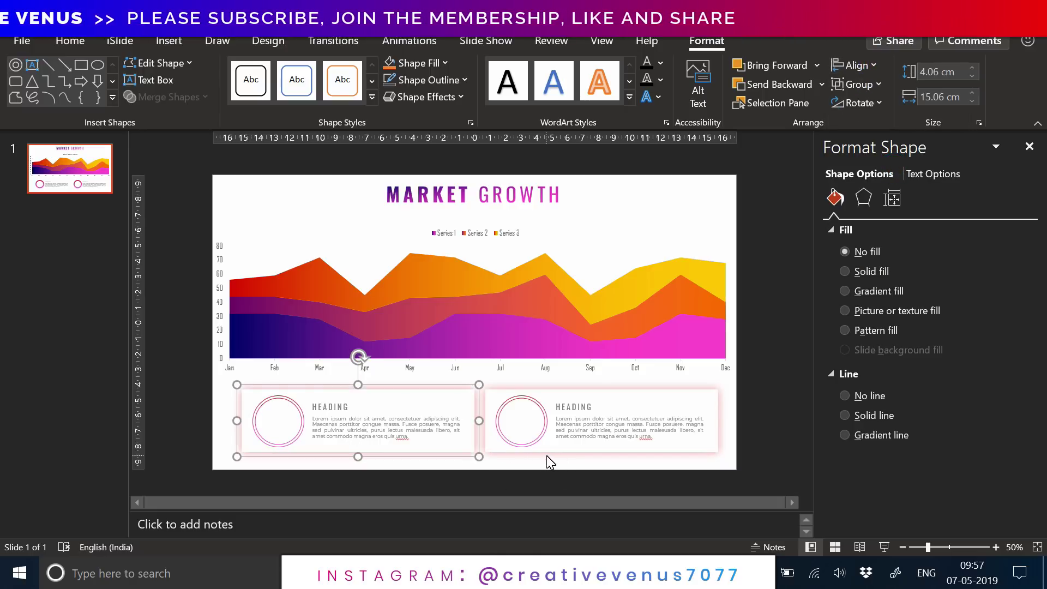
Group the right card with its block and Align Center the cards horizontally on the slide
click(546, 423)
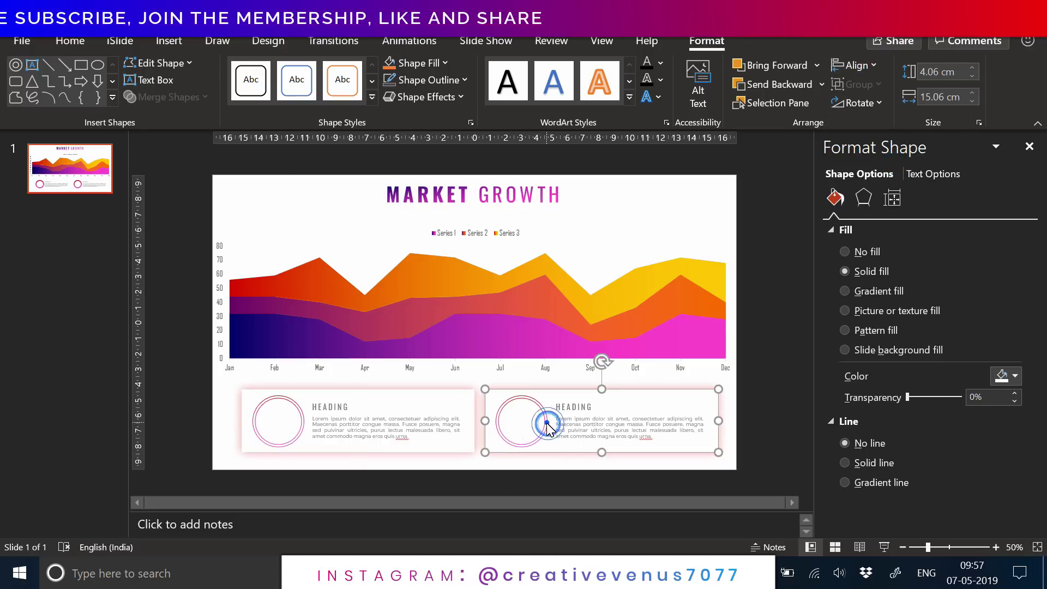
click(547, 423)
click(719, 433)
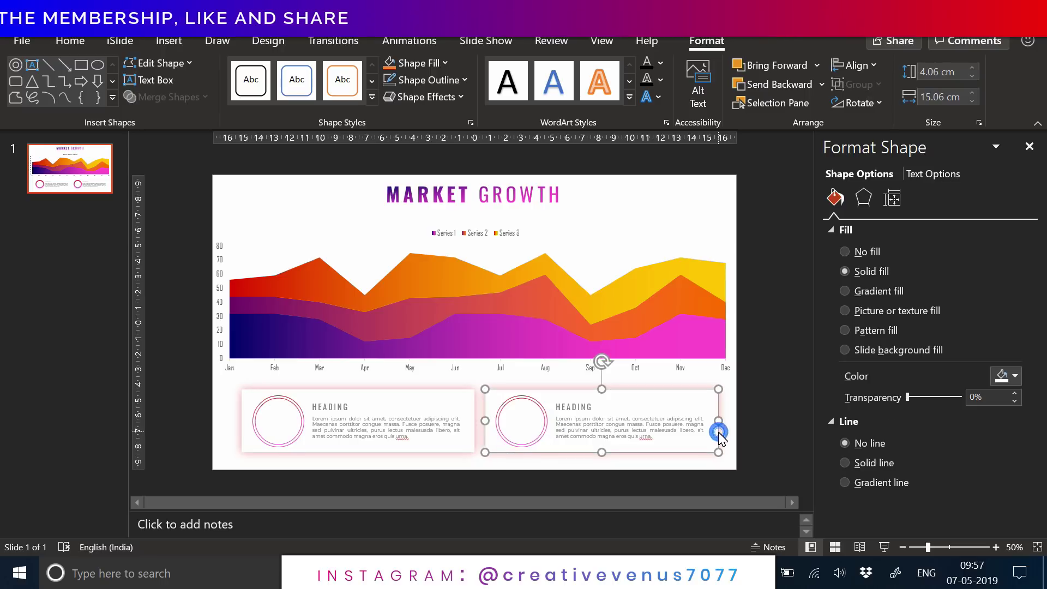
shift+click(665, 429)
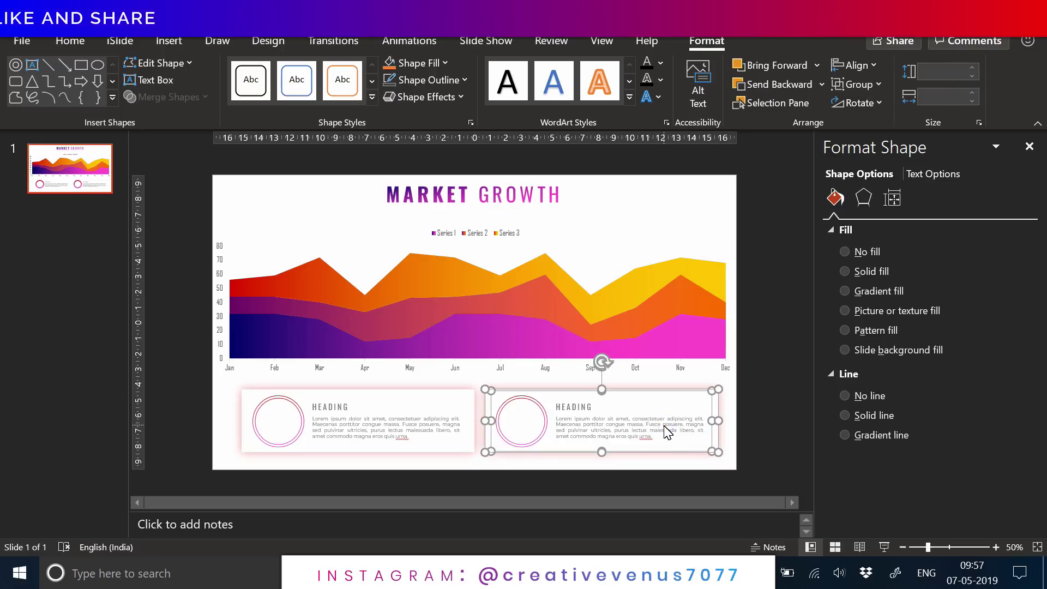
key(ctrl+g)
click(861, 67)
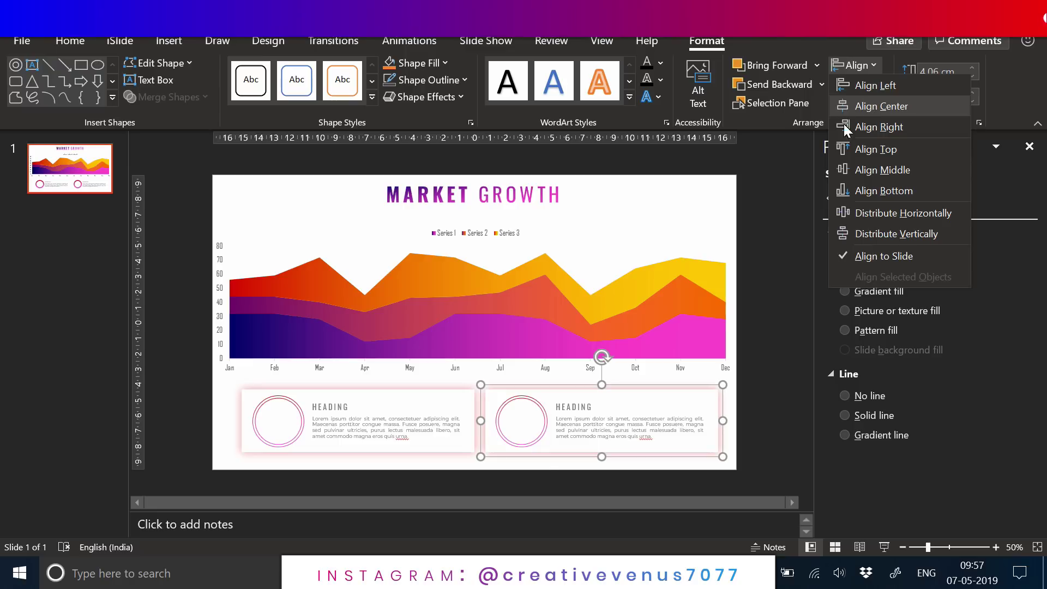
click(427, 448)
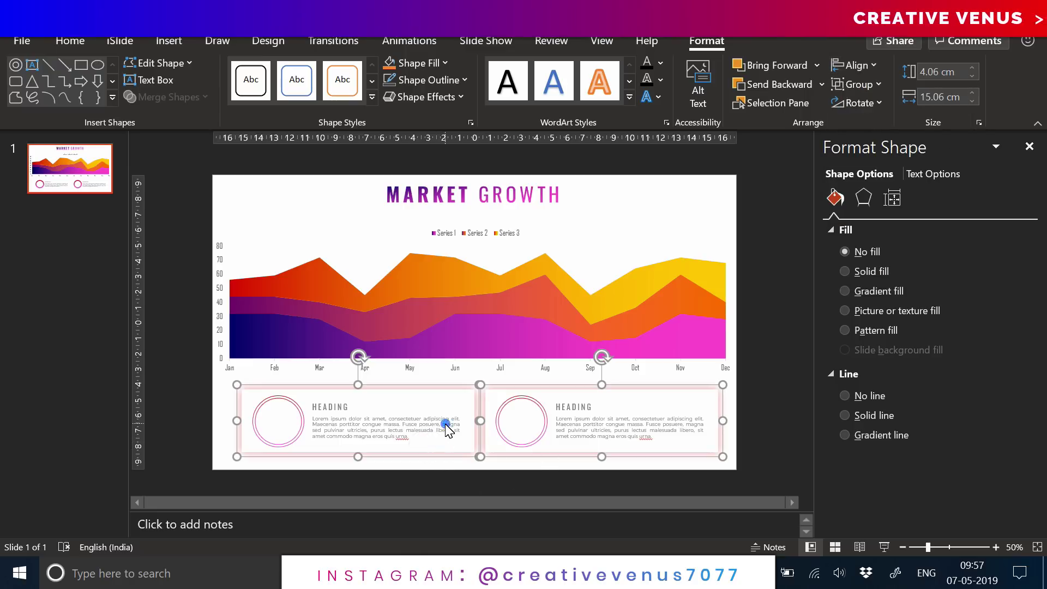
click(869, 67)
click(873, 104)
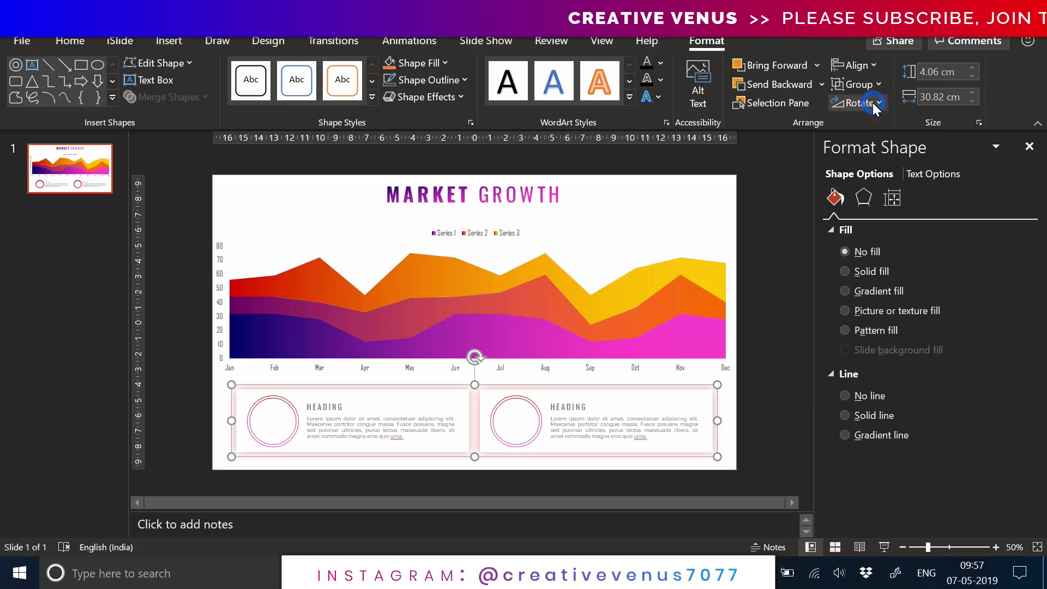
Ungroup both cards back into separate shapes
right_click(718, 421)
click(777, 244)
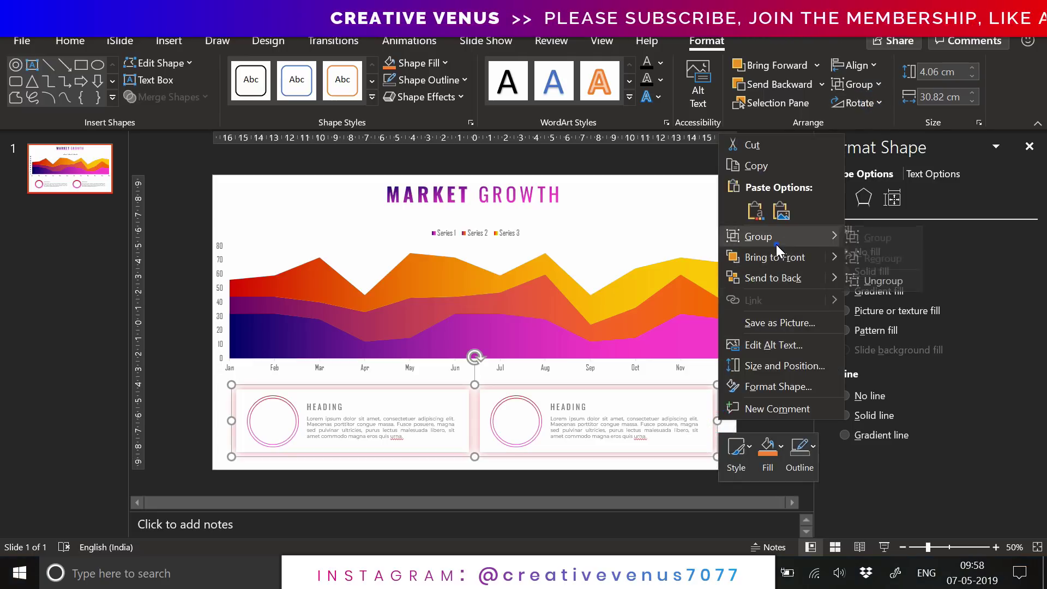
click(877, 286)
right_click(718, 420)
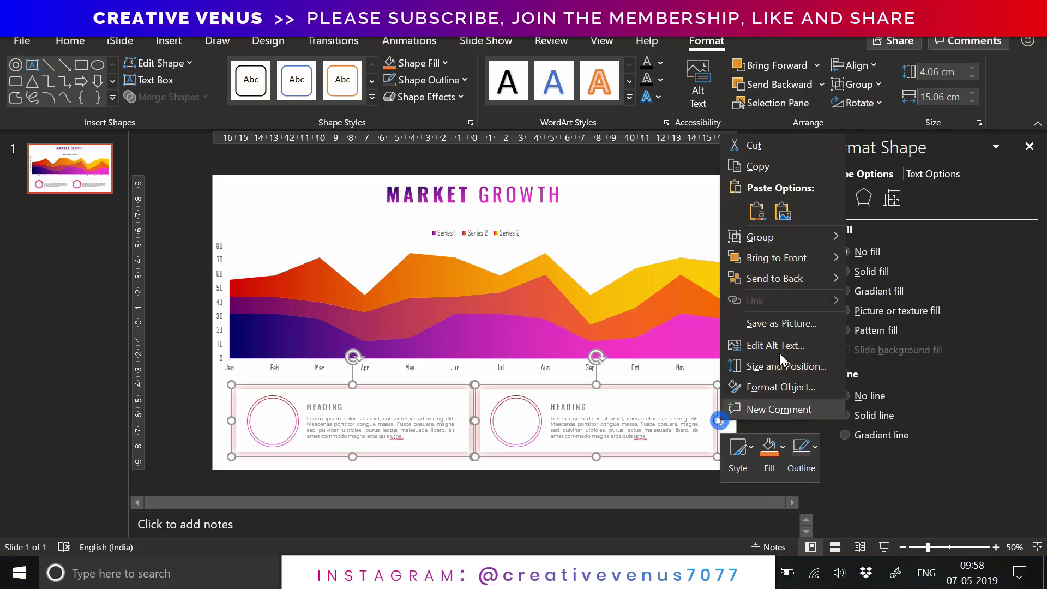
click(803, 236)
click(888, 276)
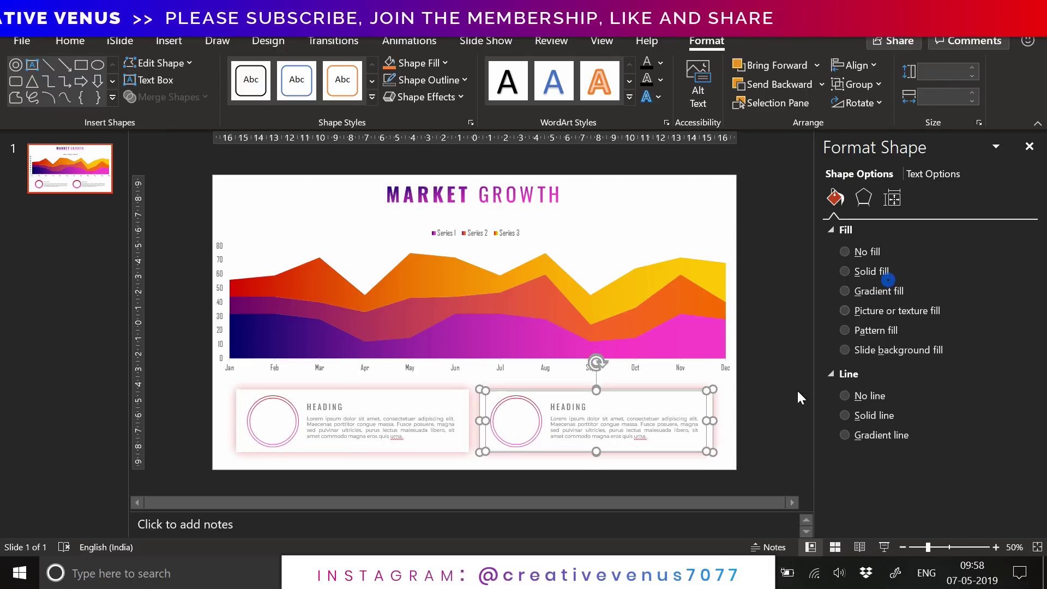
click(748, 435)
Add a centred 36 pt Agency FB '95' at the centre of the left circle
click(167, 42)
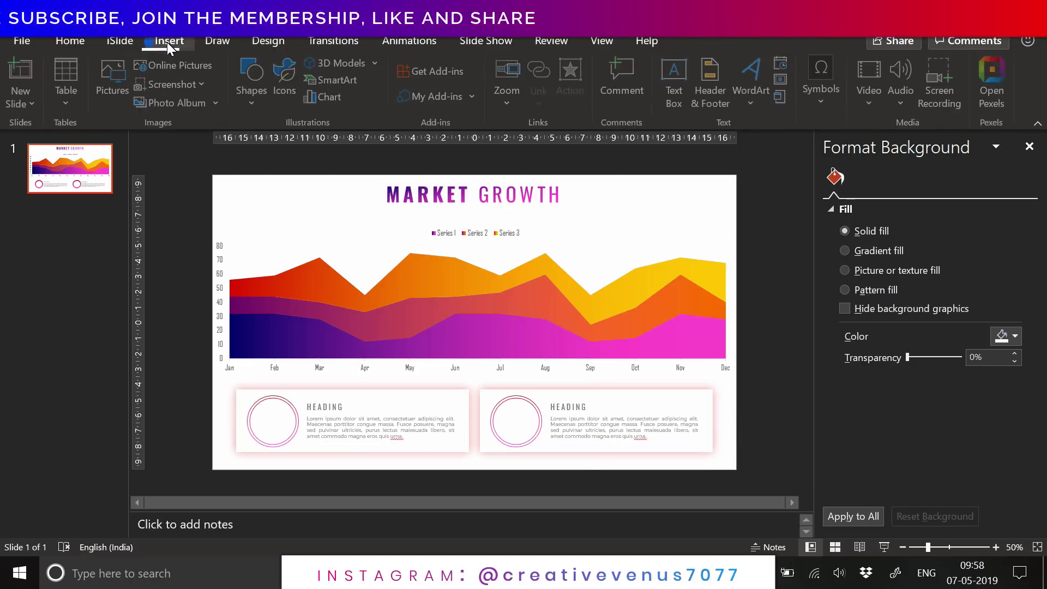
click(676, 97)
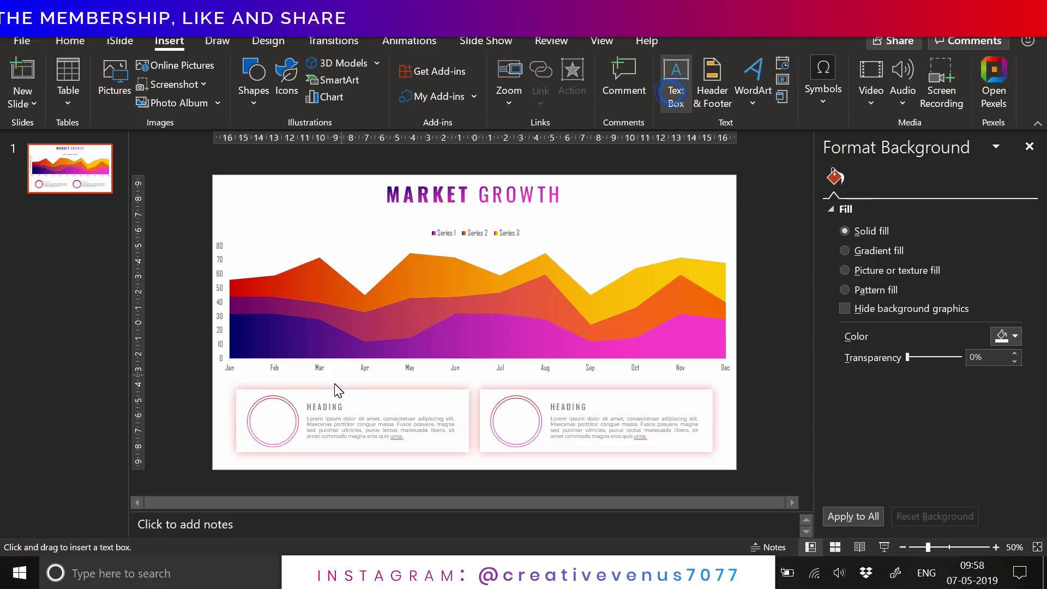
drag(287, 430, 287, 431)
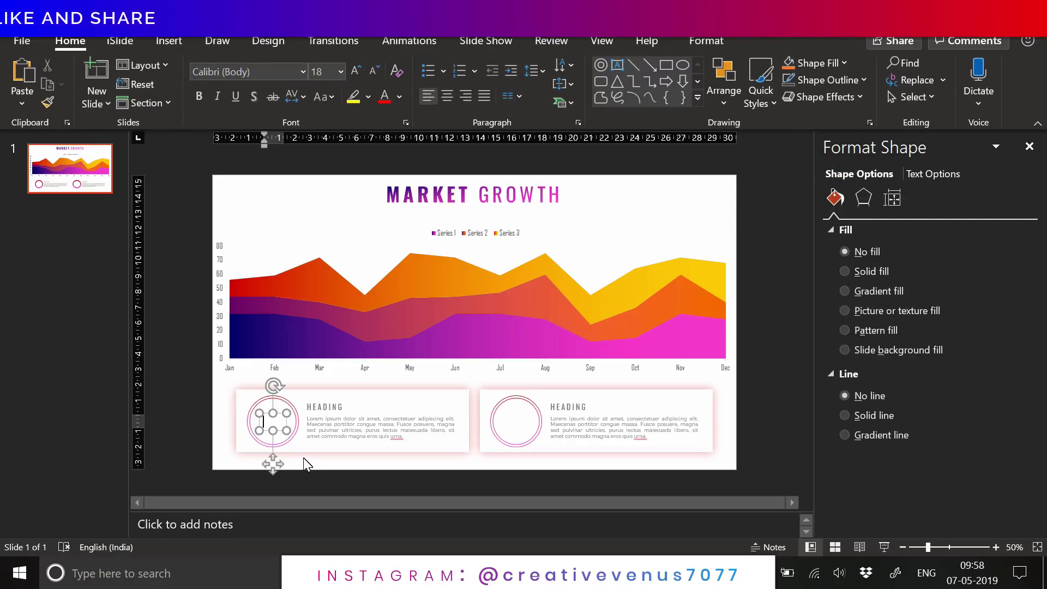
text(9)
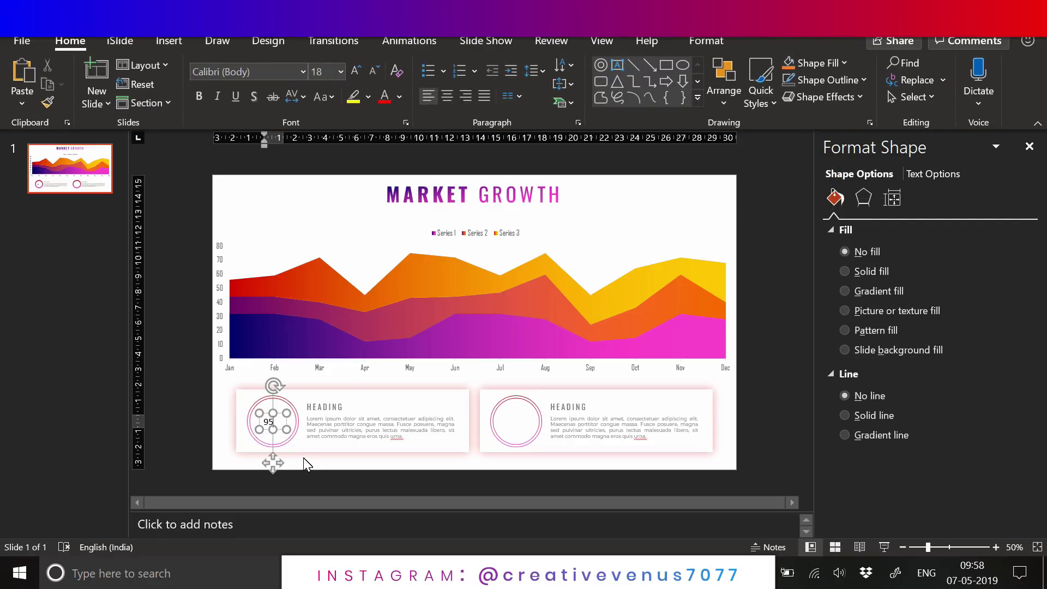
text(5)
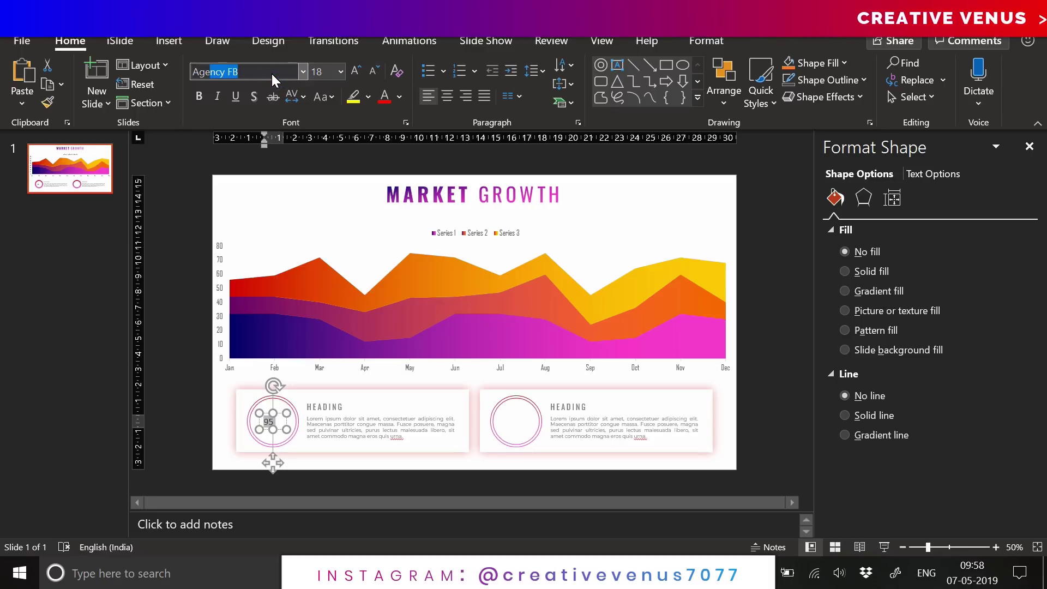
key(Return)
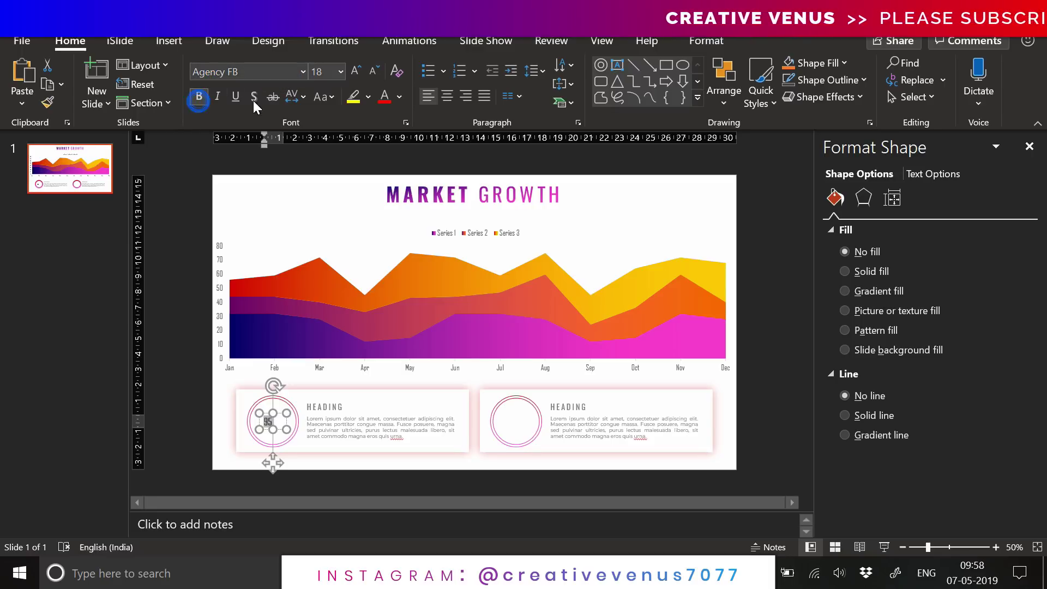
click(354, 72)
click(355, 72)
click(354, 72)
click(354, 72)
click(355, 72)
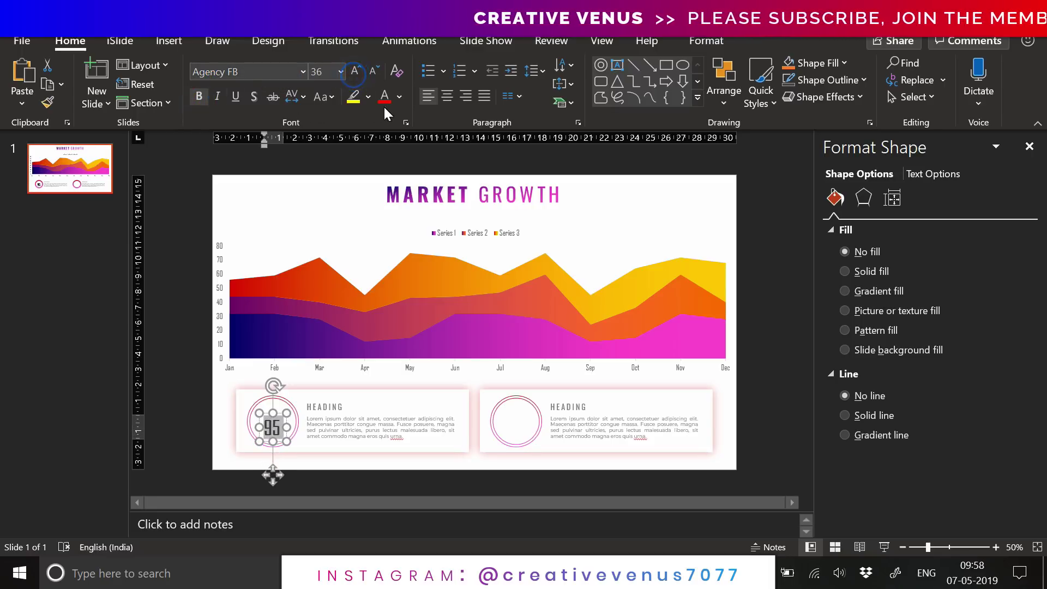
click(447, 96)
drag(273, 474, 268, 475)
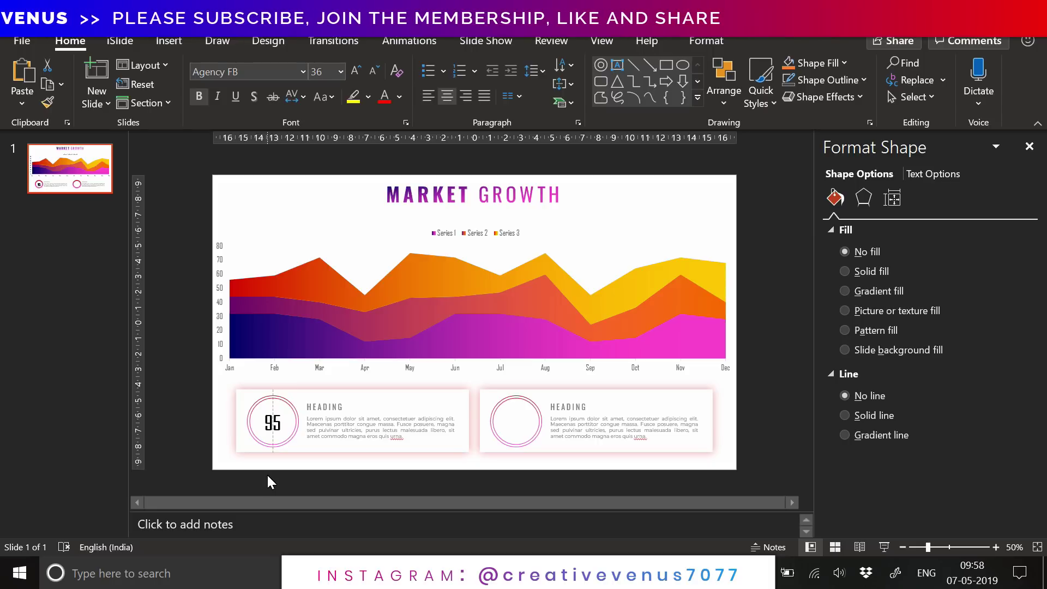
Give the 95 a gradient text fill with the first stop moved to 24%
click(267, 472)
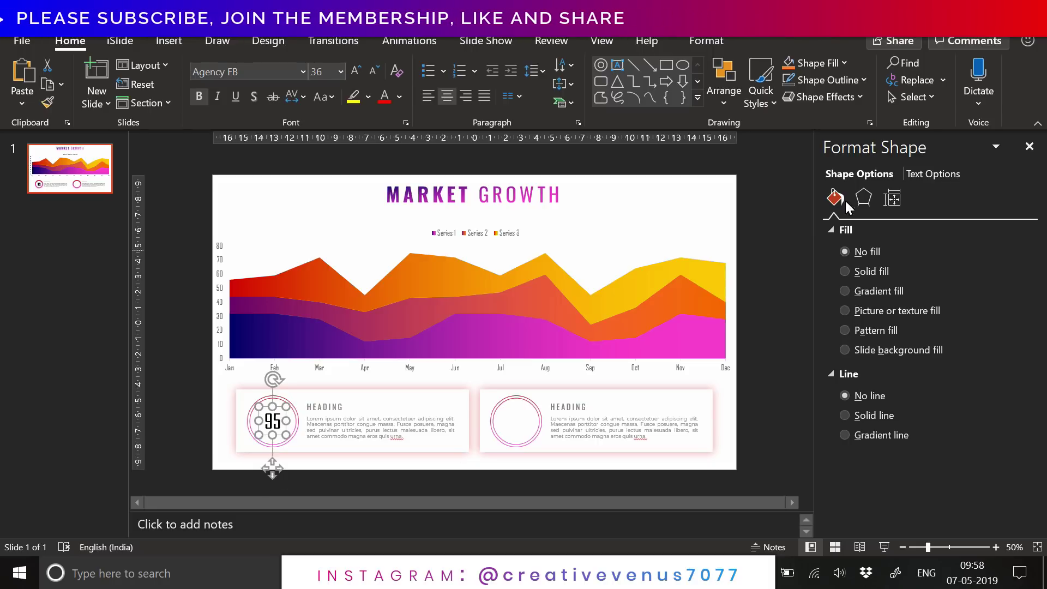
click(934, 174)
click(888, 294)
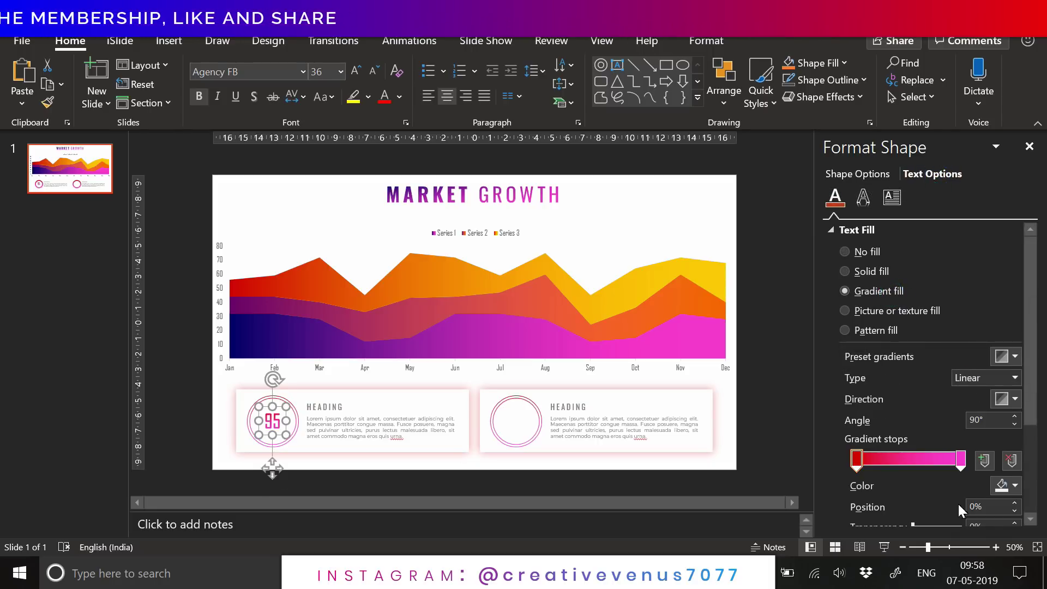
drag(873, 461, 881, 462)
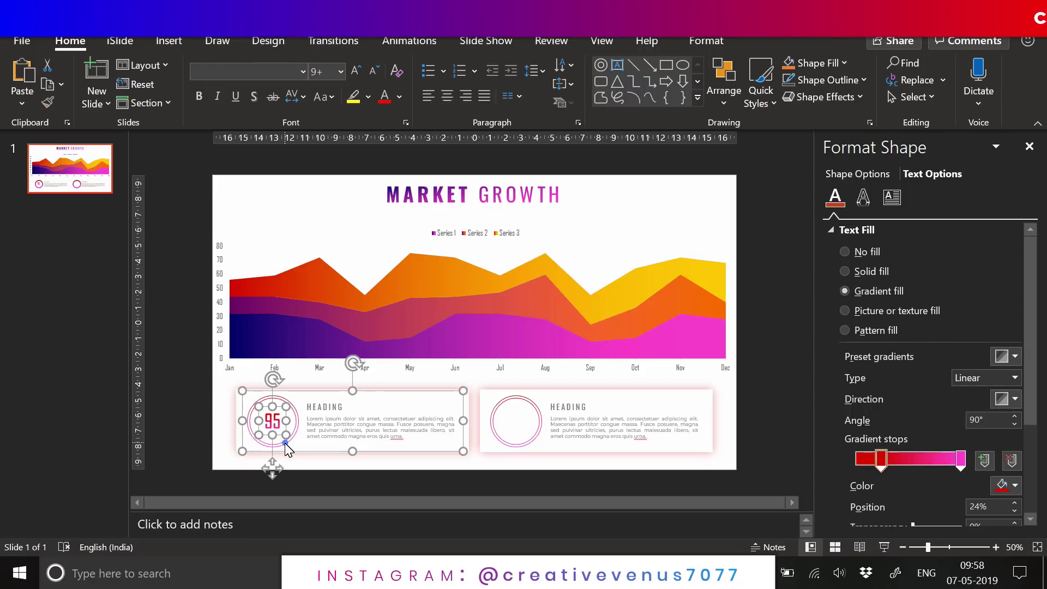
Copy the 95 circle into the right card's circle and change the number to 75
click(286, 443)
click(278, 472)
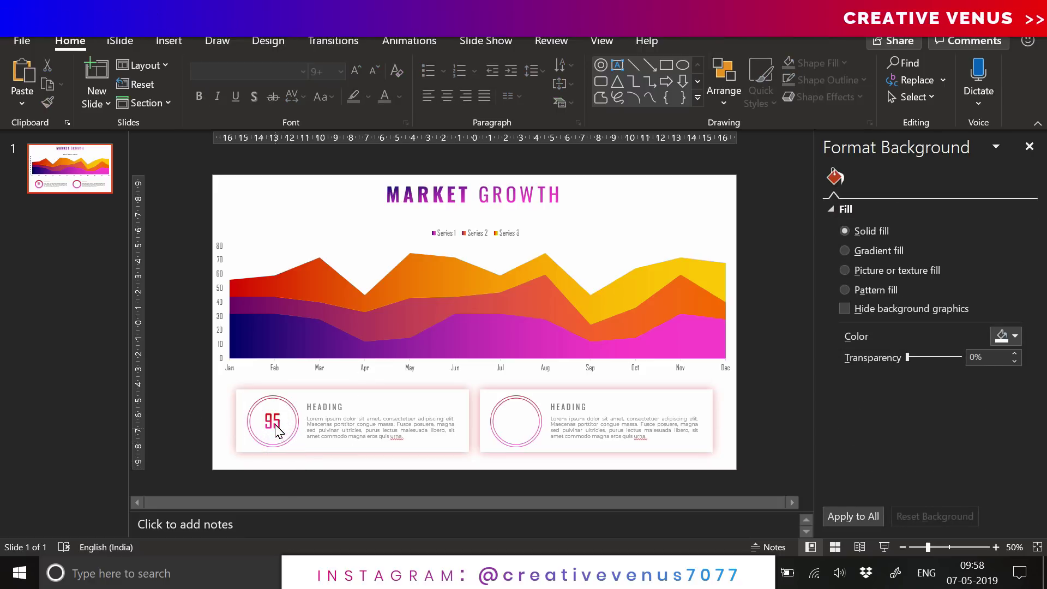
key(ctrl+z)
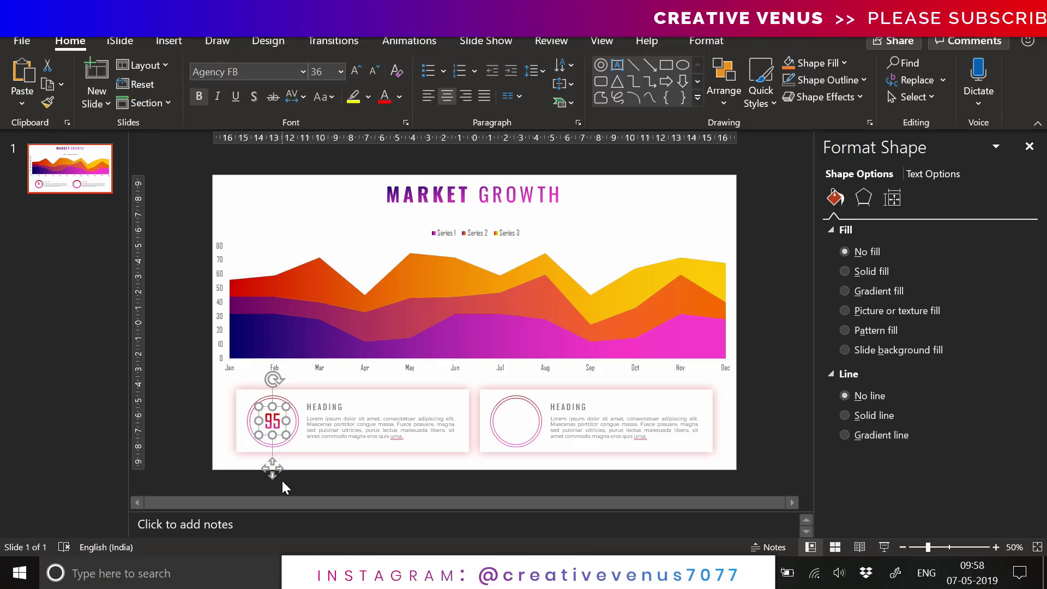
key(ctrl+Down)
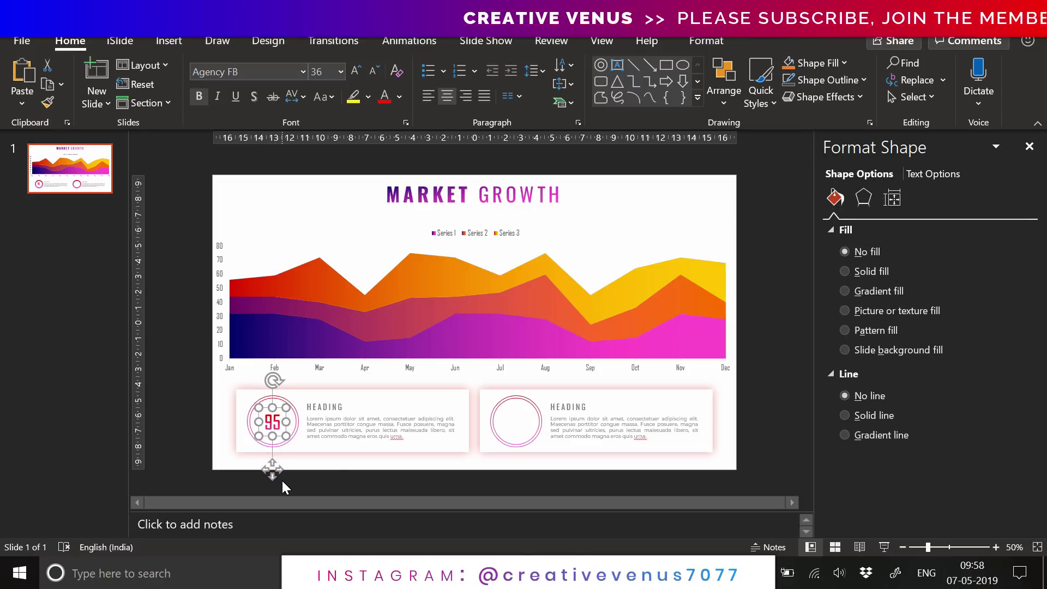
key(ctrl+v)
drag(273, 479, 509, 472)
click(516, 425)
key(BackSpace)
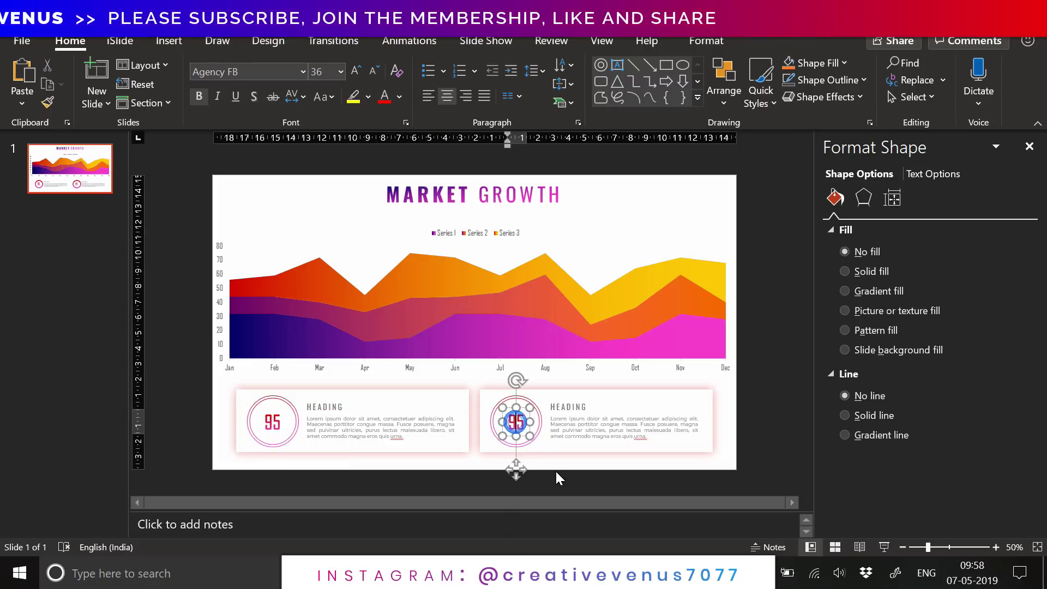
text(7)
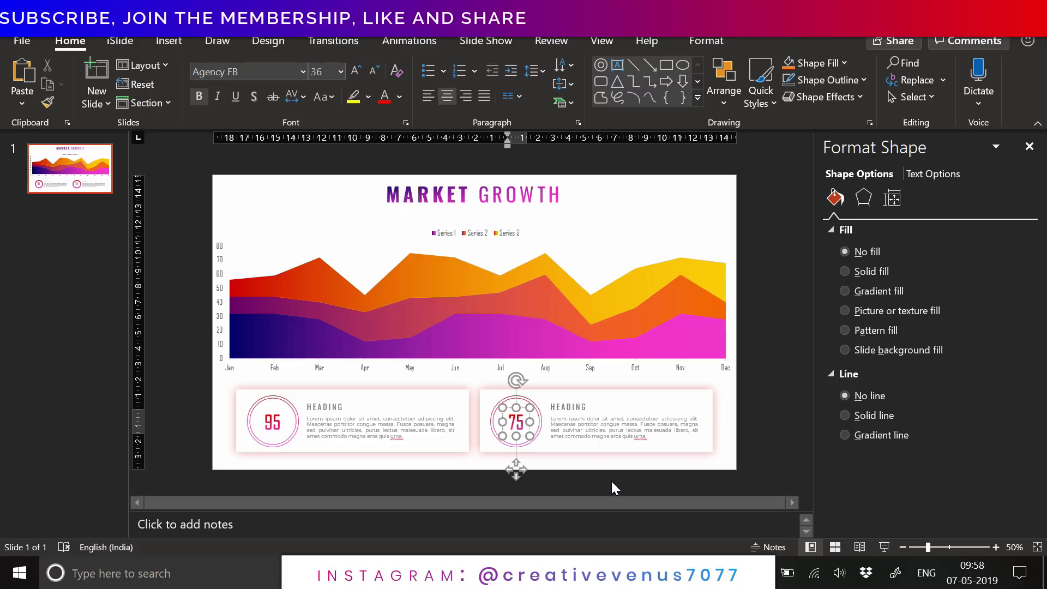
click(611, 480)
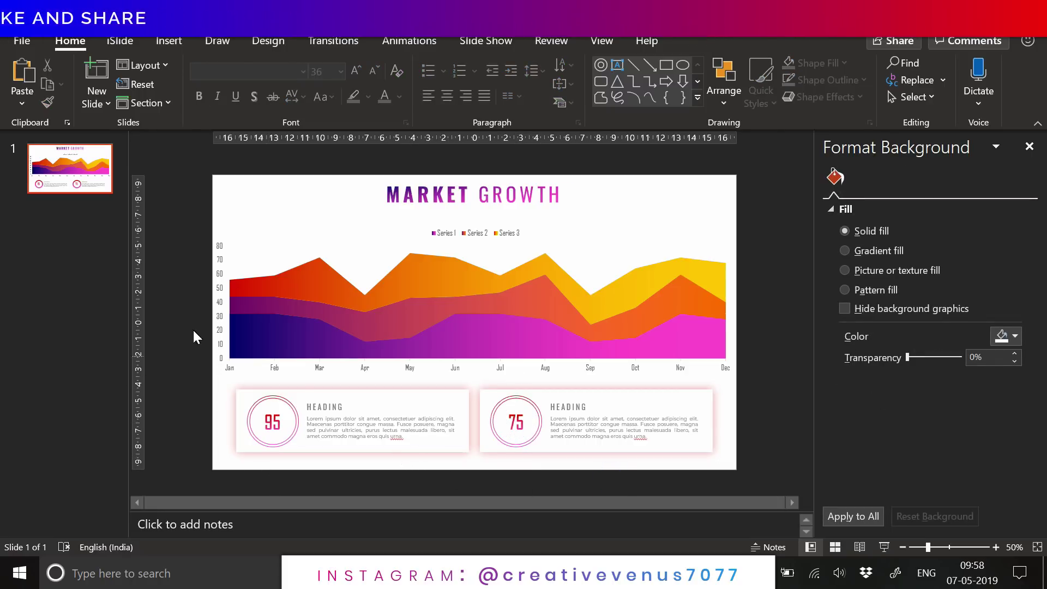
Browse the Icons library down to the Communication icons and pick the cloud-download icon
click(154, 40)
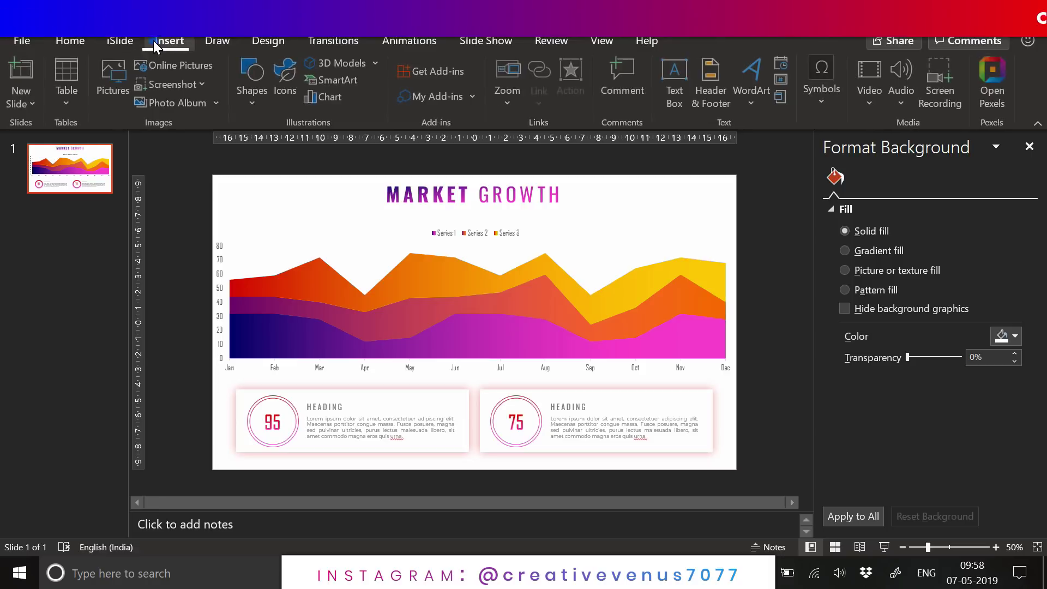
click(275, 89)
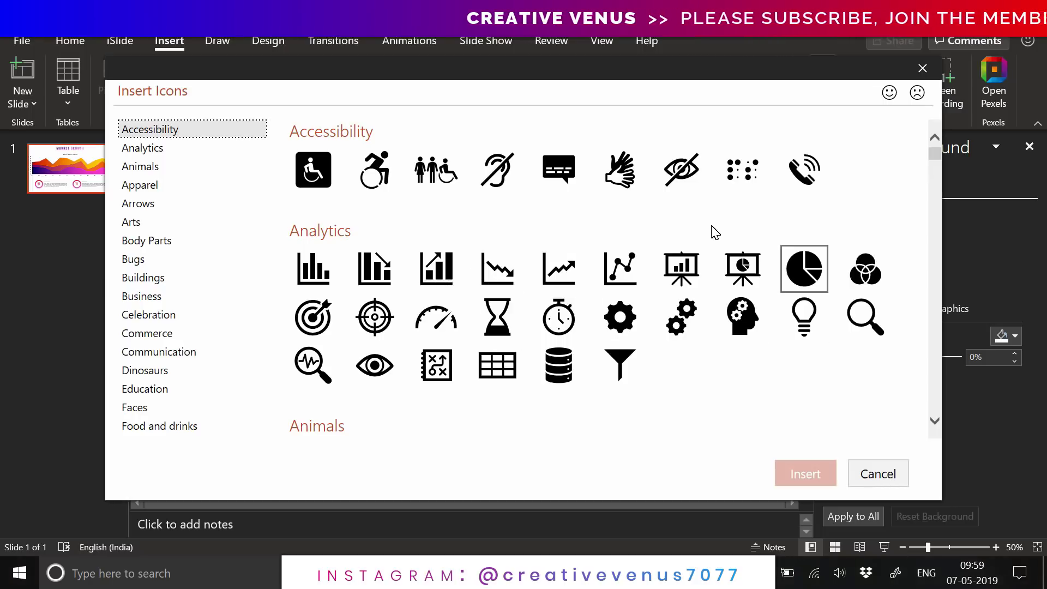
scroll(595, 334, down, 10)
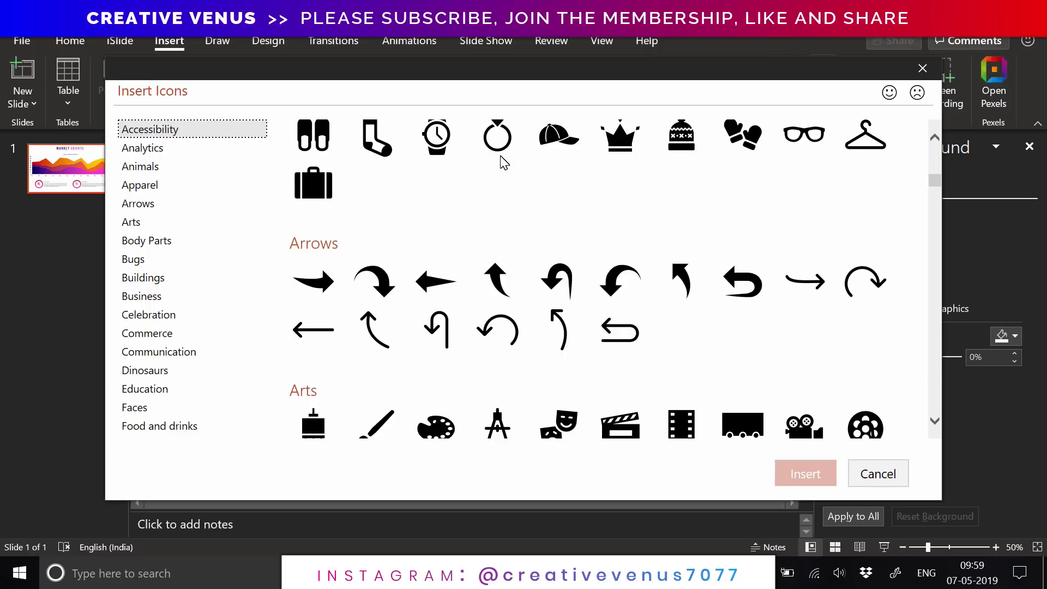
scroll(630, 311, down, 10)
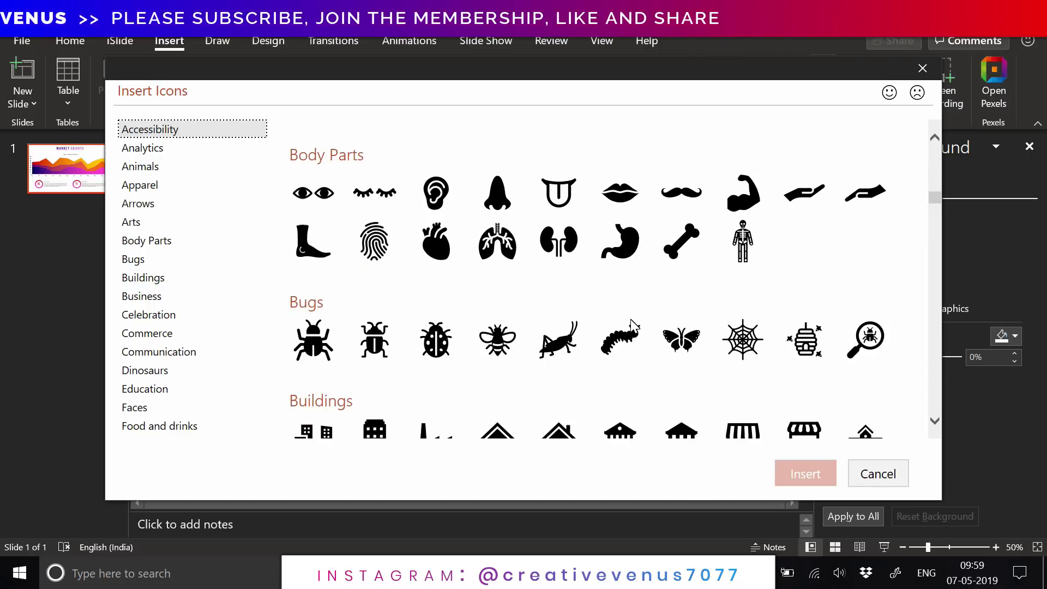
scroll(640, 325, down, 3)
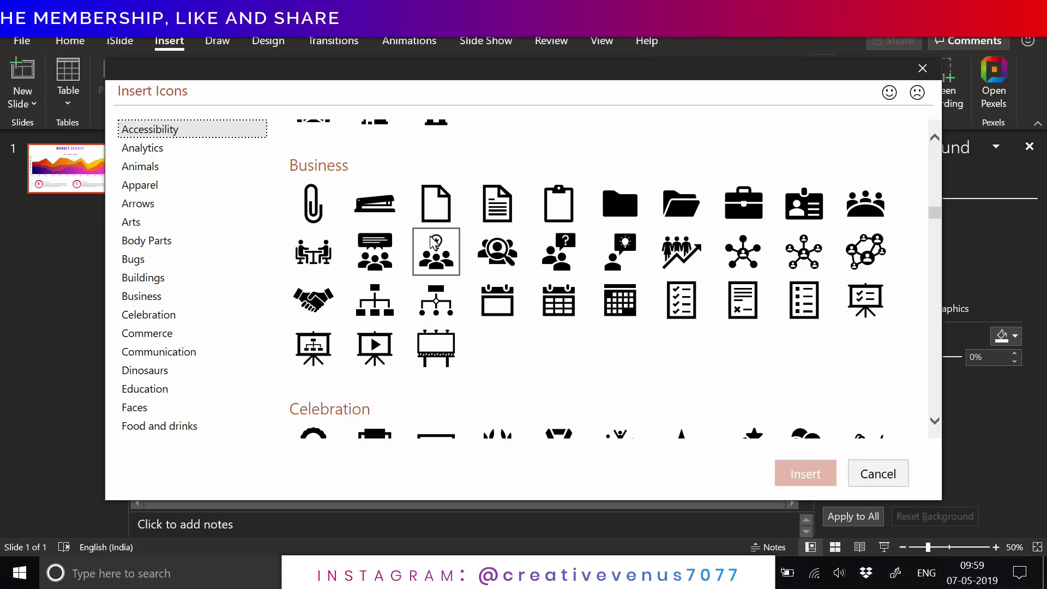
scroll(483, 295, down, 6)
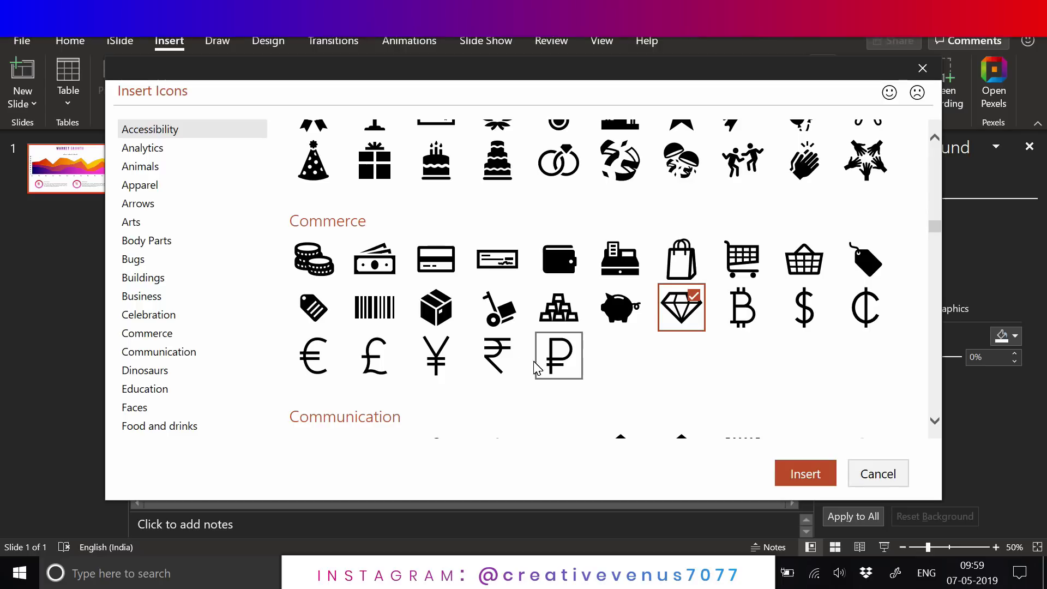
scroll(613, 411, down, 5)
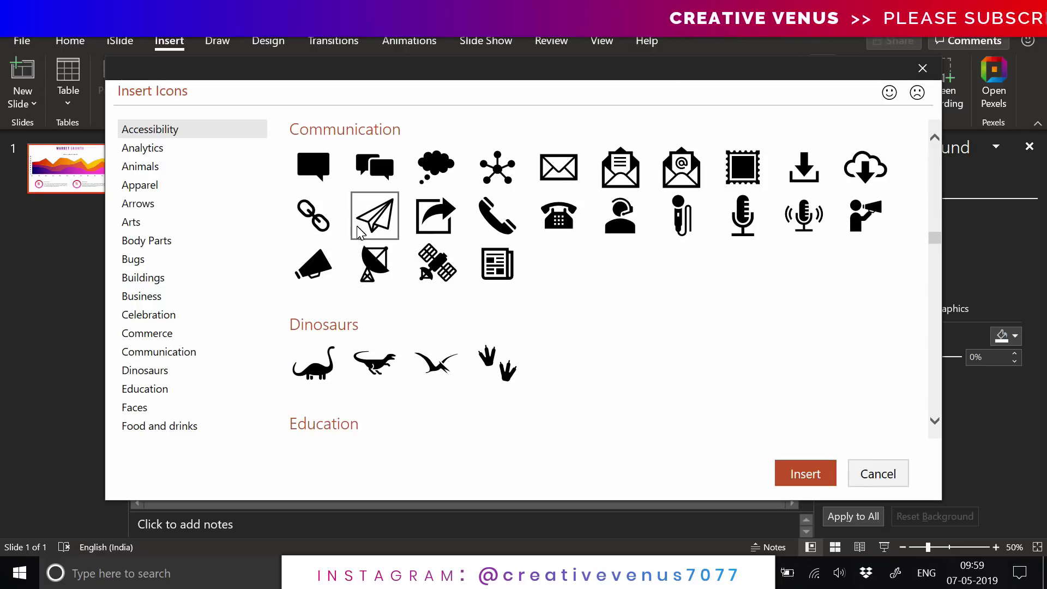
click(865, 168)
Insert the diamond and cloud-download icons, colour them grey and shrink them to 1.5 cm
click(802, 474)
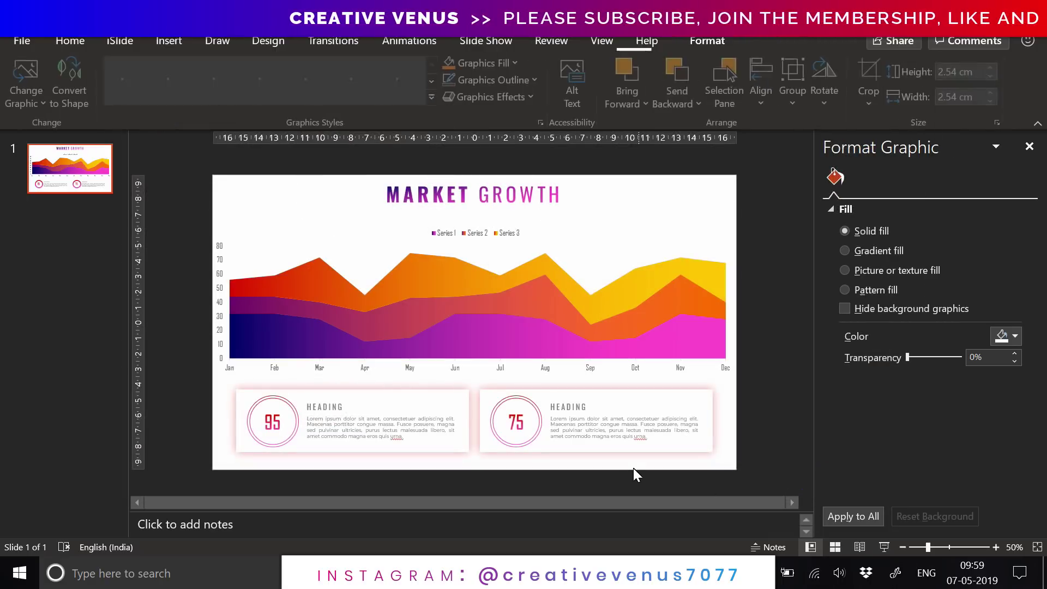
drag(475, 328, 464, 428)
click(515, 63)
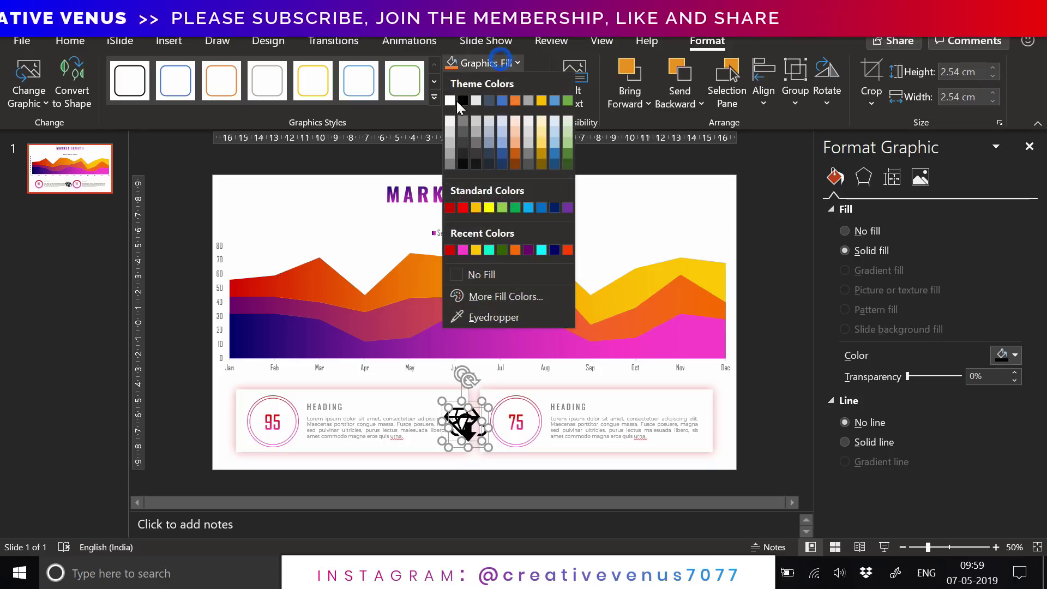
click(449, 143)
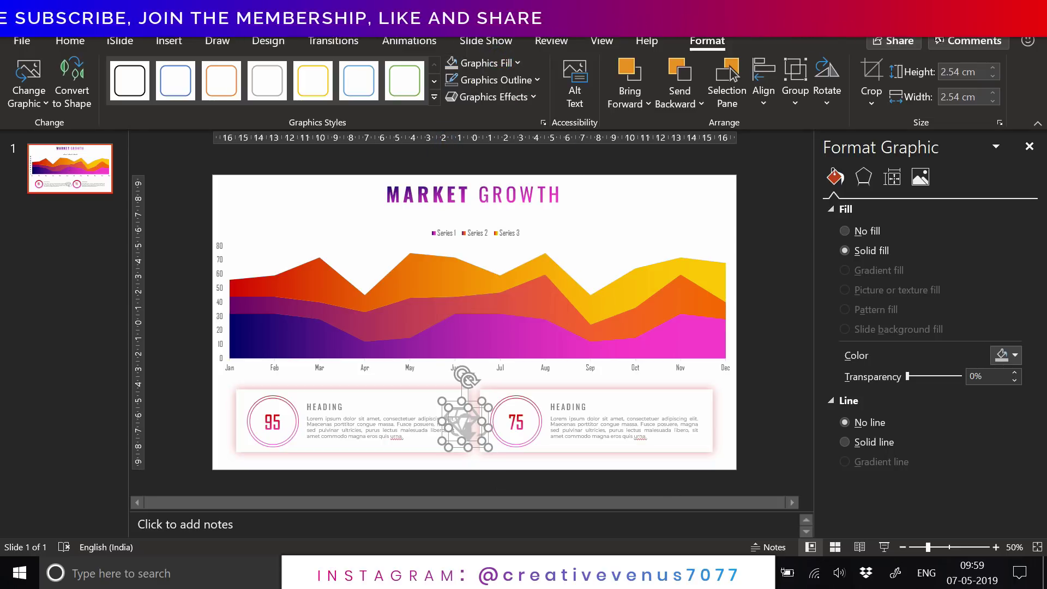
click(992, 76)
click(993, 76)
click(992, 77)
click(992, 76)
click(992, 76)
click(993, 77)
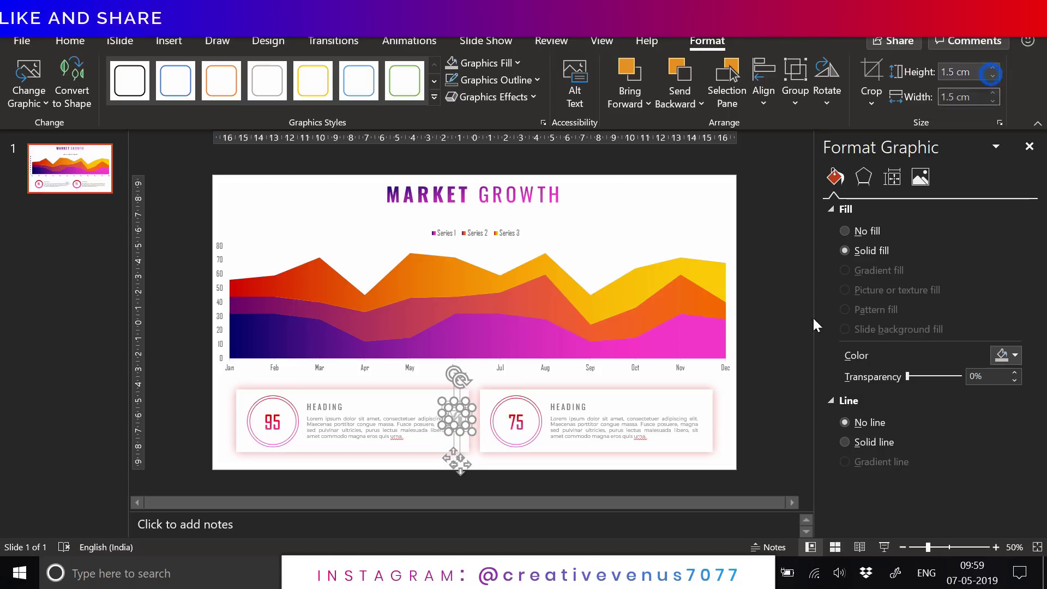
Place the cloud at the right card's top-right corner and the diamond at the left card's
click(751, 442)
click(460, 464)
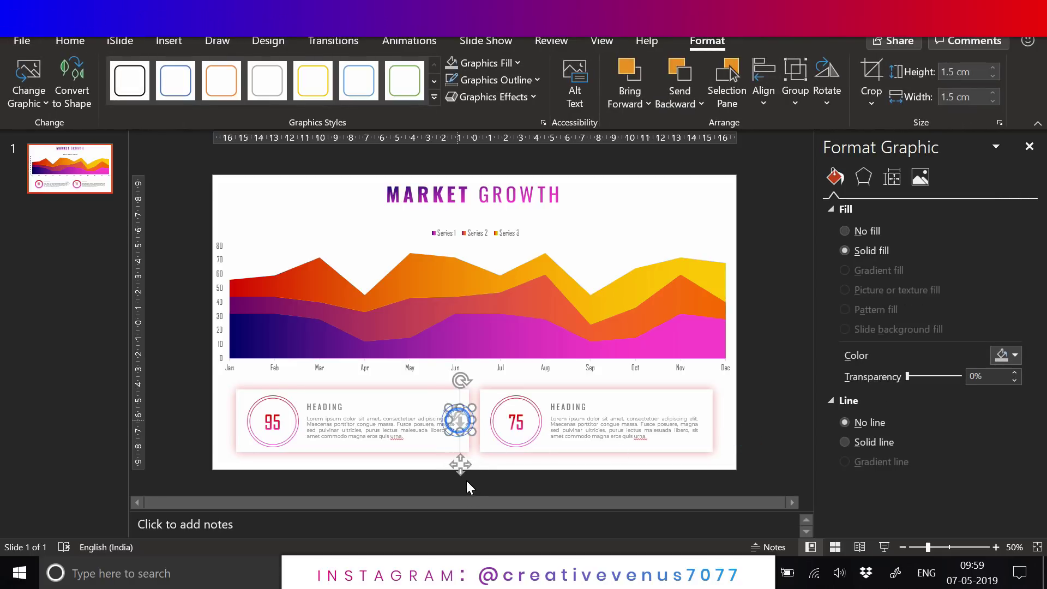
drag(459, 469, 701, 457)
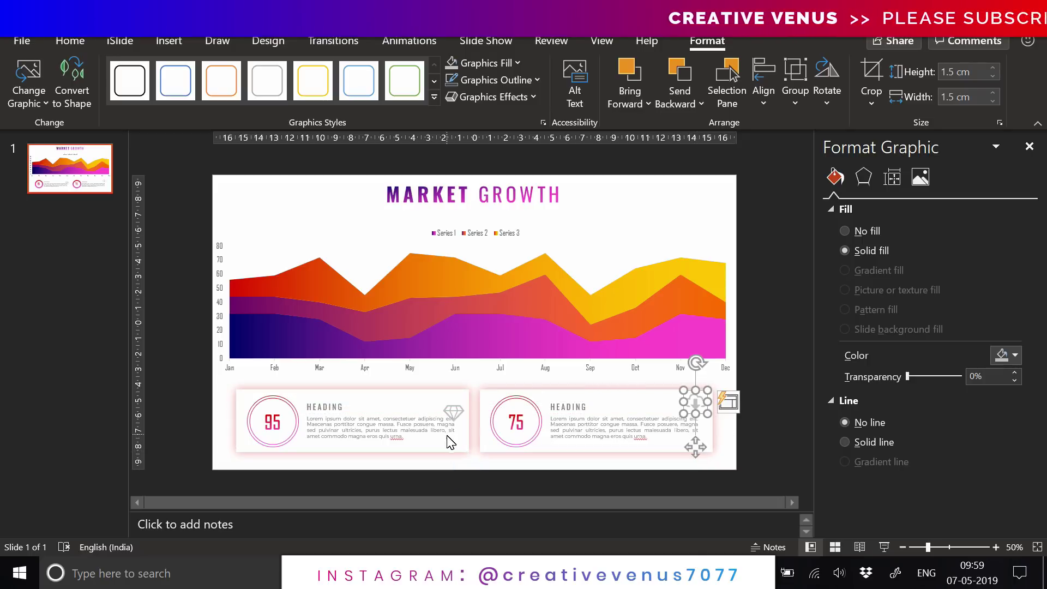
click(457, 418)
drag(457, 464, 459, 461)
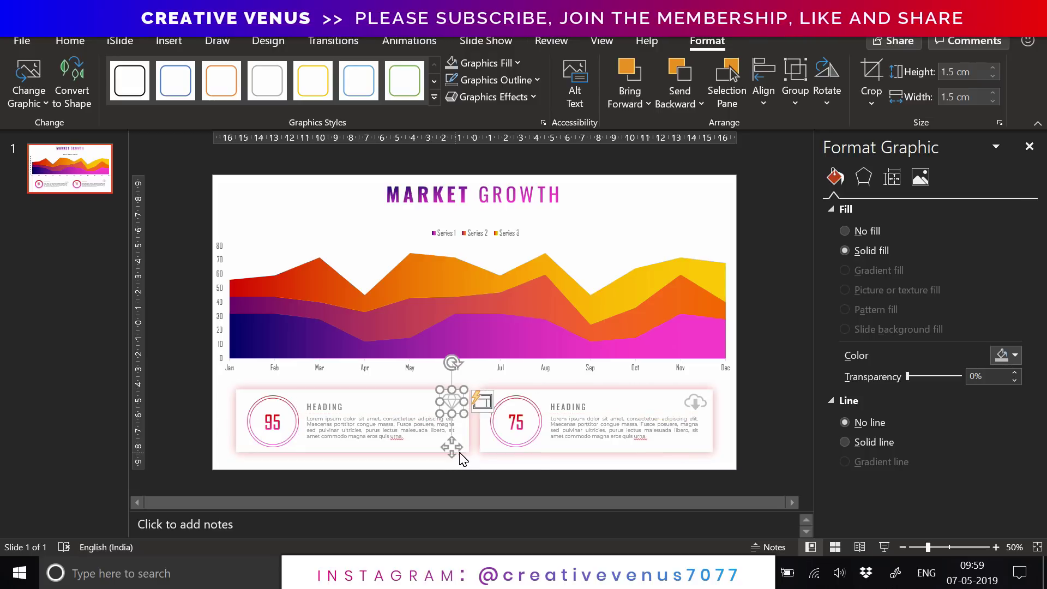
click(748, 414)
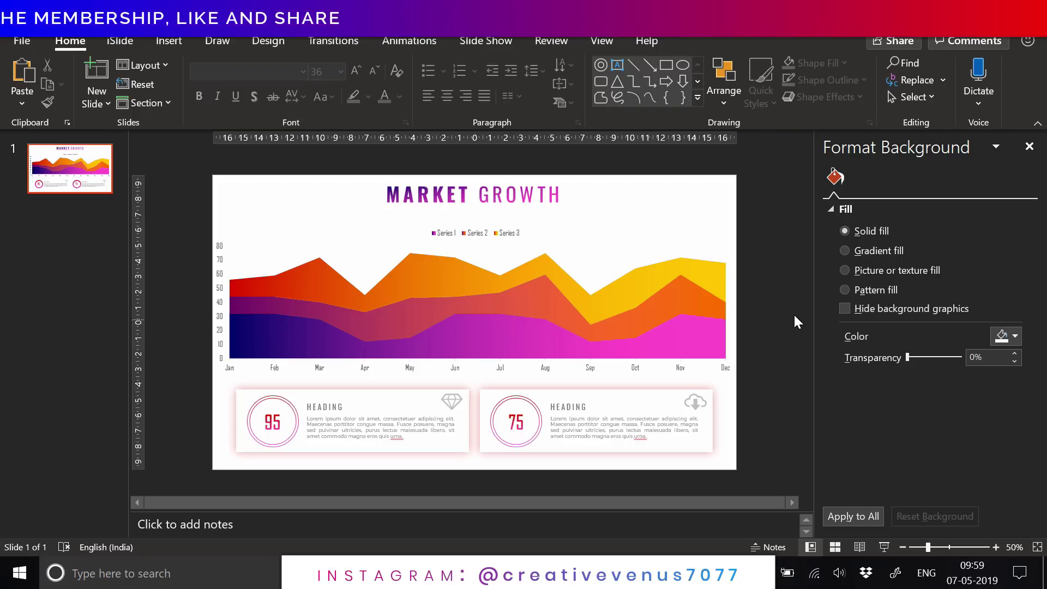
Draw a thin rectangle bar below MARKET GROWTH with no outline and a gradient fill
click(164, 42)
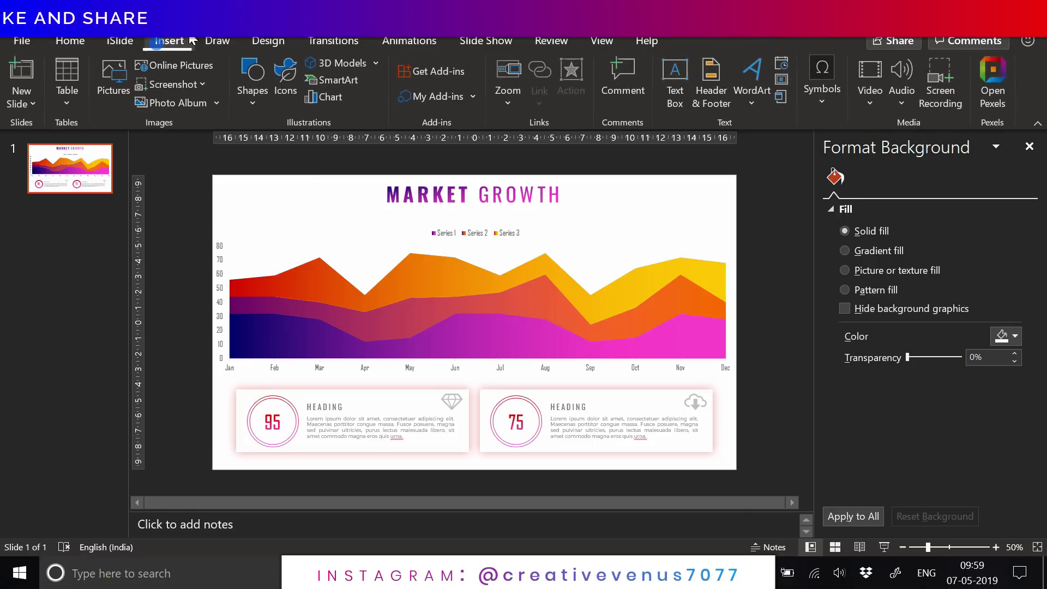
click(242, 102)
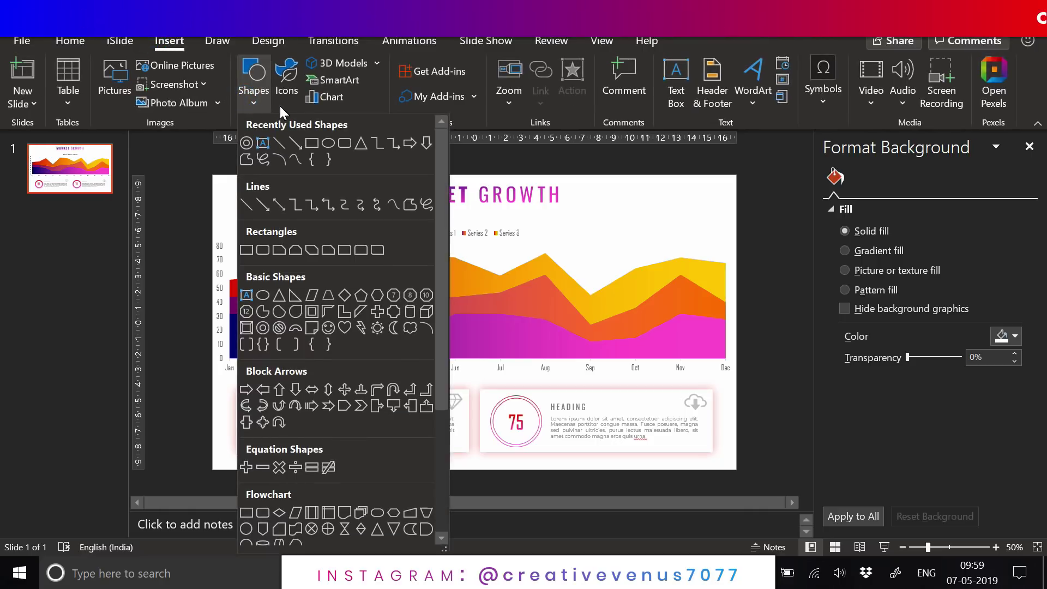
click(312, 142)
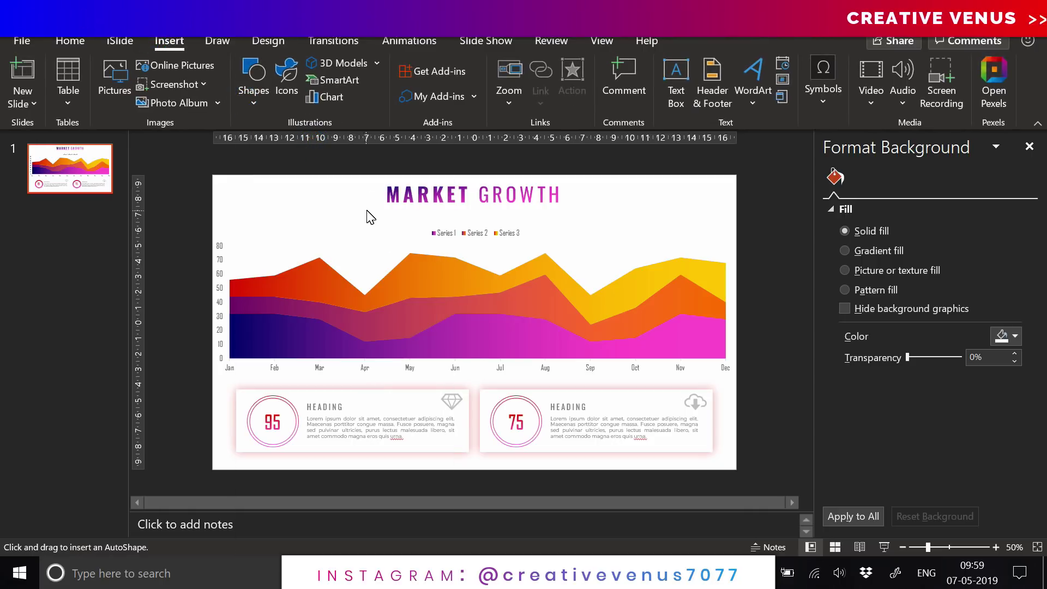
drag(676, 213, 633, 211)
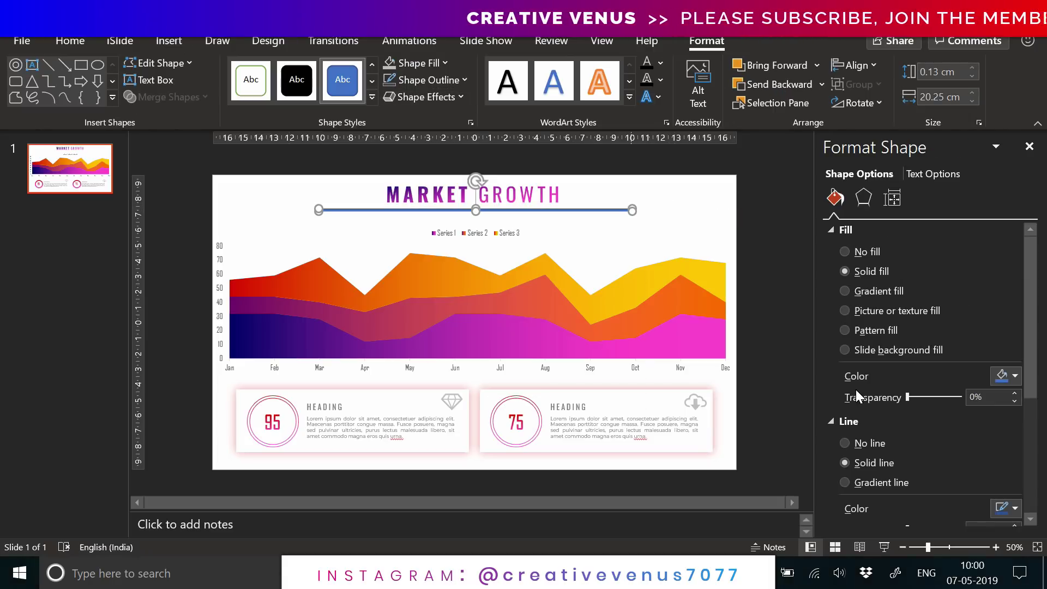
click(876, 443)
click(871, 291)
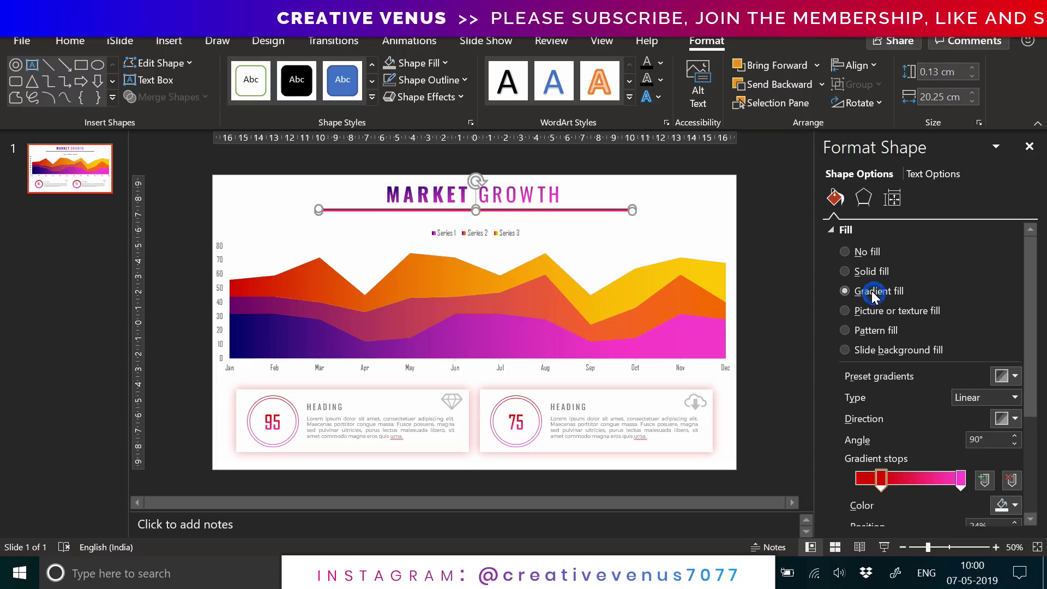
Arrange the gradient stops: red at the far left, pink near 47%, new stops at 75% and near the right end
drag(875, 483, 805, 482)
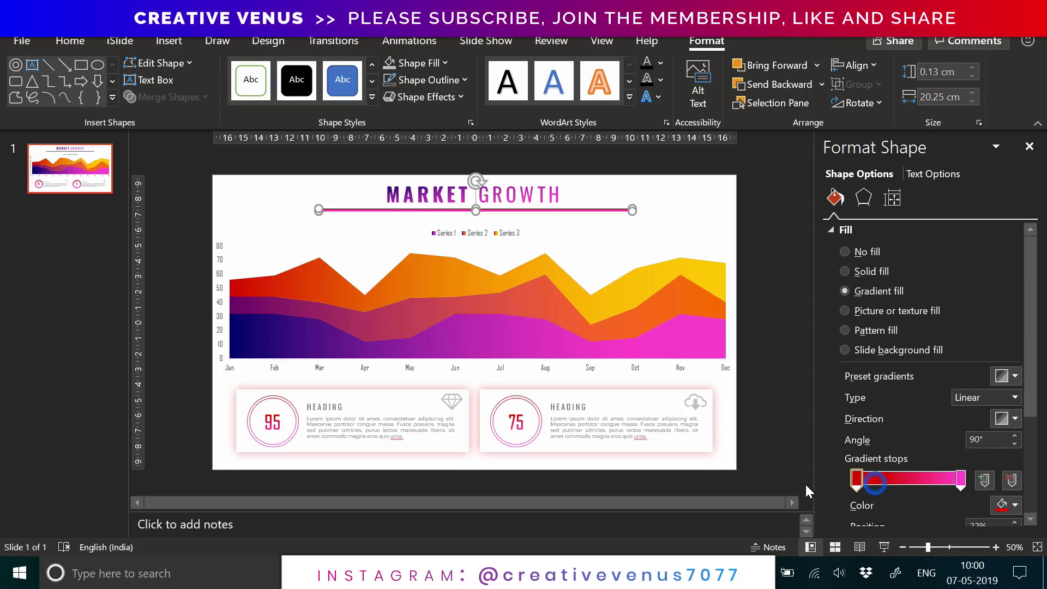
click(1004, 507)
click(1005, 507)
click(888, 479)
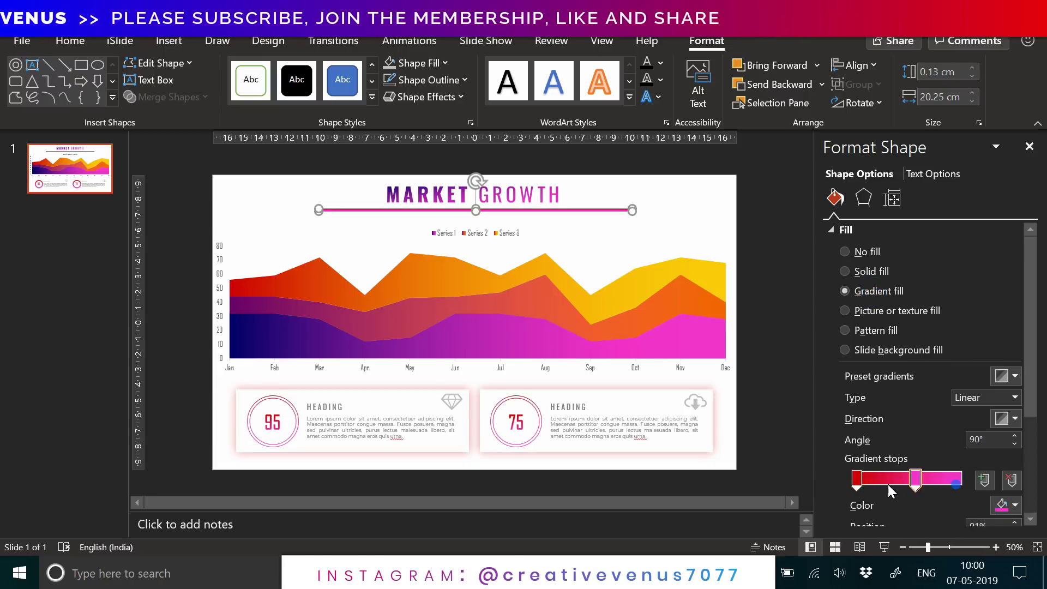
drag(891, 484, 900, 485)
click(937, 480)
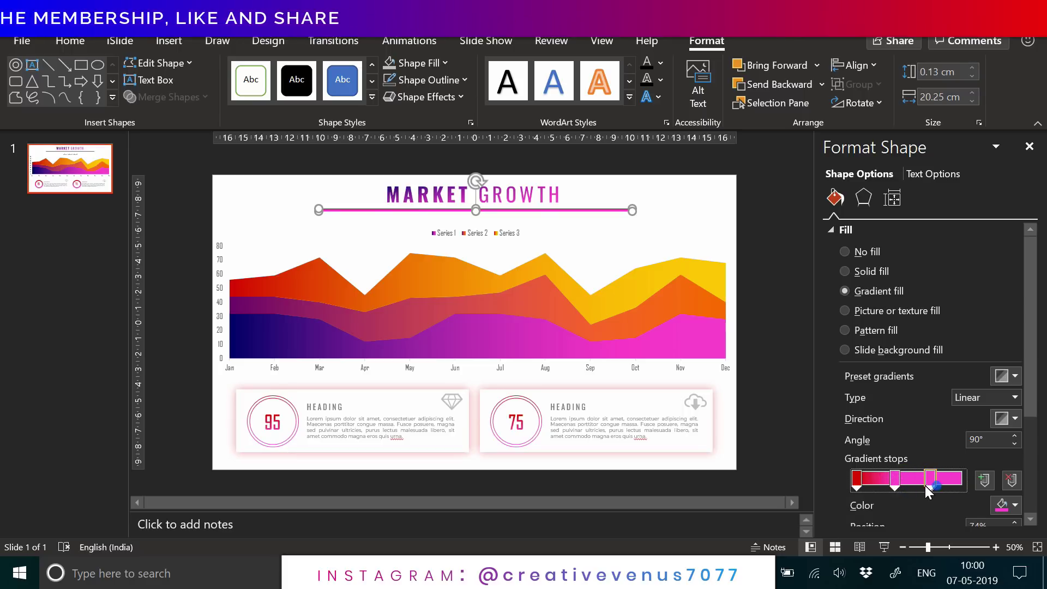
click(951, 480)
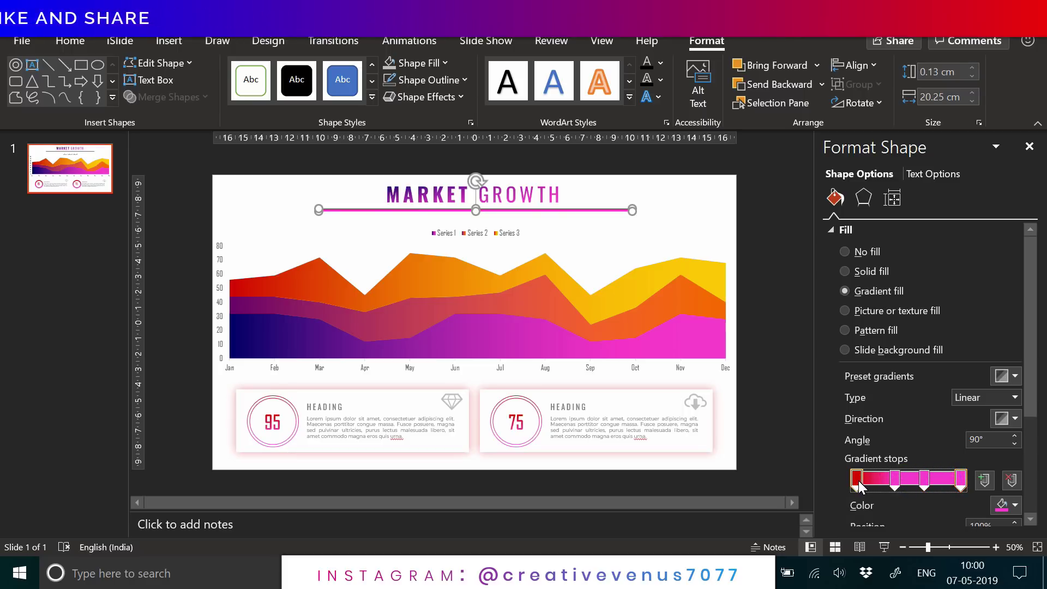
click(858, 480)
click(924, 482)
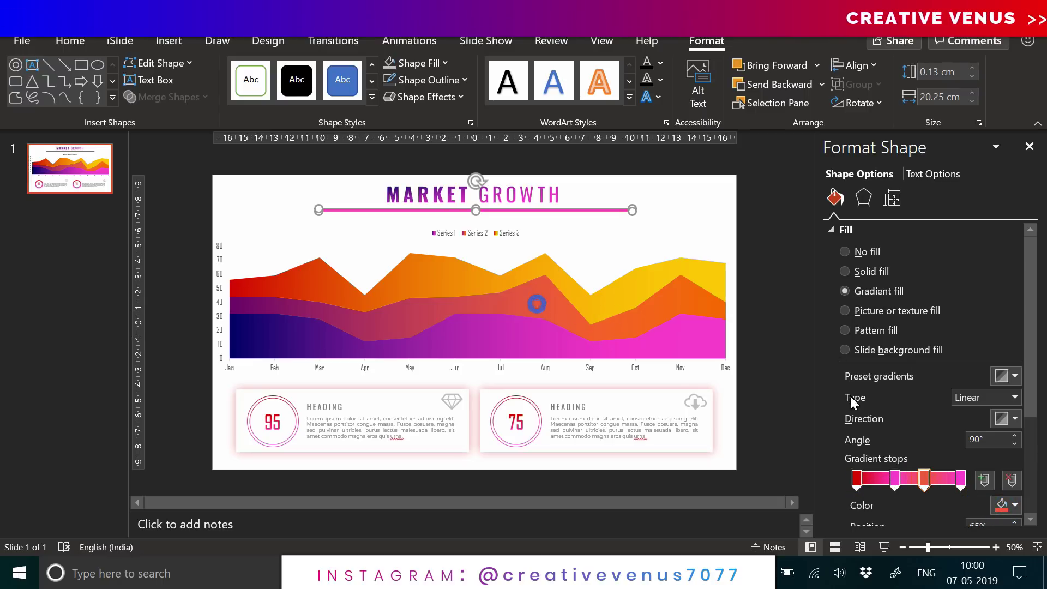
Make the right-end stop the chart's yellow and set the gradient direction to linear right (0°)
click(1002, 504)
click(761, 232)
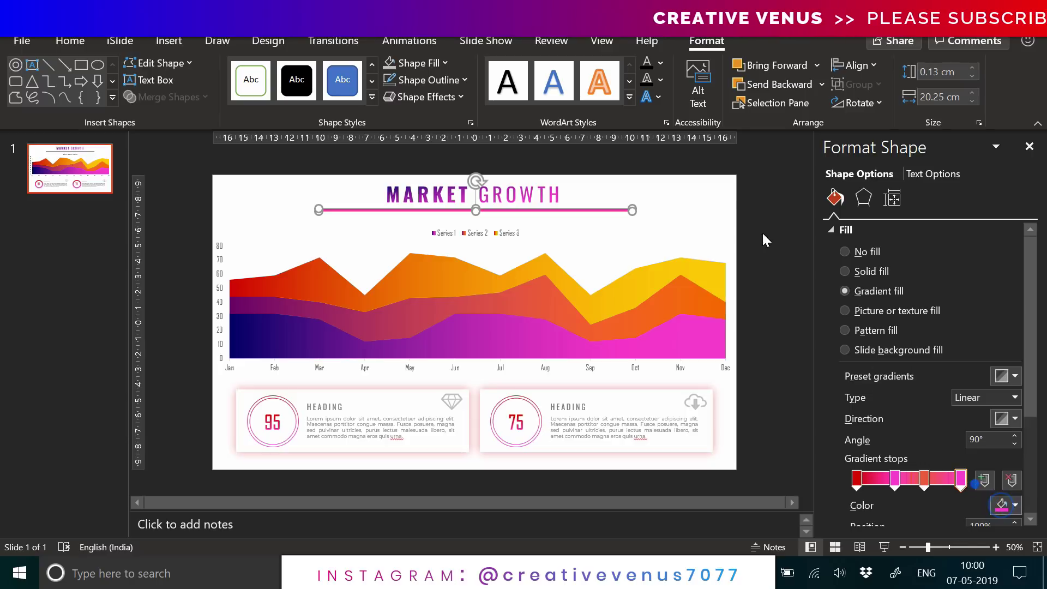
click(682, 273)
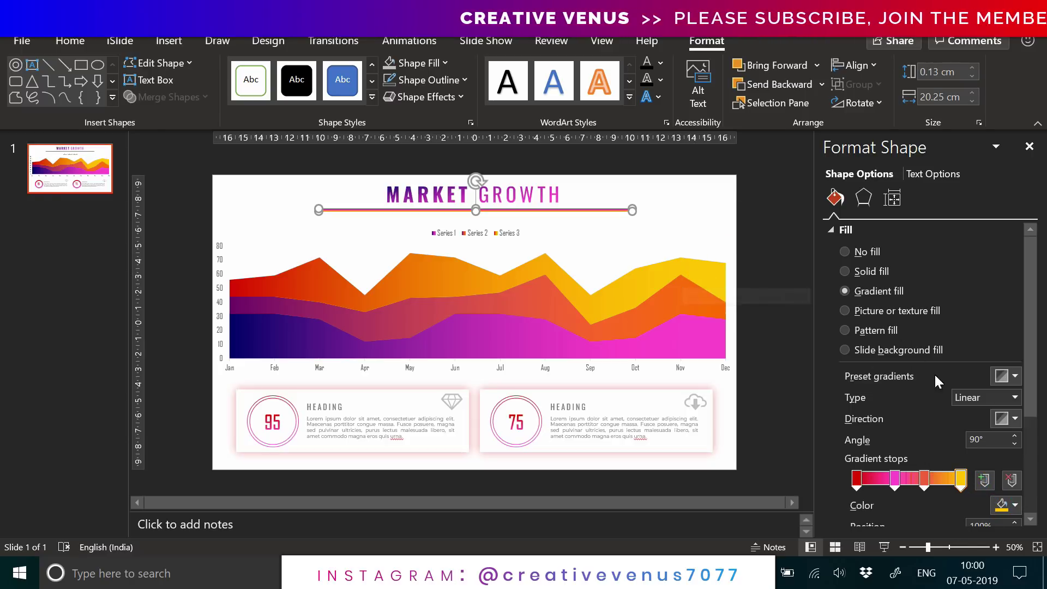
click(1002, 418)
click(979, 442)
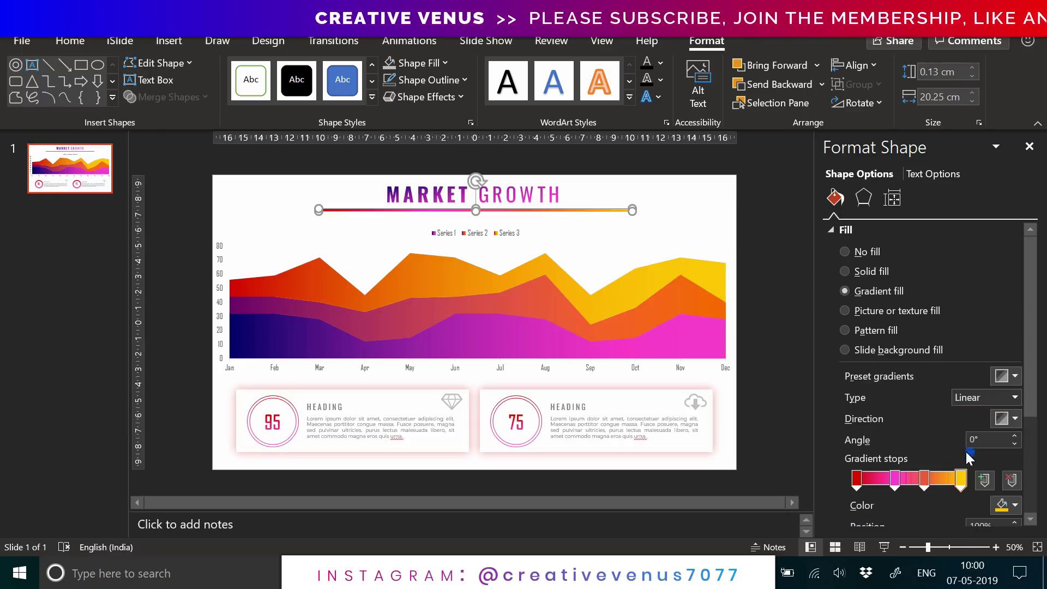
click(776, 299)
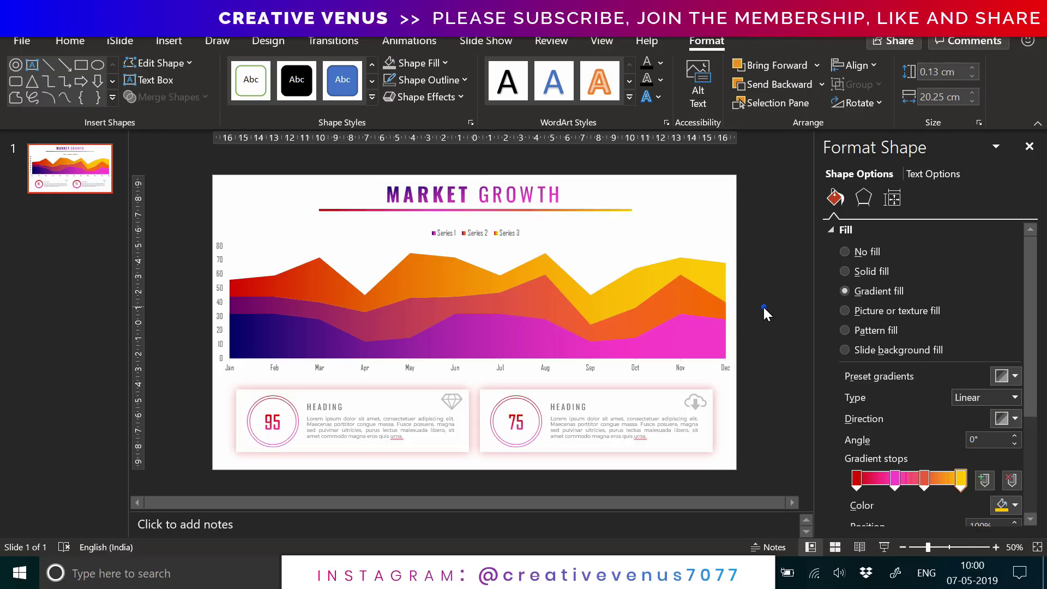
click(572, 209)
Stretch the gradient underline so both ends reach the slide edges
drag(631, 217, 738, 212)
key(ctrl+z)
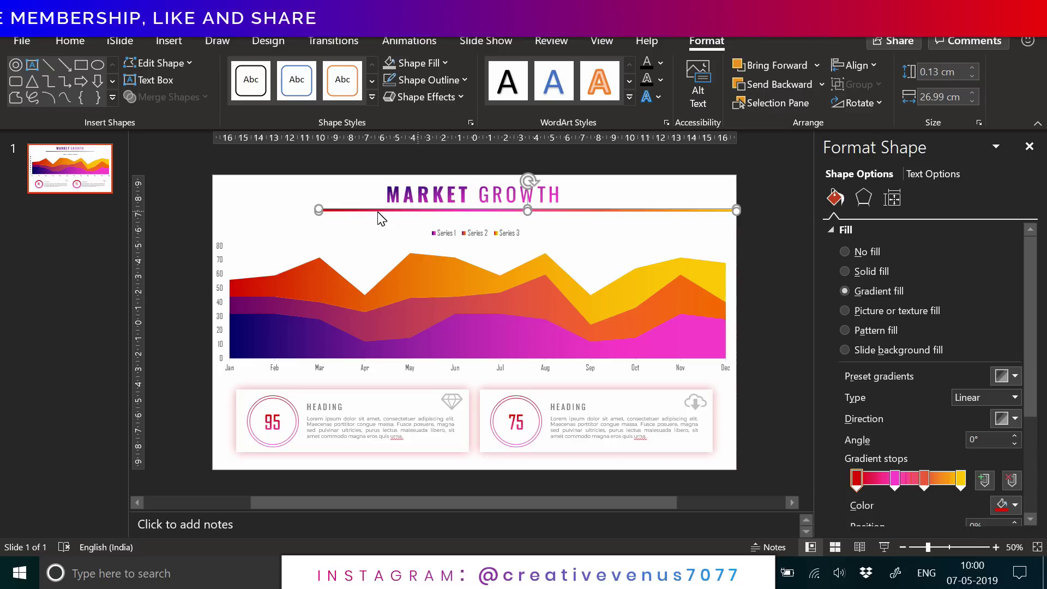
drag(318, 213, 210, 214)
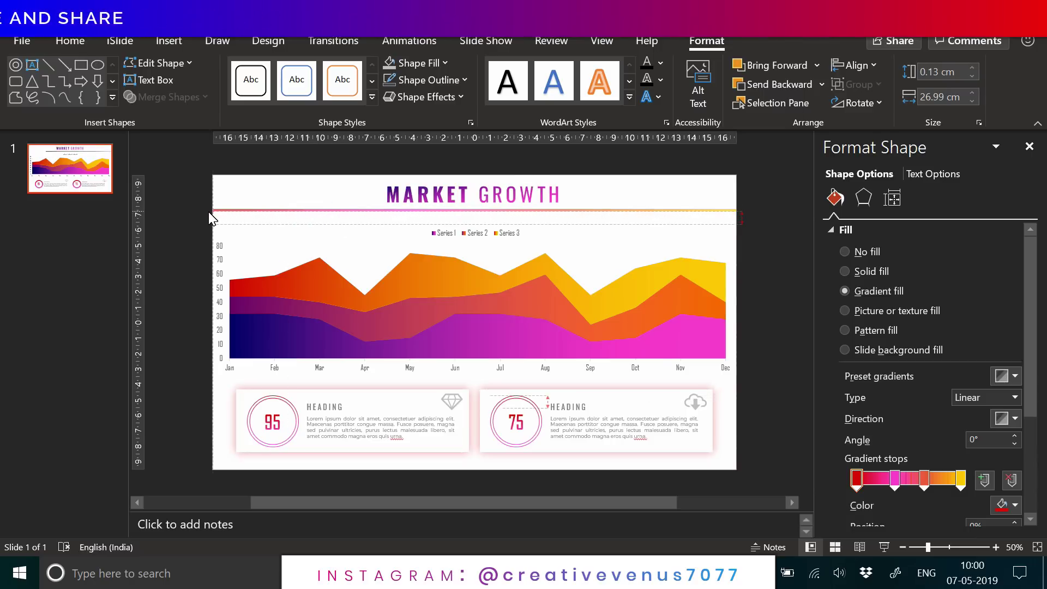
scroll(1043, 319, down, 3)
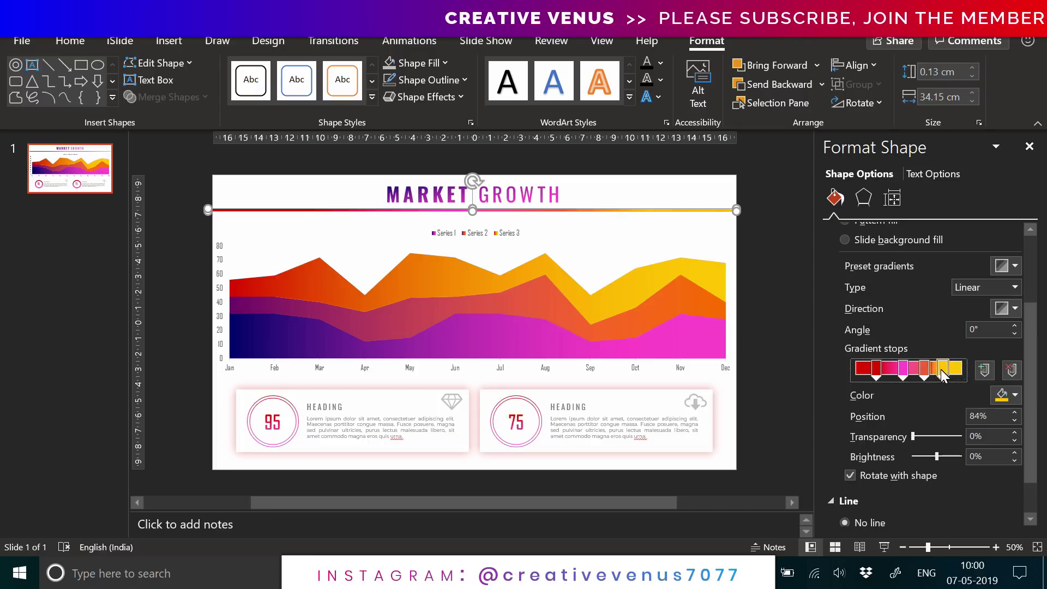
Make the first gradient stop white and set the last stop's transparency to 100%
click(861, 368)
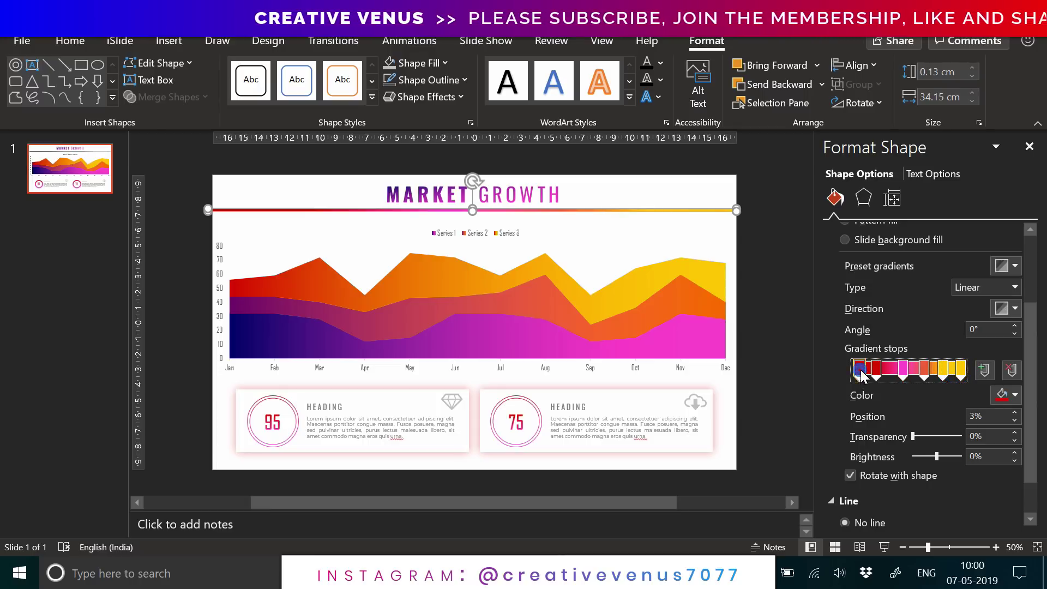
click(1014, 395)
click(920, 186)
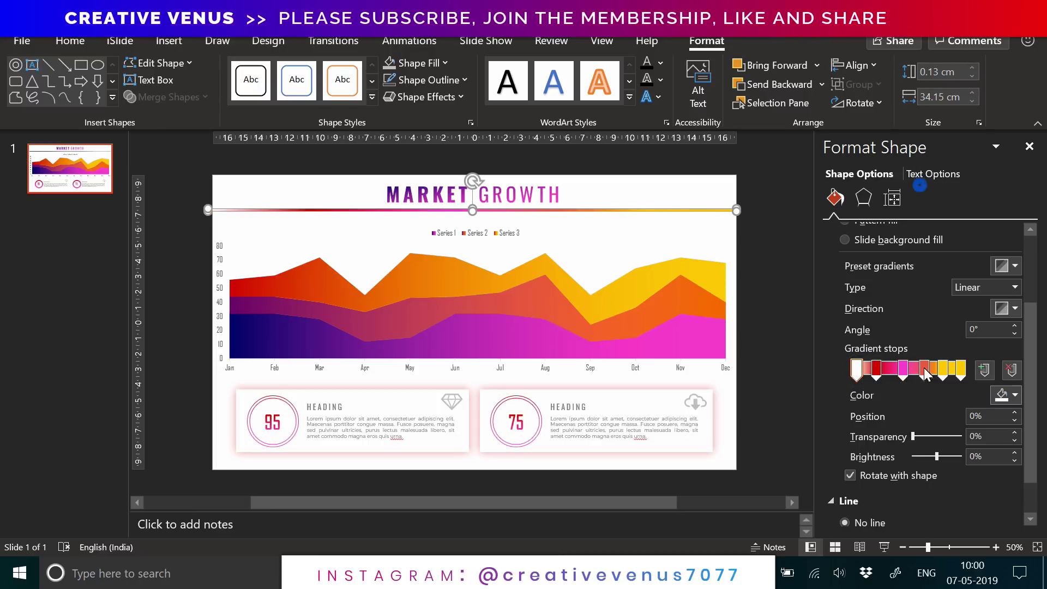
click(962, 369)
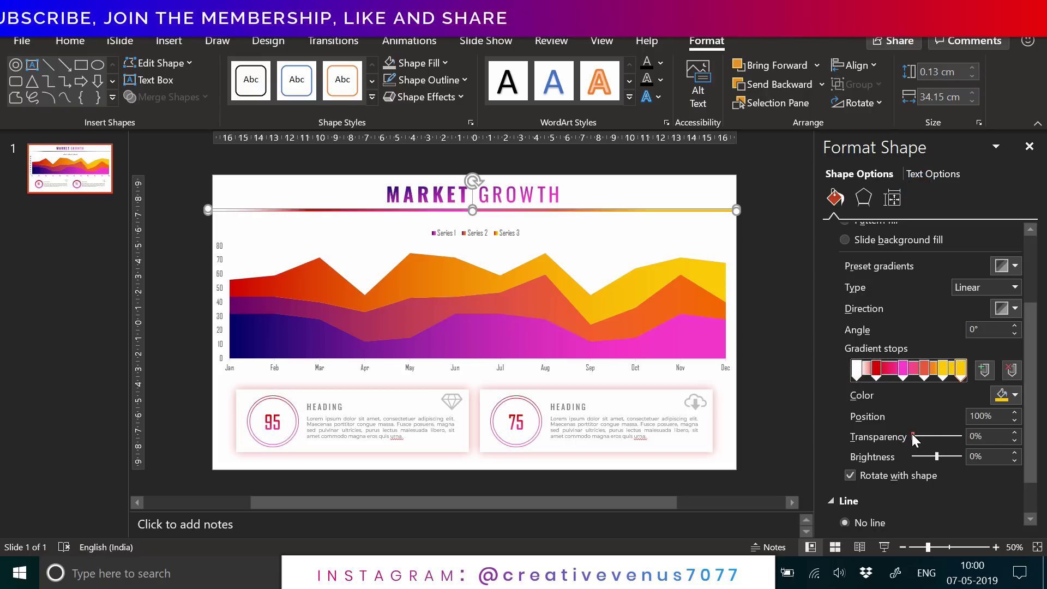
drag(911, 434, 951, 434)
click(795, 300)
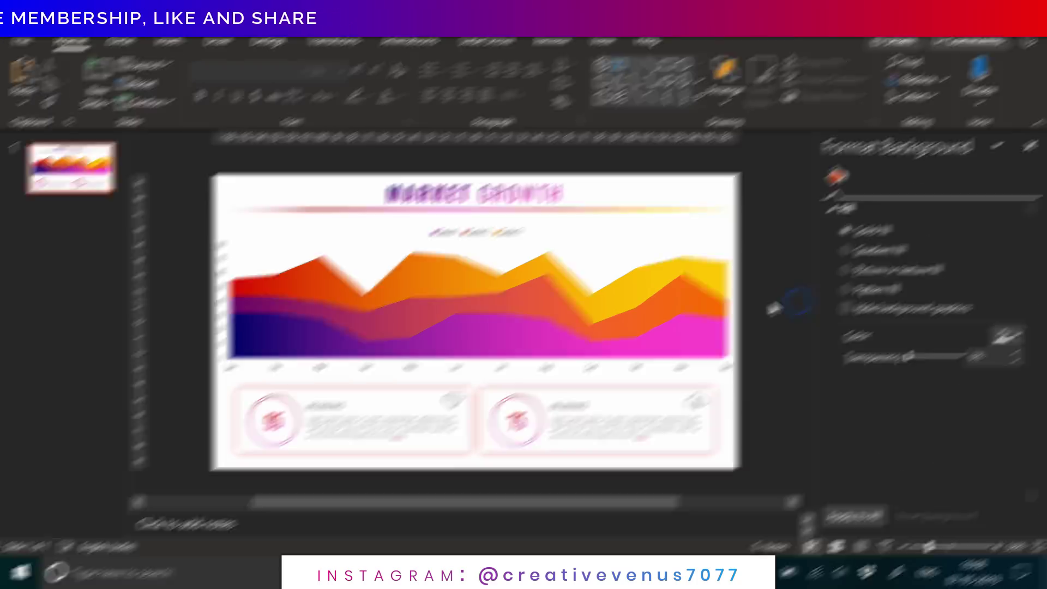